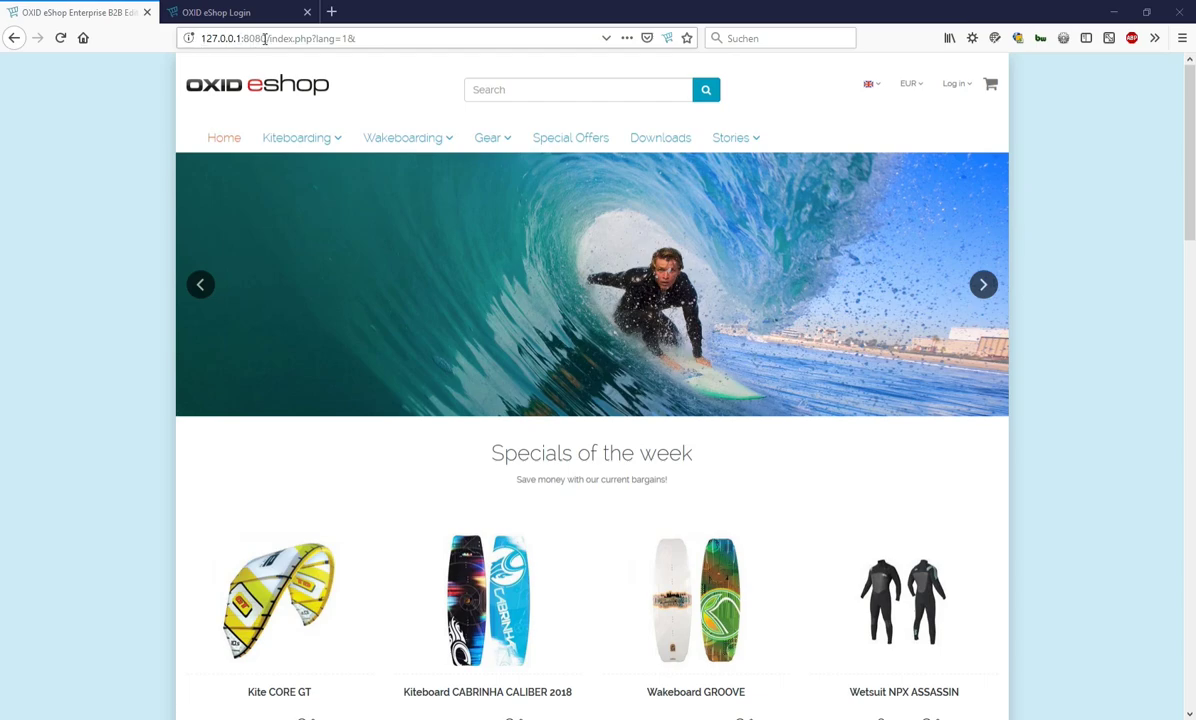
Open Stories > Landing Page and scroll past its Get Ready for Summer banner and Top Products, then back up
mouse_move(742, 137)
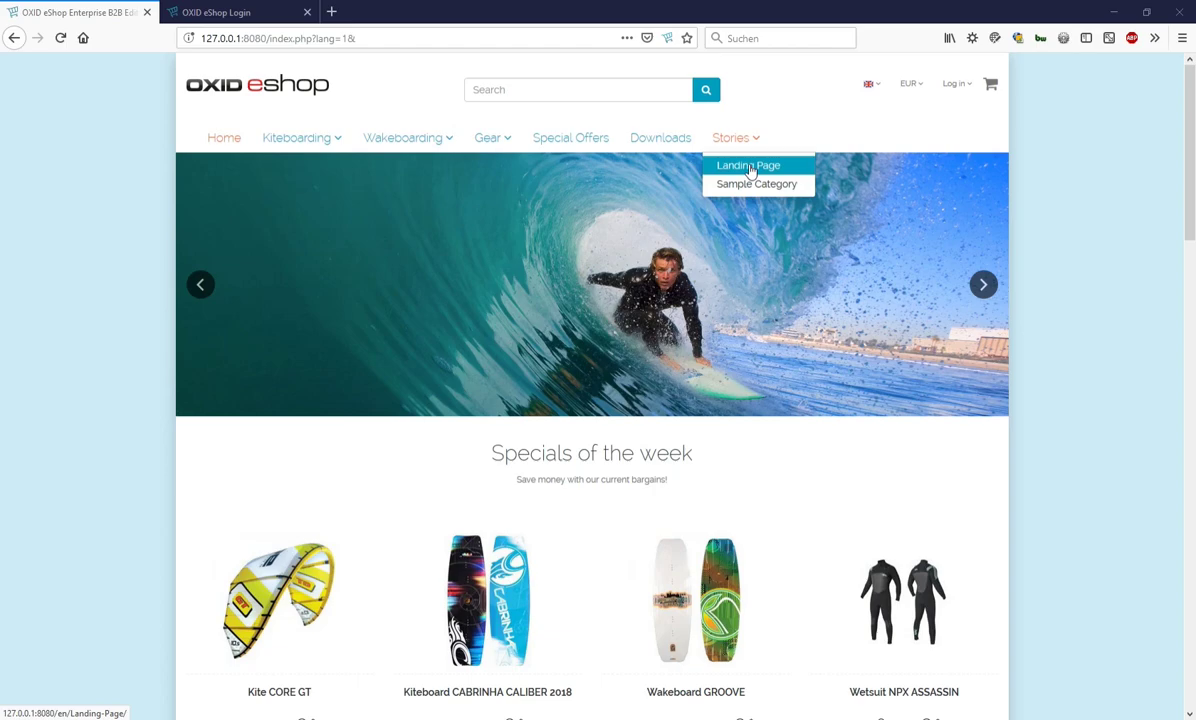
left_click(749, 167)
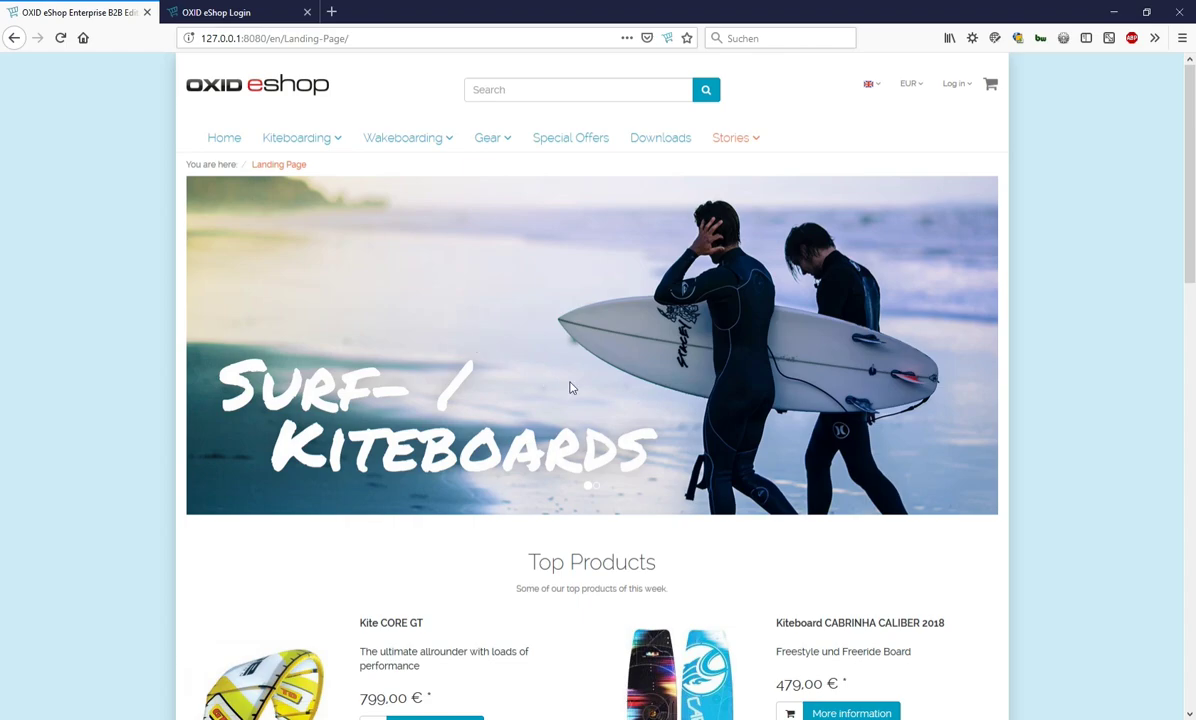
scroll(570, 388, "down", 4)
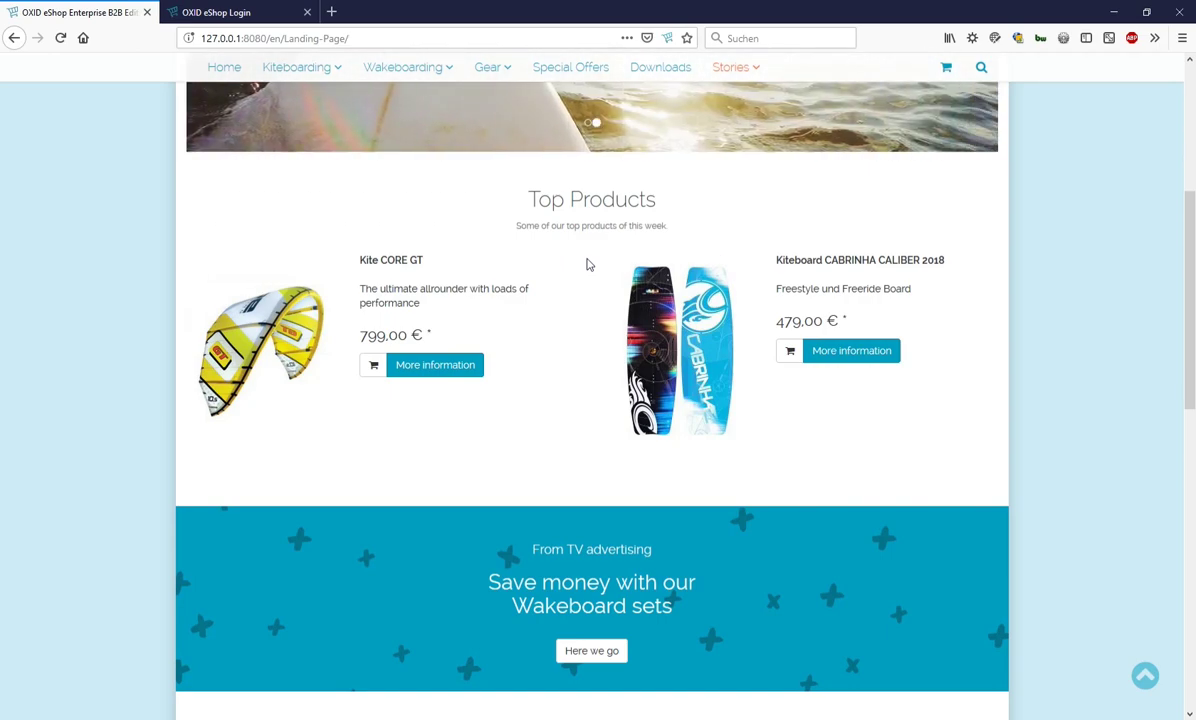
scroll(588, 263, "down", 3)
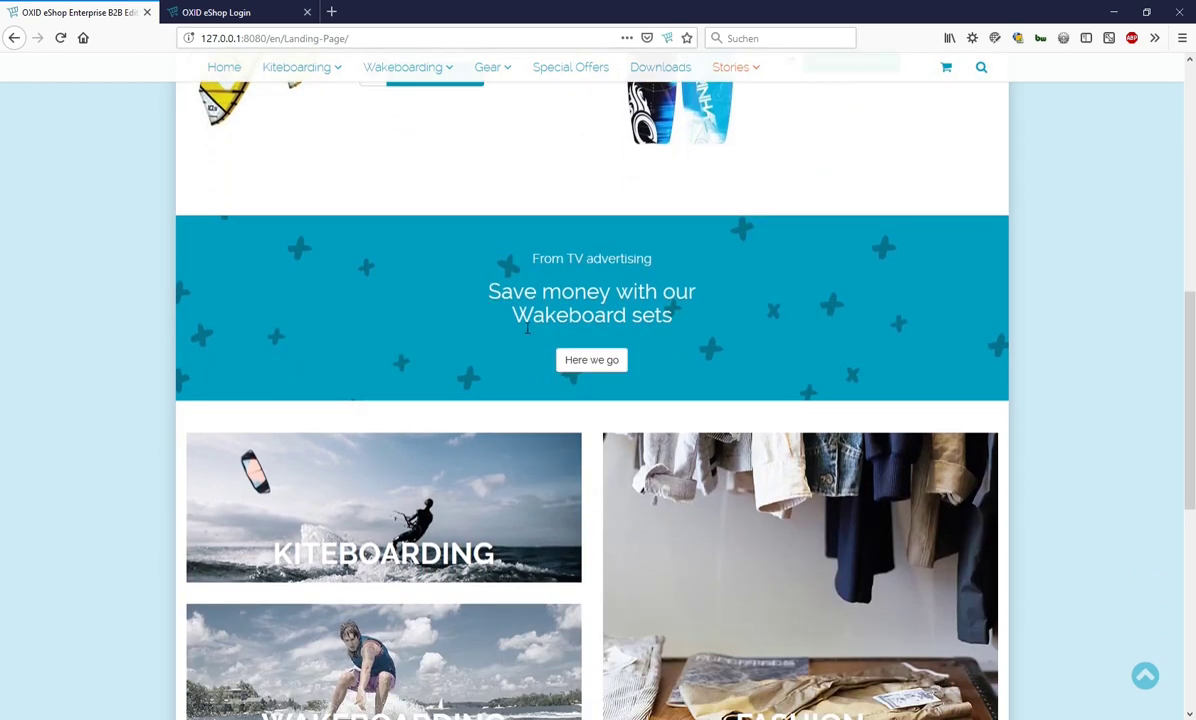
scroll(587, 341, "down", 4)
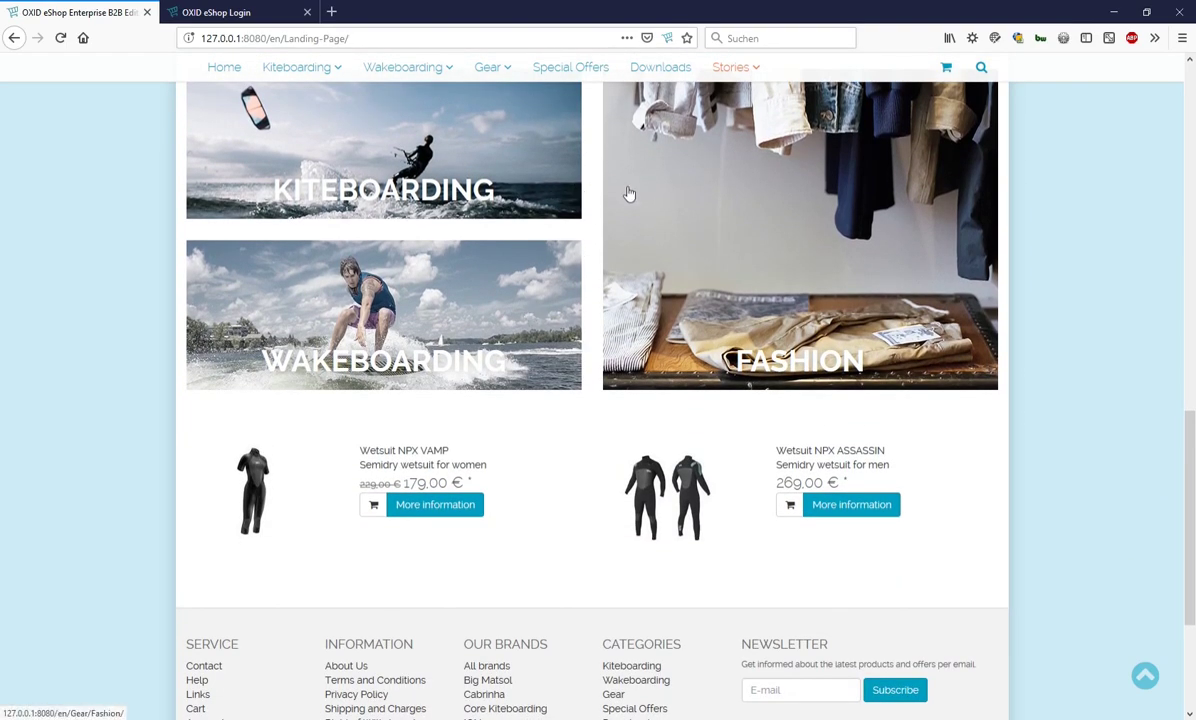
scroll(590, 259, "down", 2)
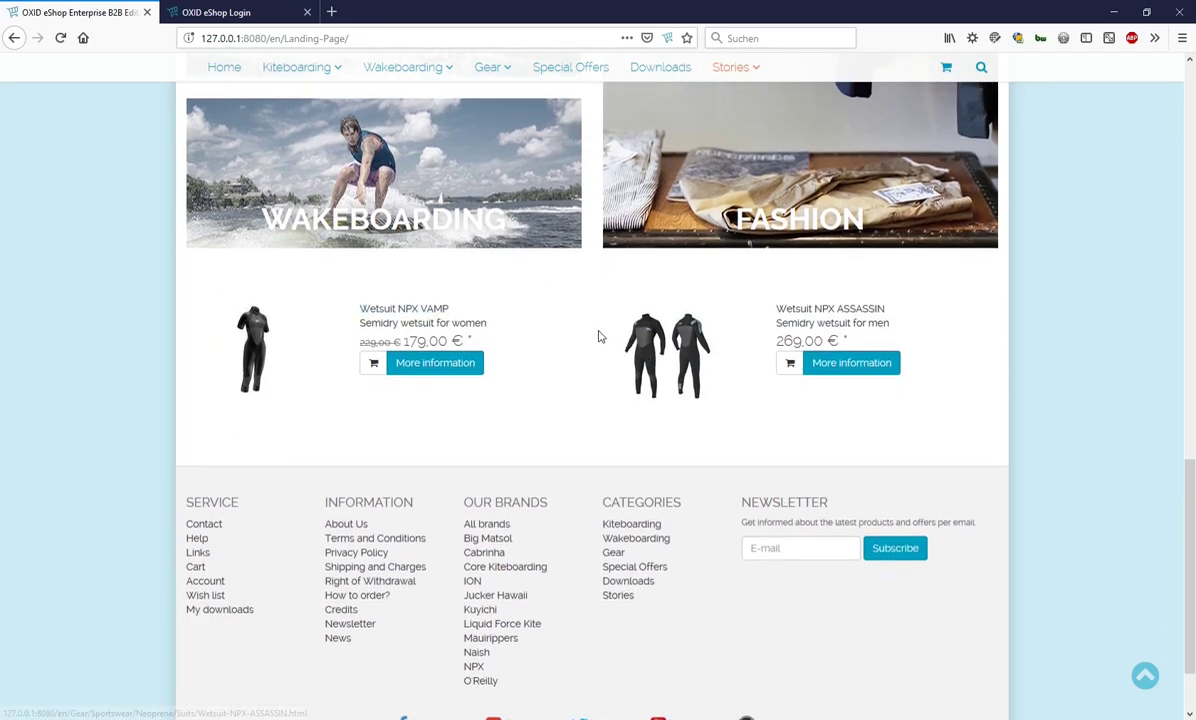
scroll(599, 337, "up", 10)
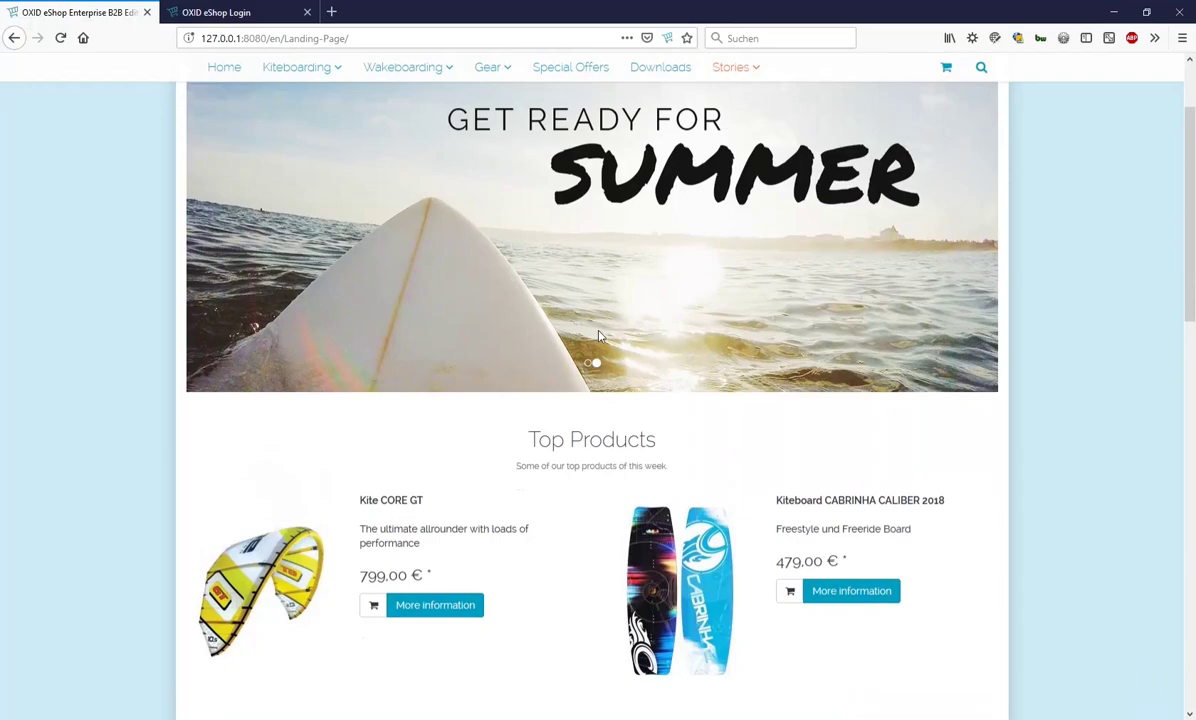
scroll(599, 337, "up", 2)
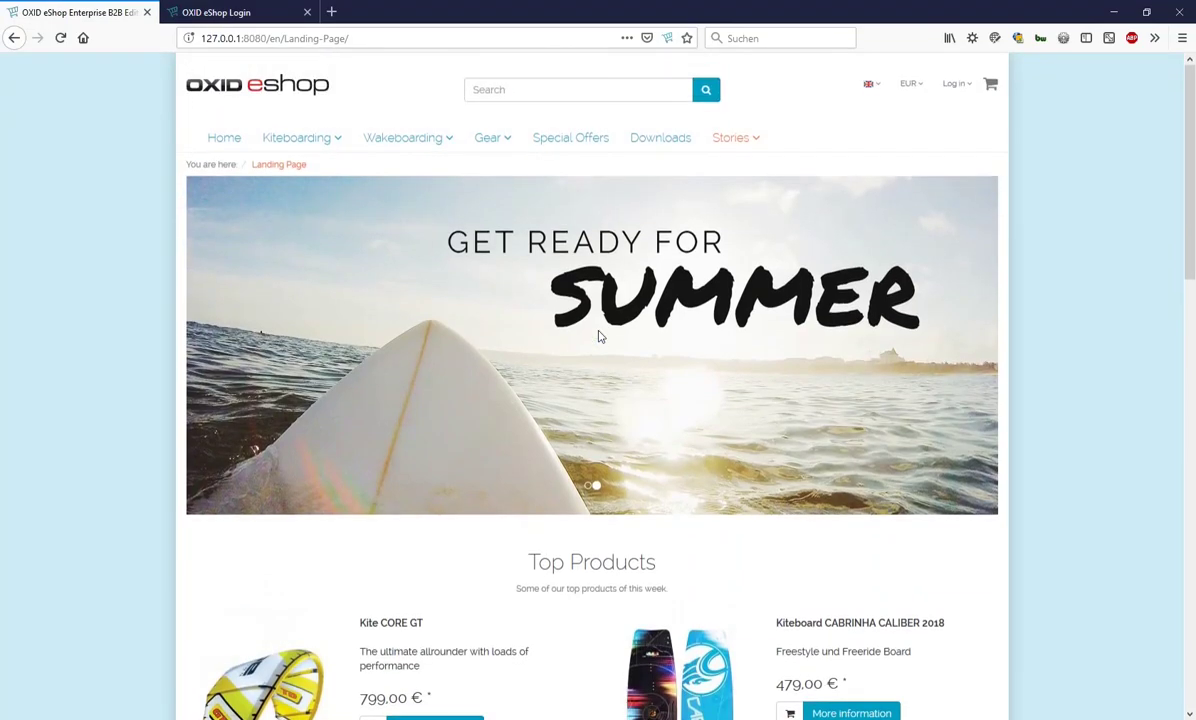
double_click(615, 22)
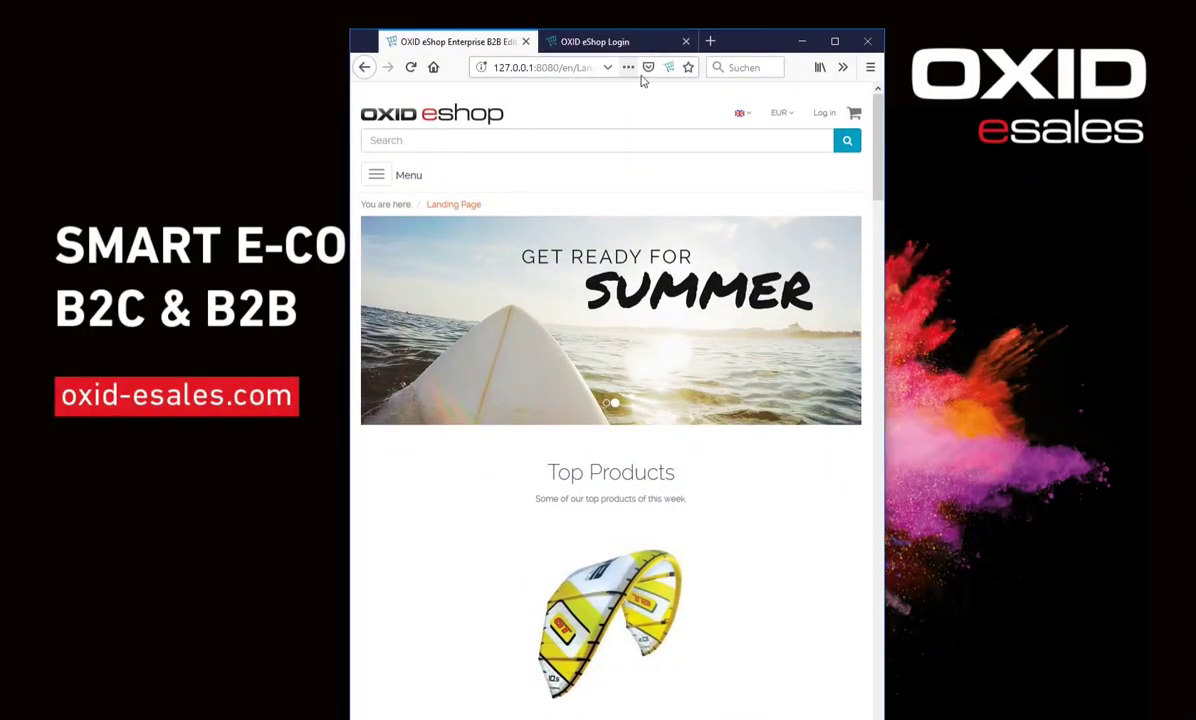
scroll(881, 193, "down", 3)
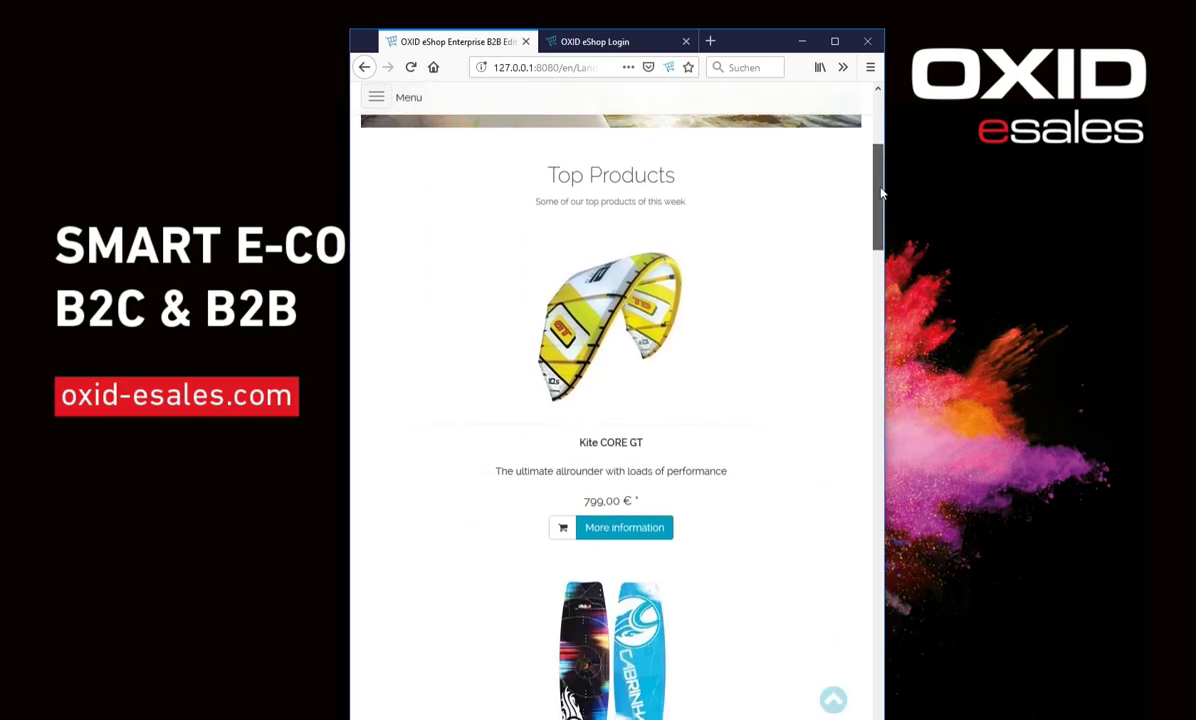
left_click_drag(881, 193, 866, 118)
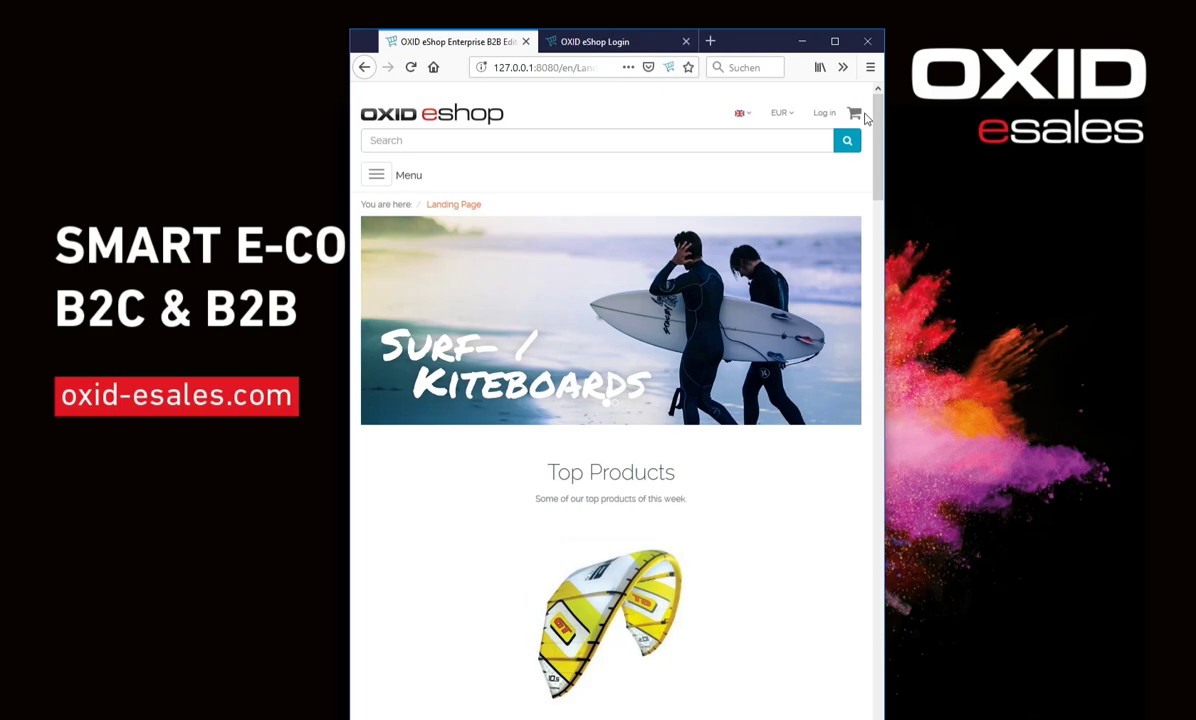
left_click(835, 41)
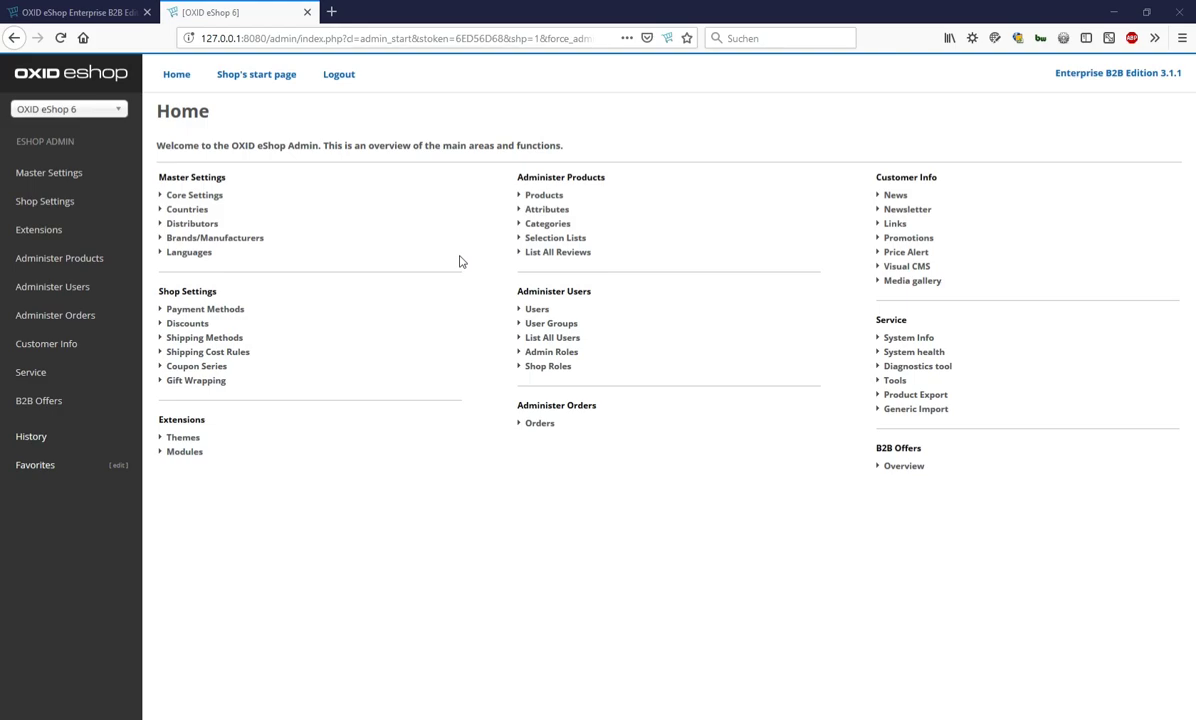
Expand Customer Info in the admin sidebar and open the Visual CMS editor
left_click(73, 345)
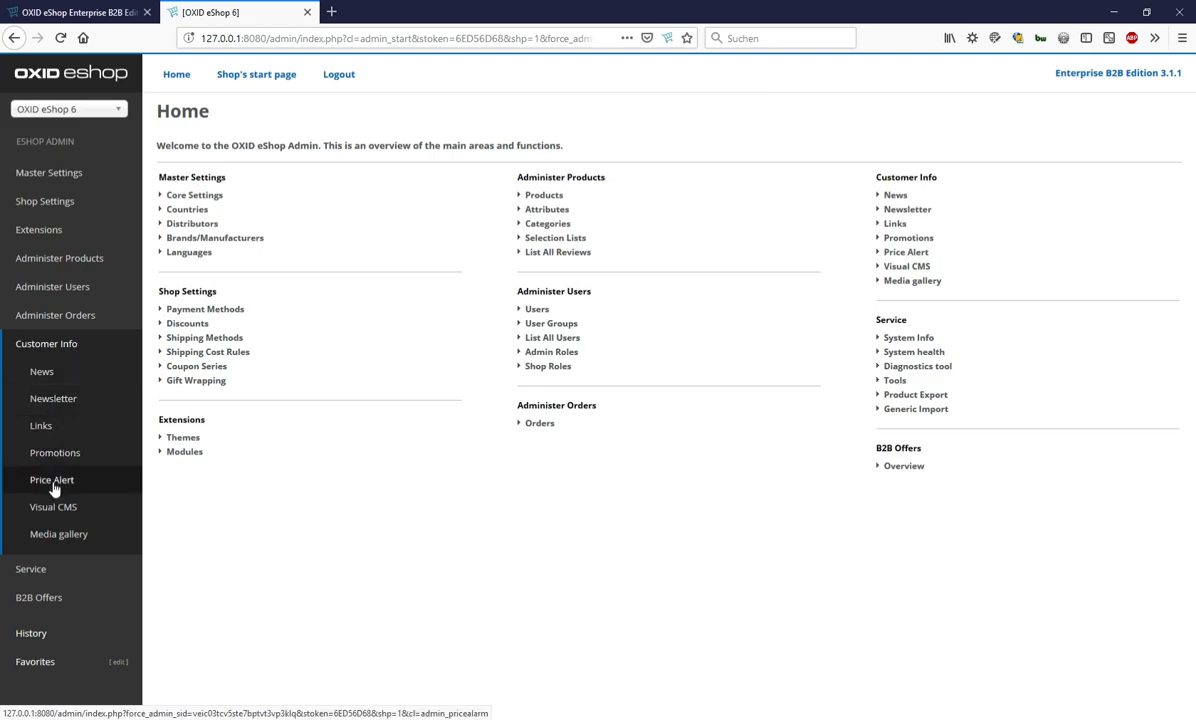
left_click(53, 513)
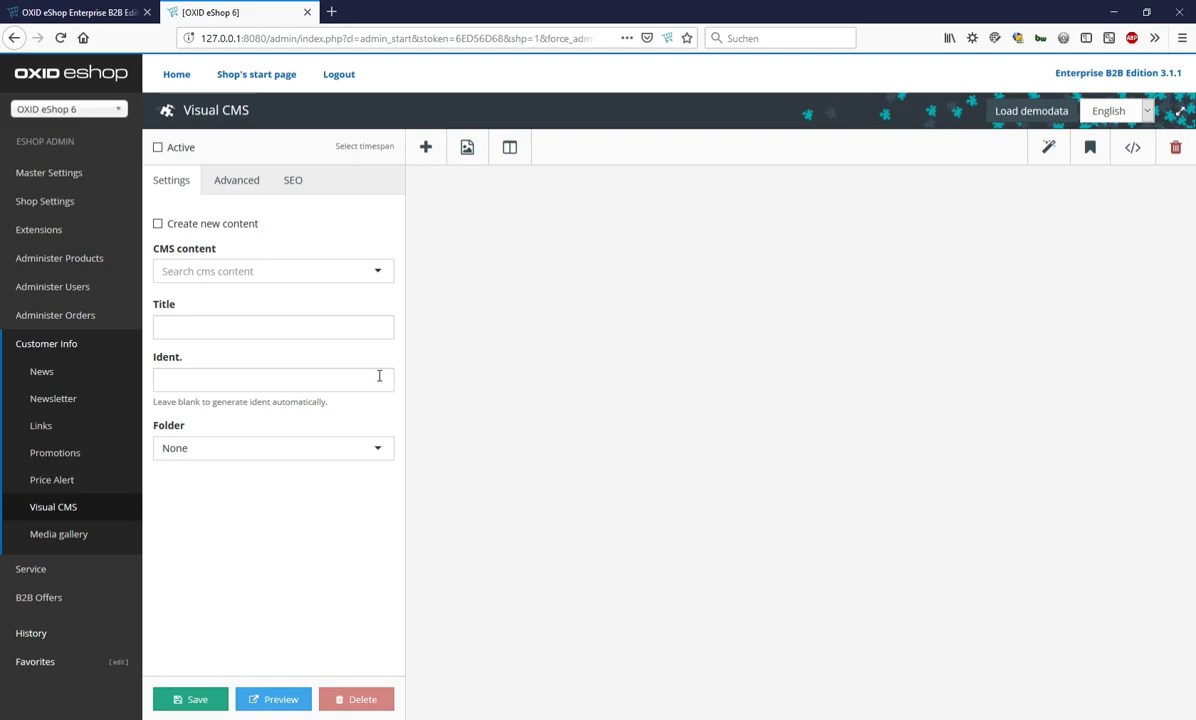
Search 'landing' in the CMS content selector and load the Landing Page (ident oxdemopage)
left_click(302, 272)
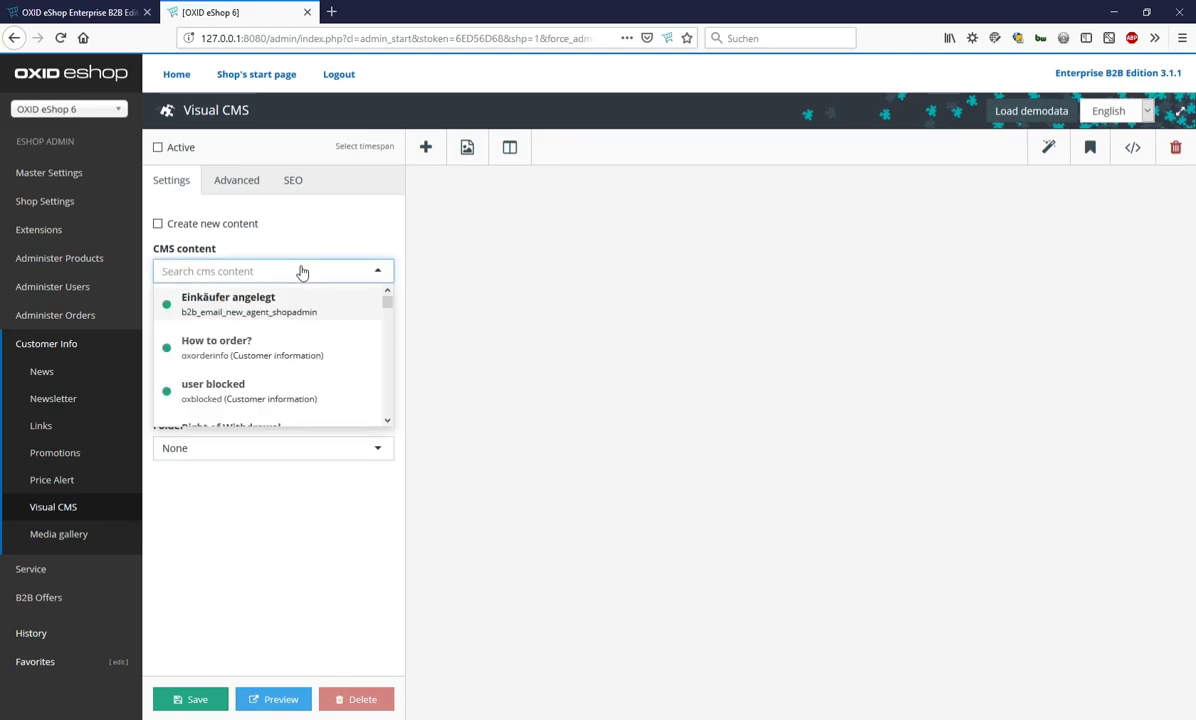
type("landing")
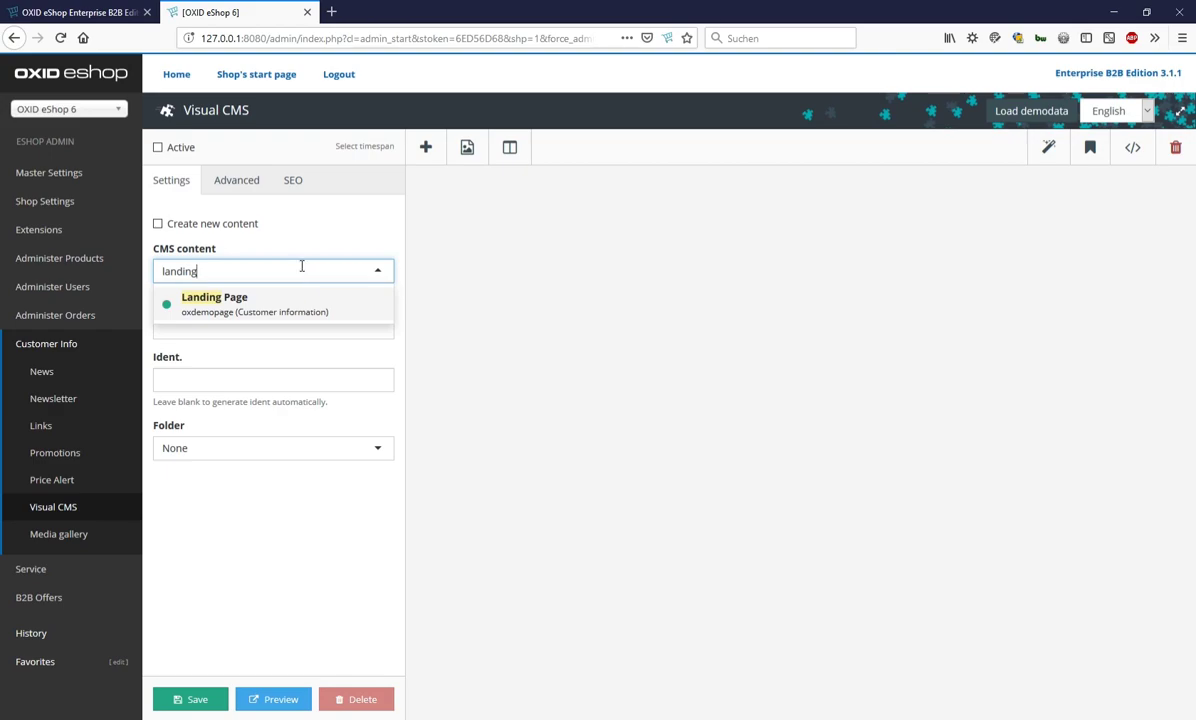
left_click(307, 311)
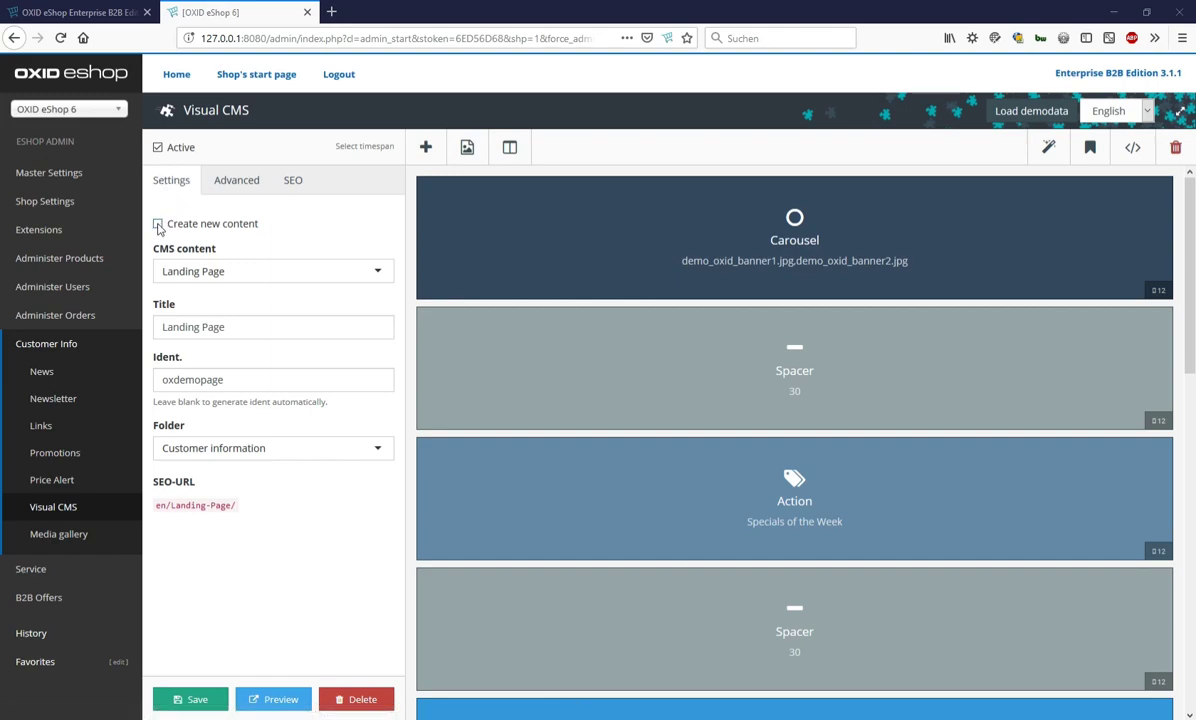
left_click(158, 225)
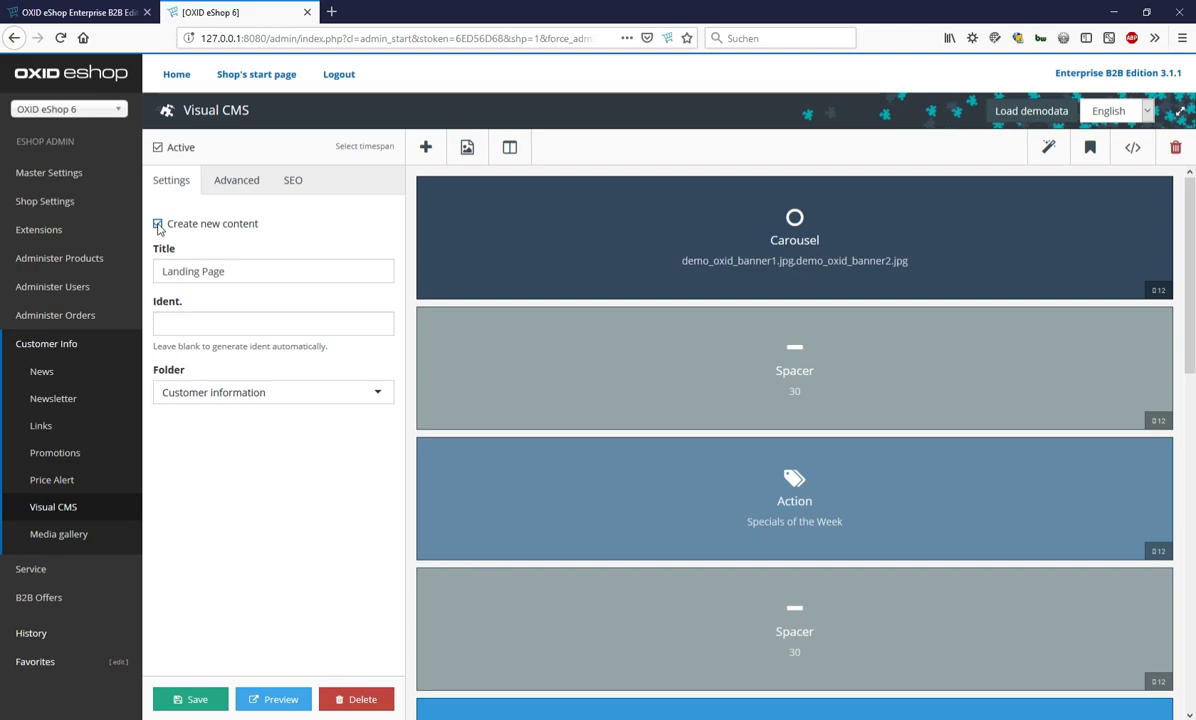
left_click(158, 225)
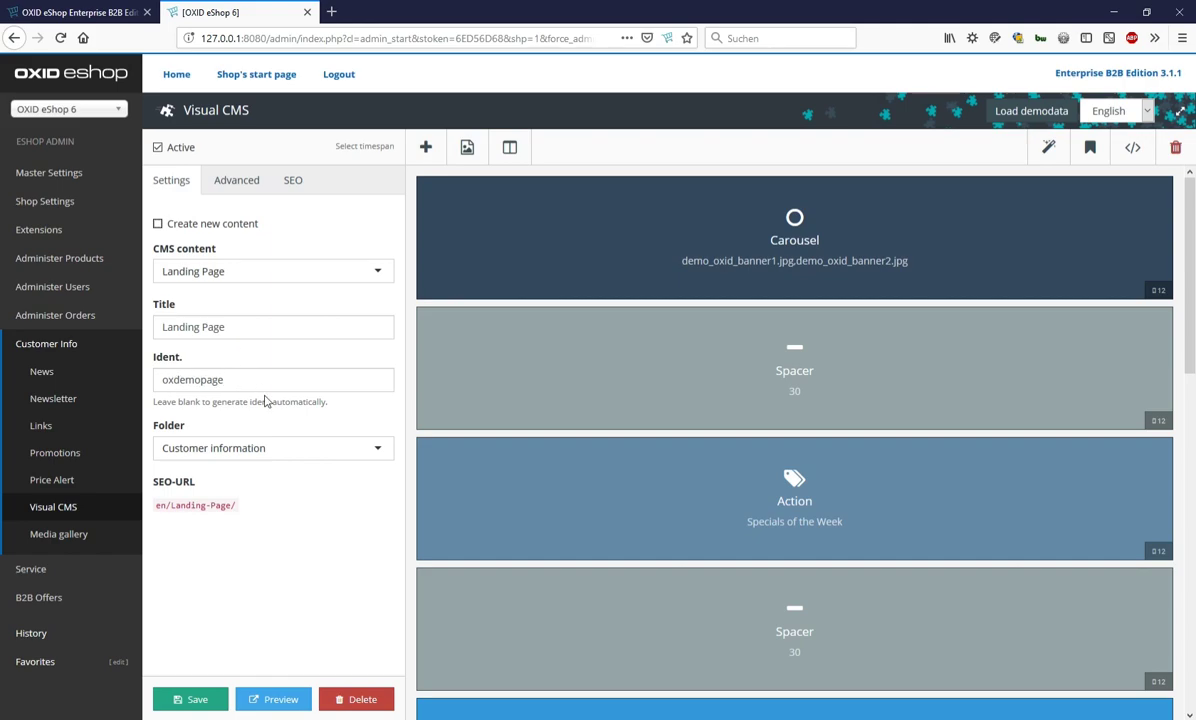
left_click(378, 452)
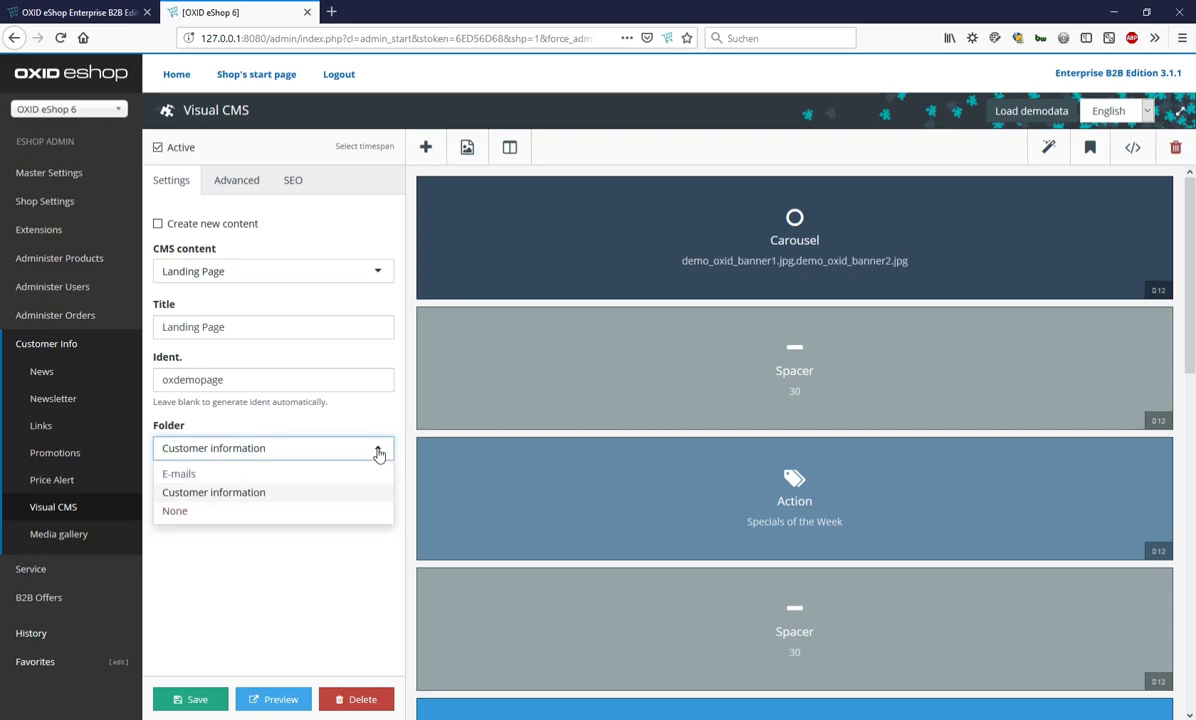
left_click(378, 452)
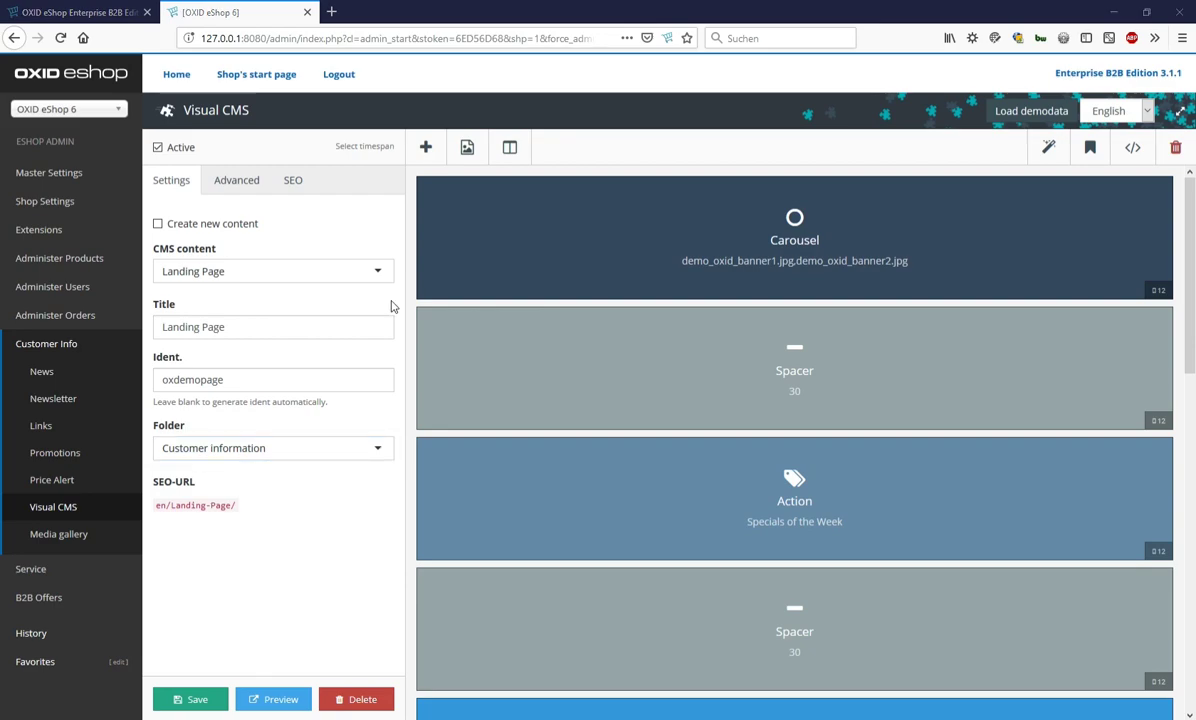
On the Advanced tab, toggle 'Disable widgets and use only text' on and back off
left_click(244, 185)
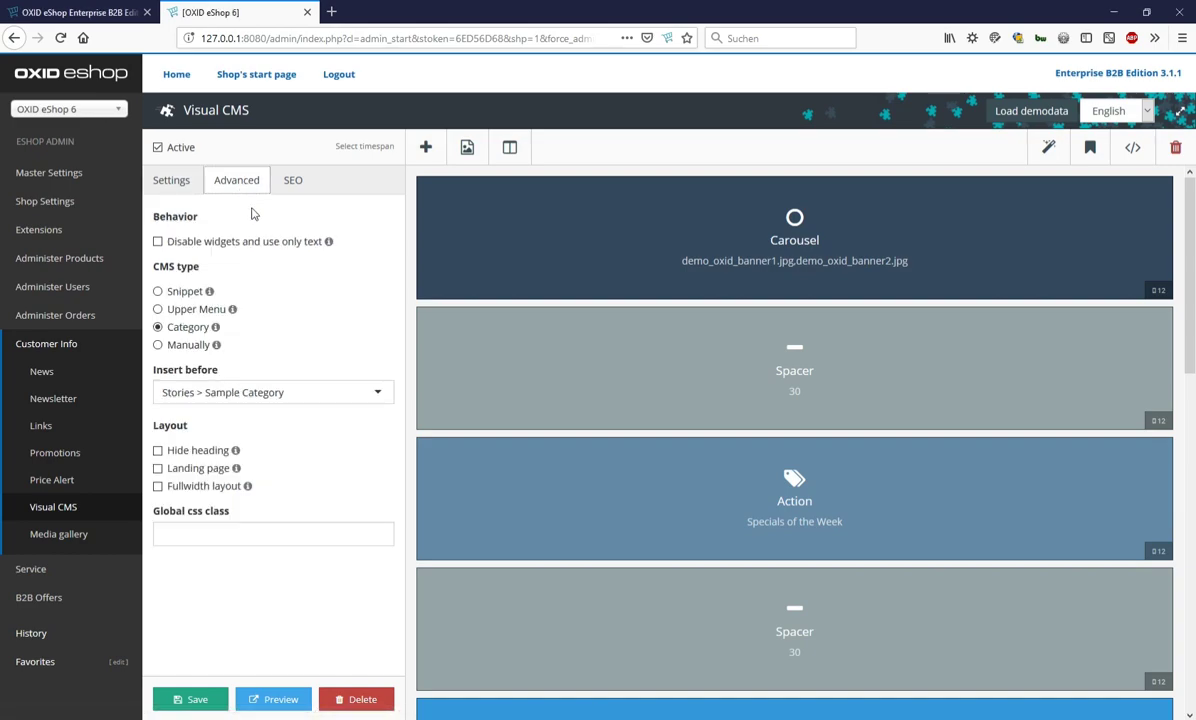
left_click(158, 243)
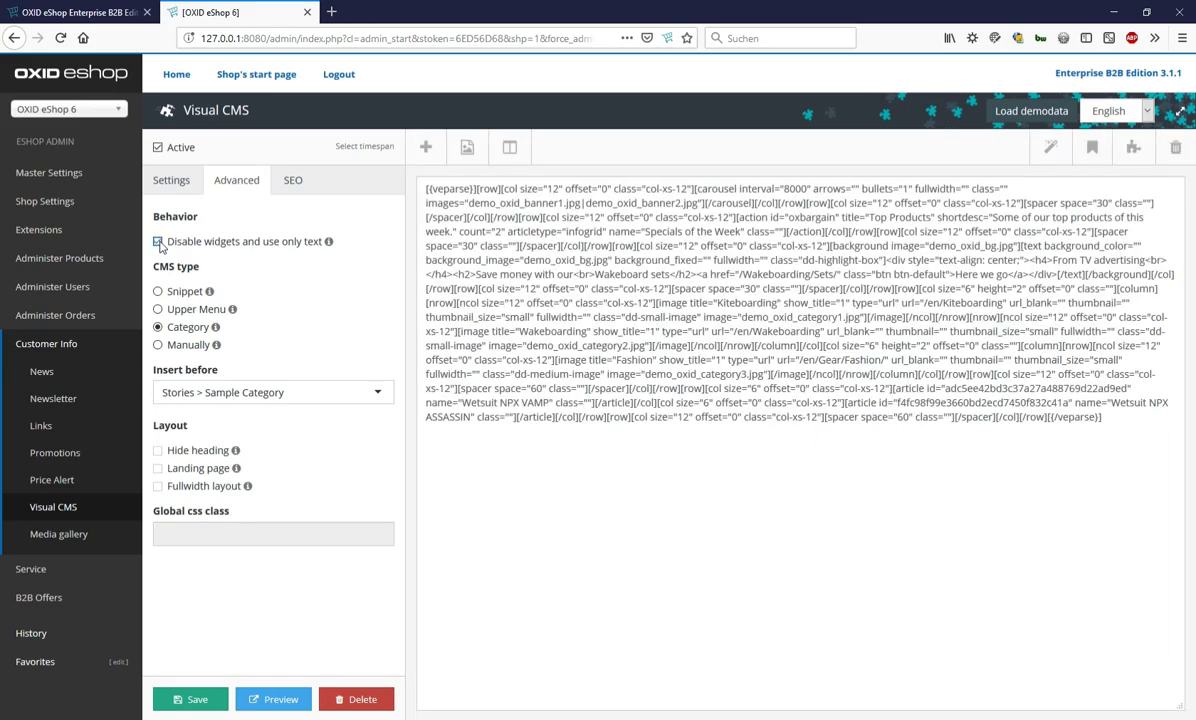
left_click(158, 243)
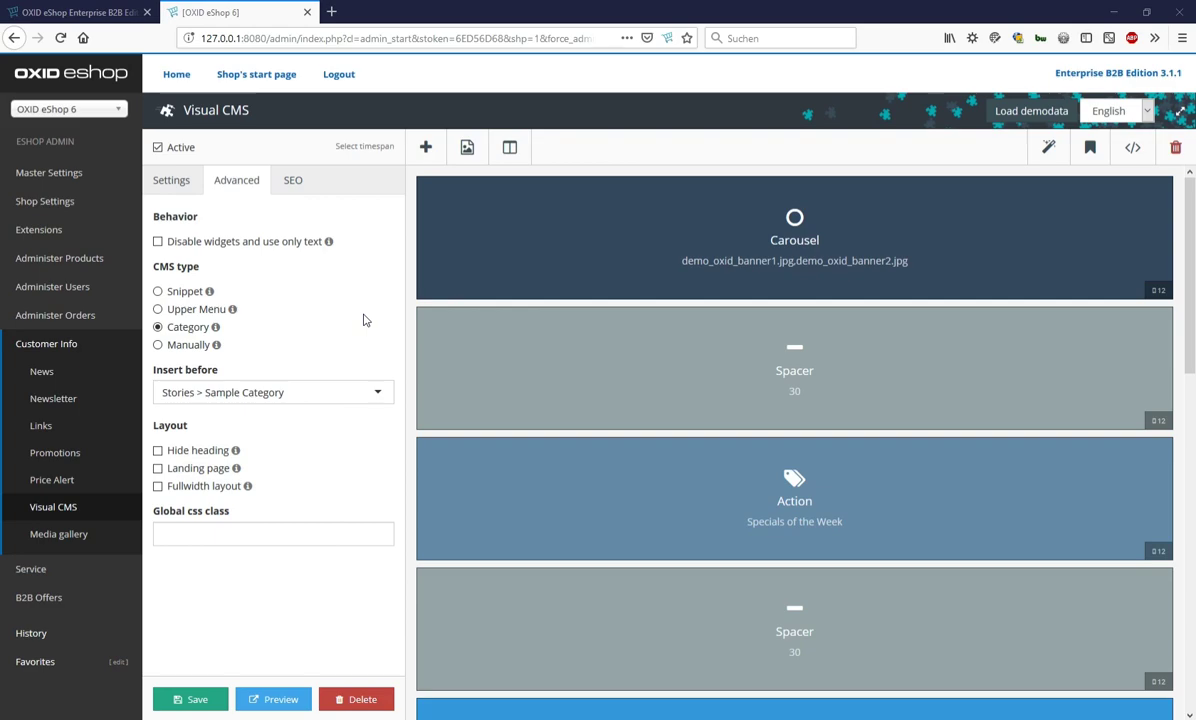
On the SEO tab for en/Landing-Page/, check Fixed URL and then uncheck it again
left_click(302, 191)
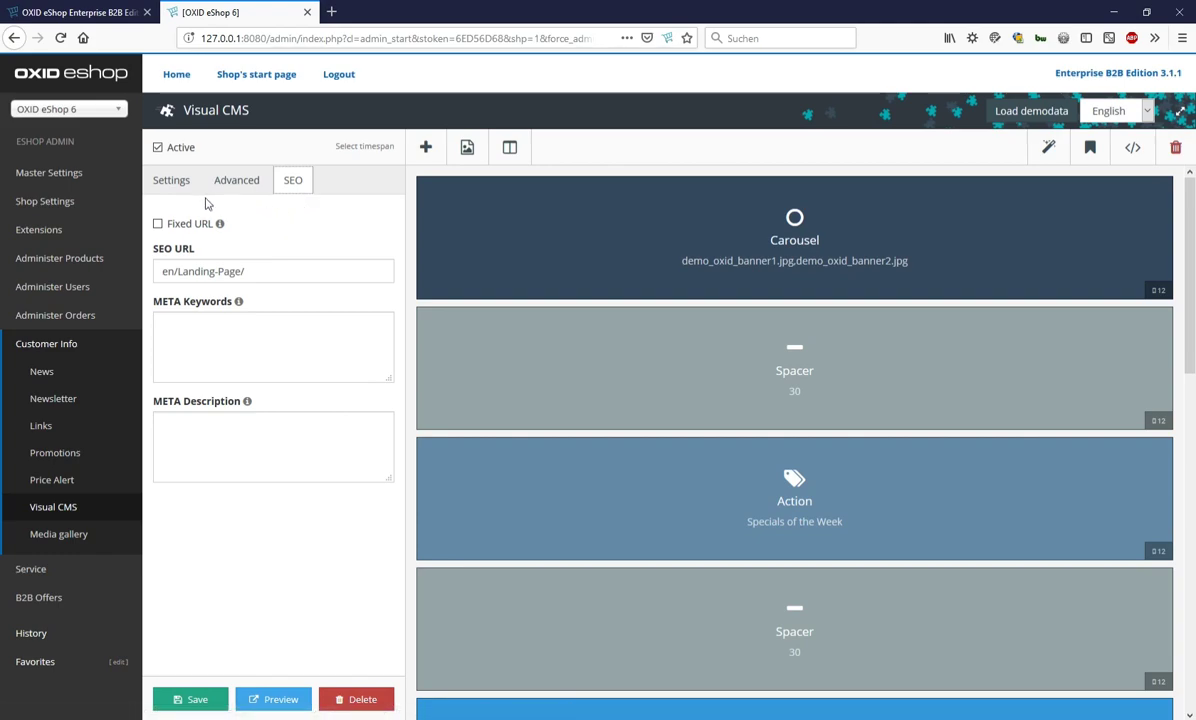
left_click(158, 224)
left_click(158, 224)
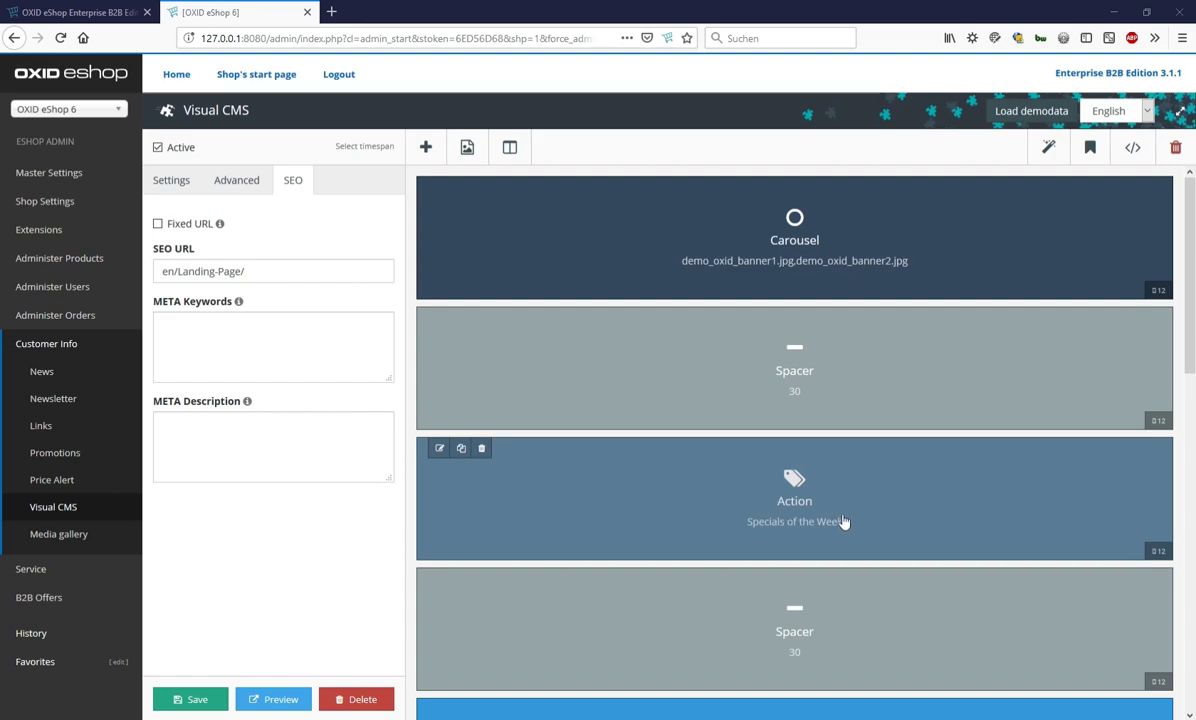
scroll(843, 521, "down", 5)
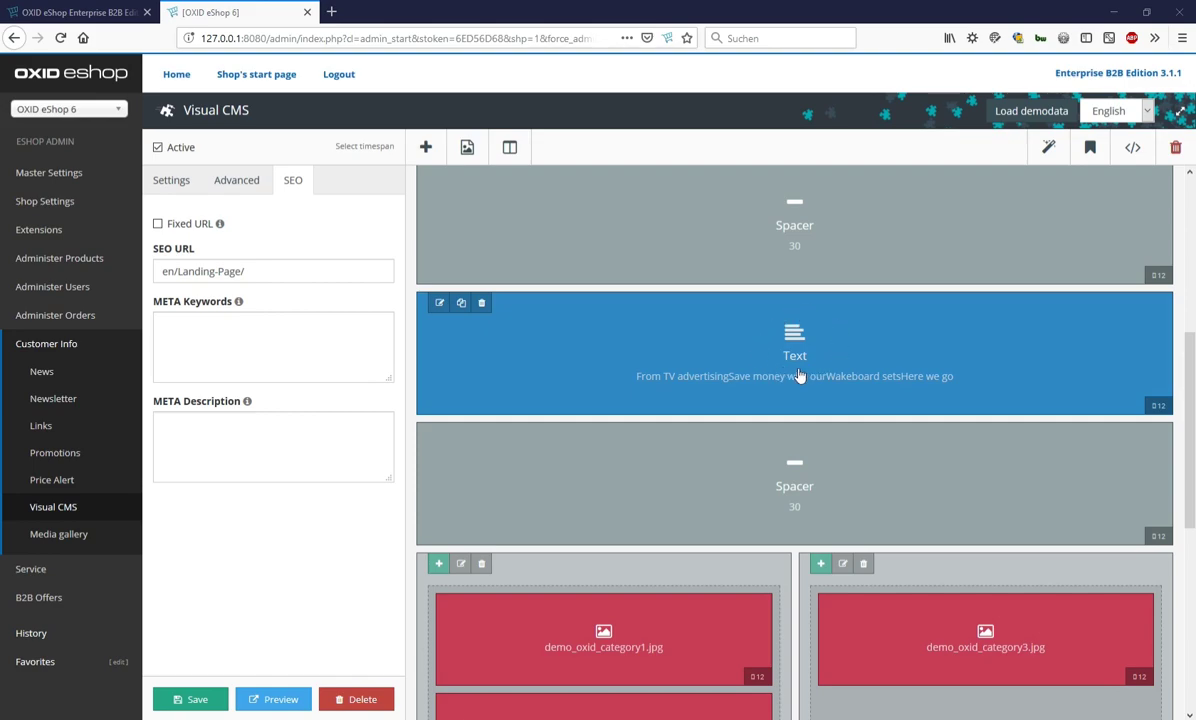
scroll(799, 374, "down", 3)
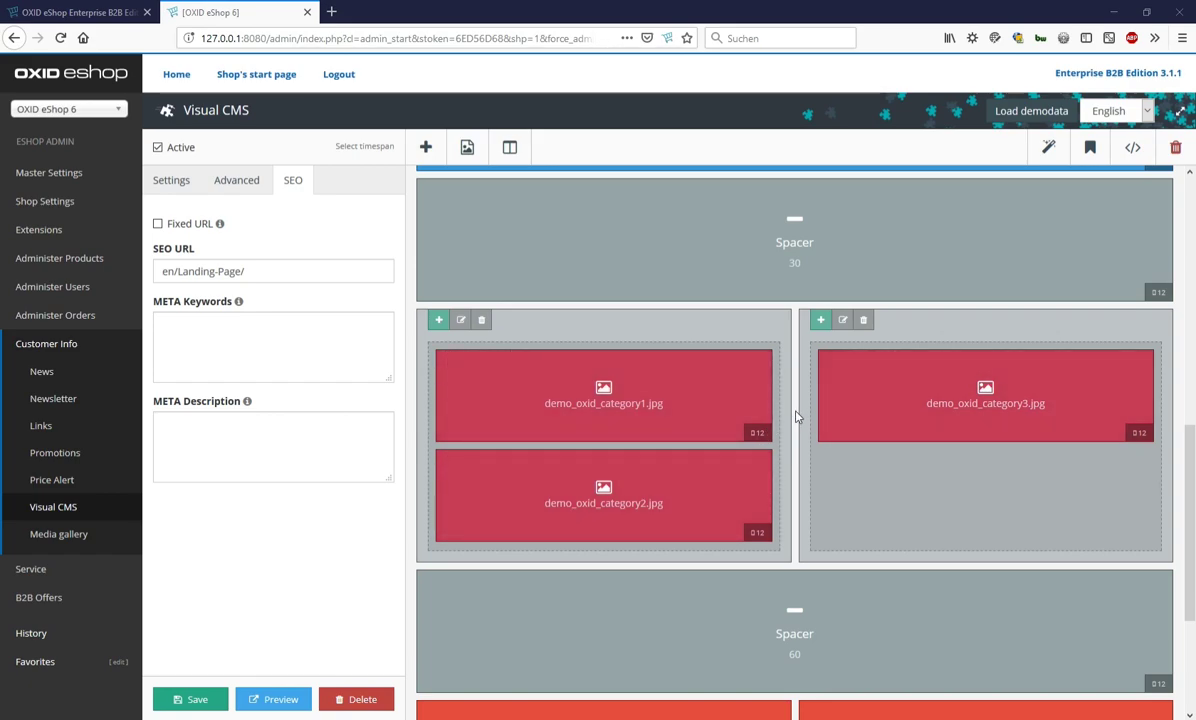
scroll(797, 417, "down", 3)
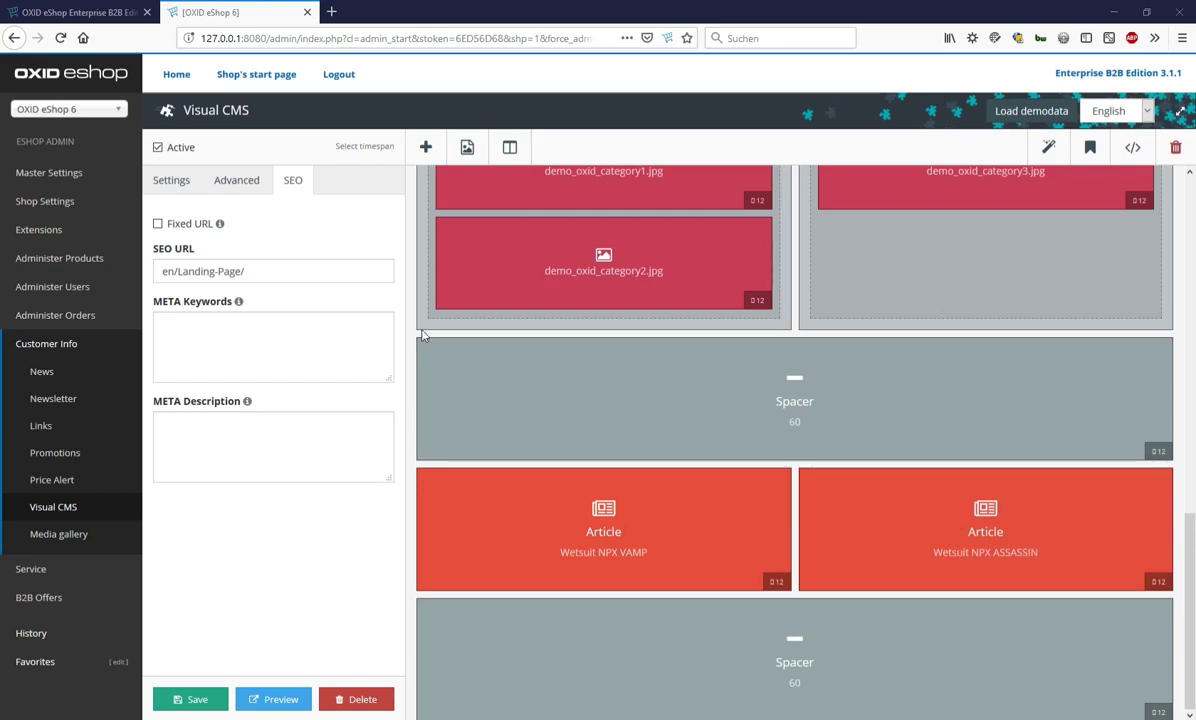
Edit the 'Save money with our Wakeboard sets' Text widget and toggle its HTML source view
left_click(425, 147)
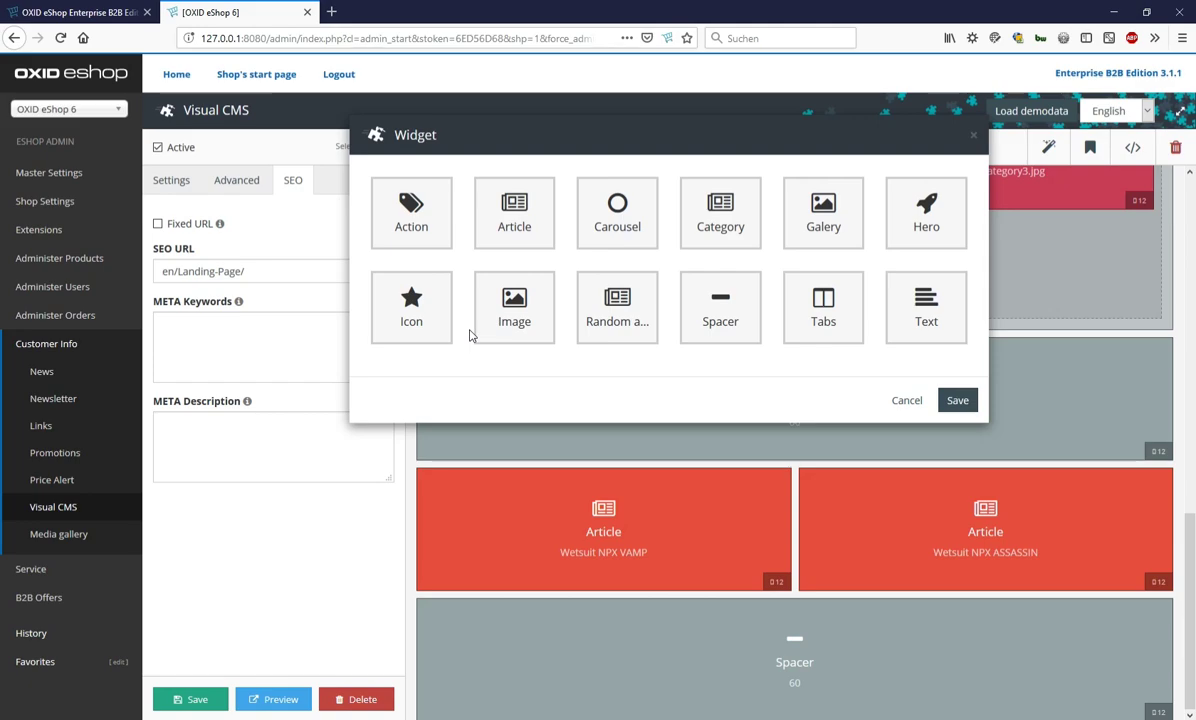
left_click(900, 400)
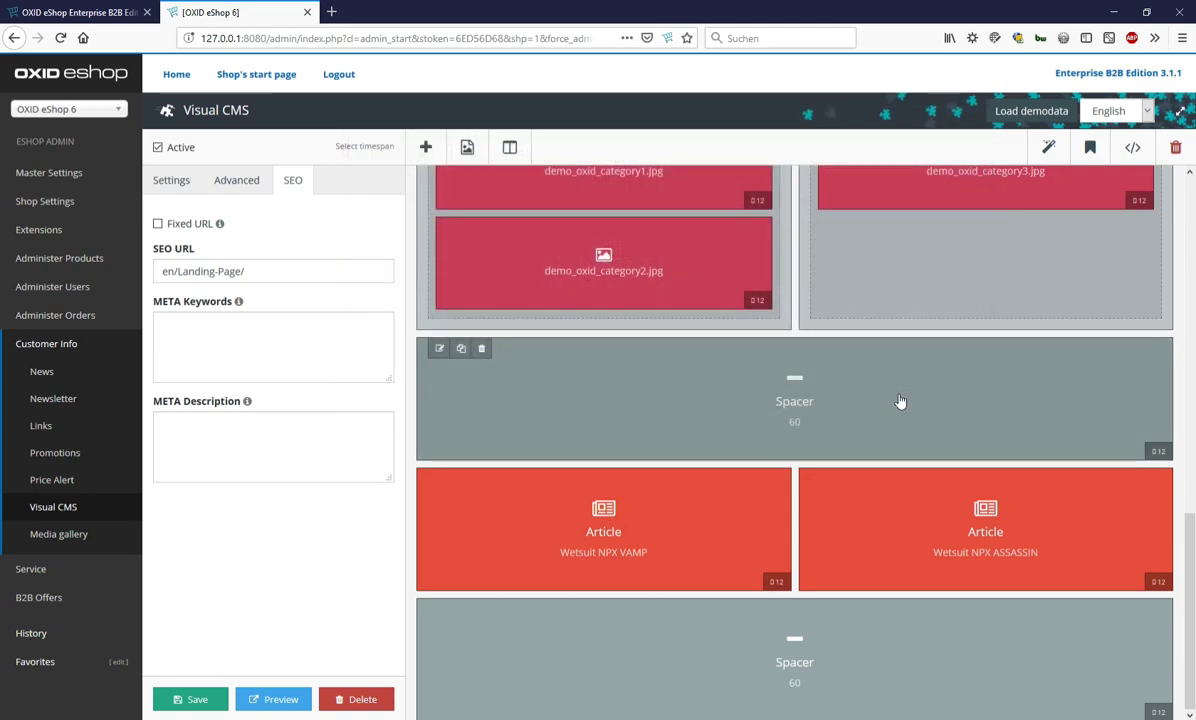
scroll(900, 400, "up", 5)
scroll(900, 400, "up", 3)
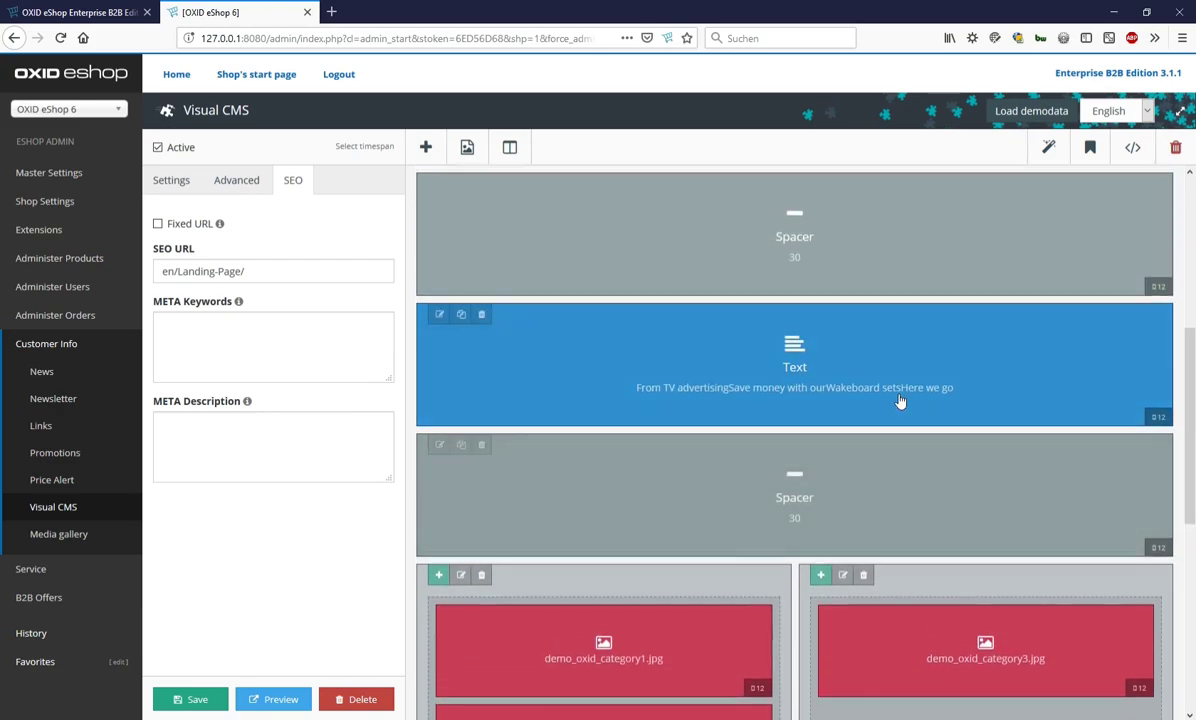
left_click(439, 316)
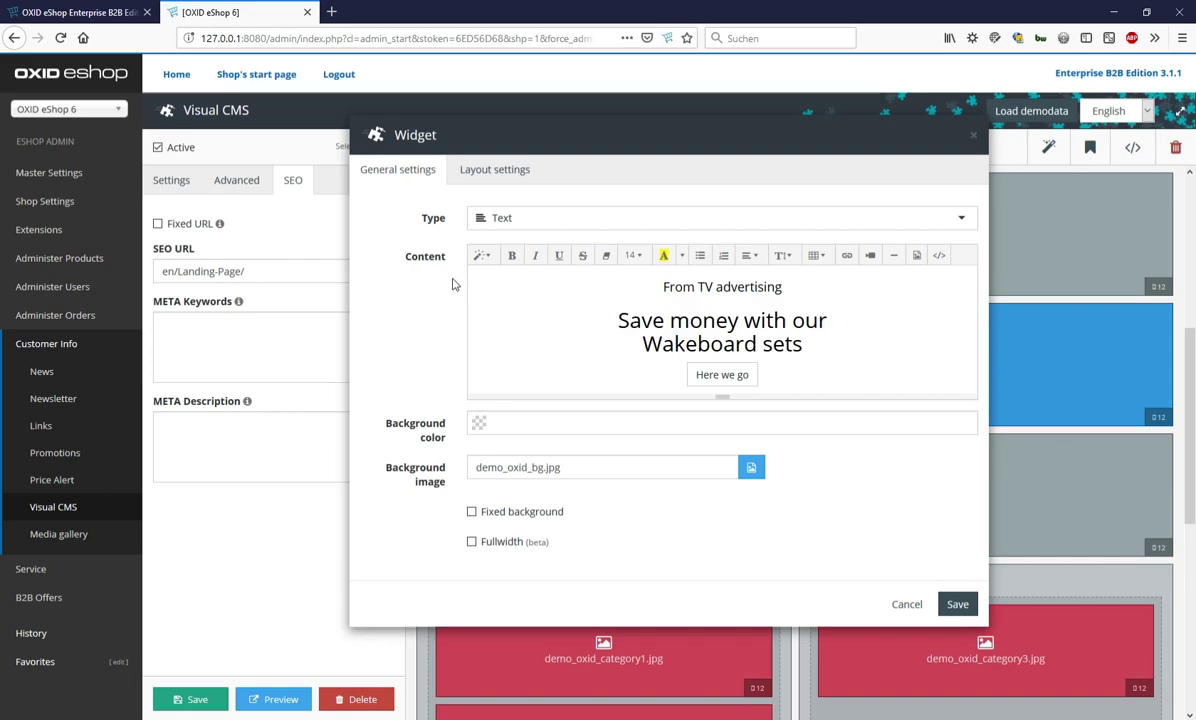
left_click(939, 257)
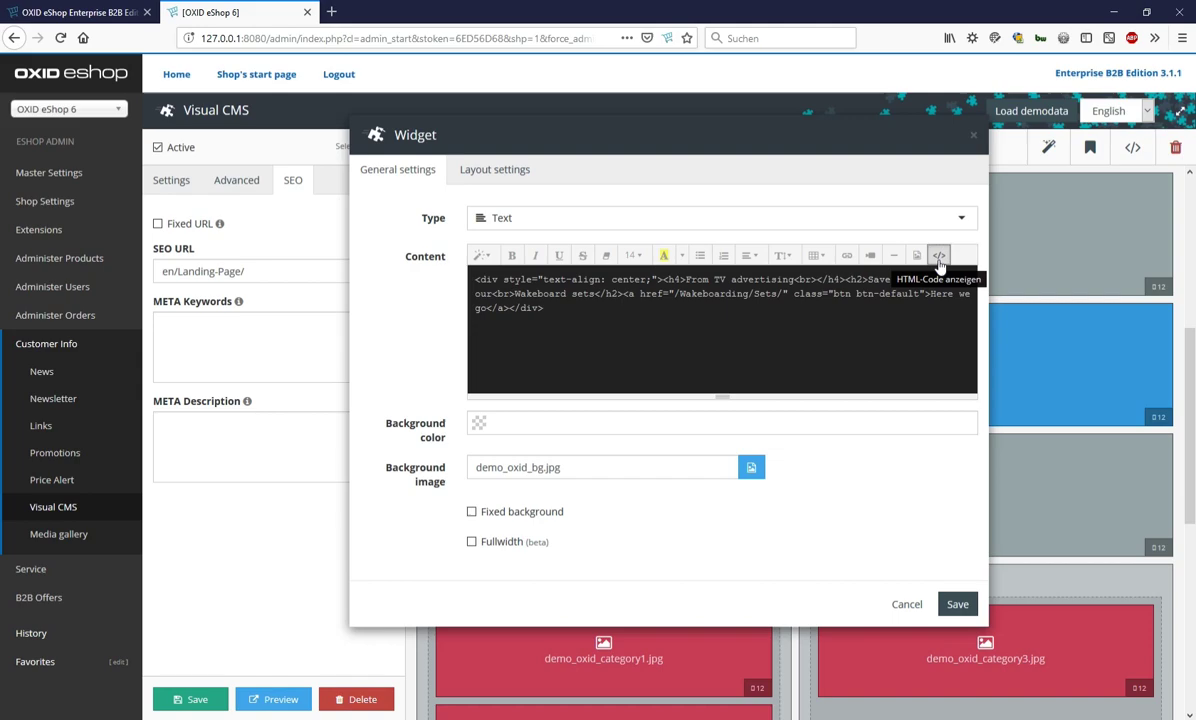
left_click(939, 258)
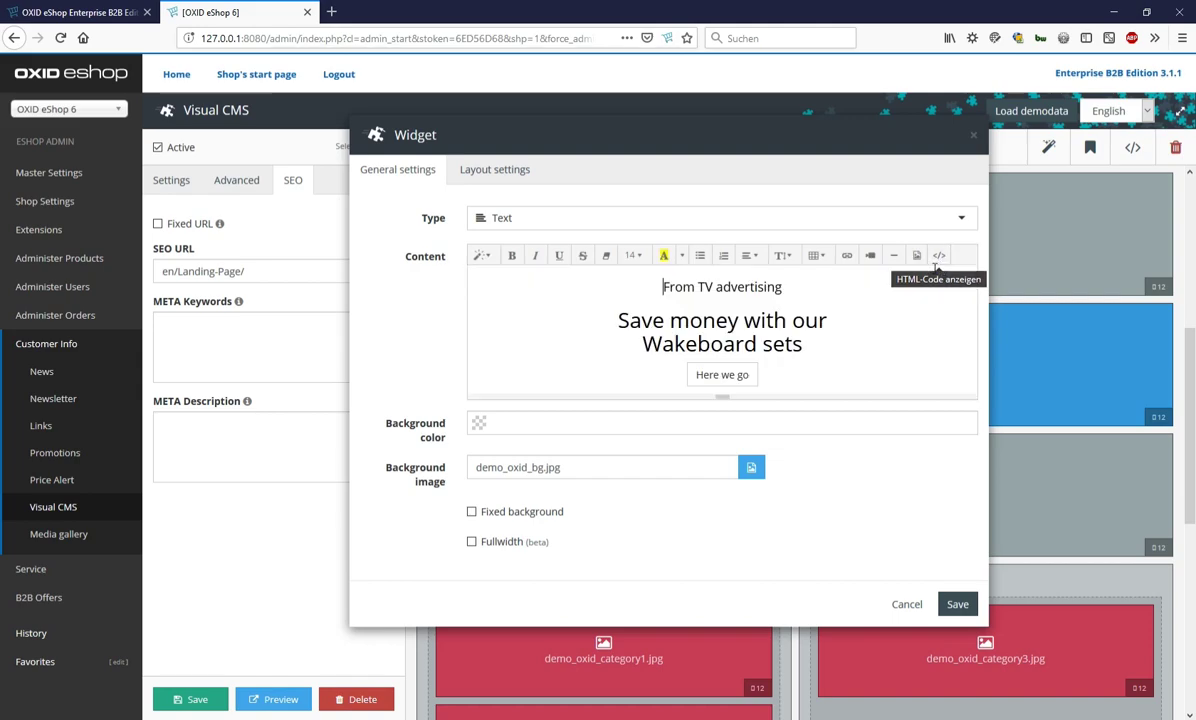
Cycle the widget type through Image and Gallery, ending on Random article
left_click(579, 220)
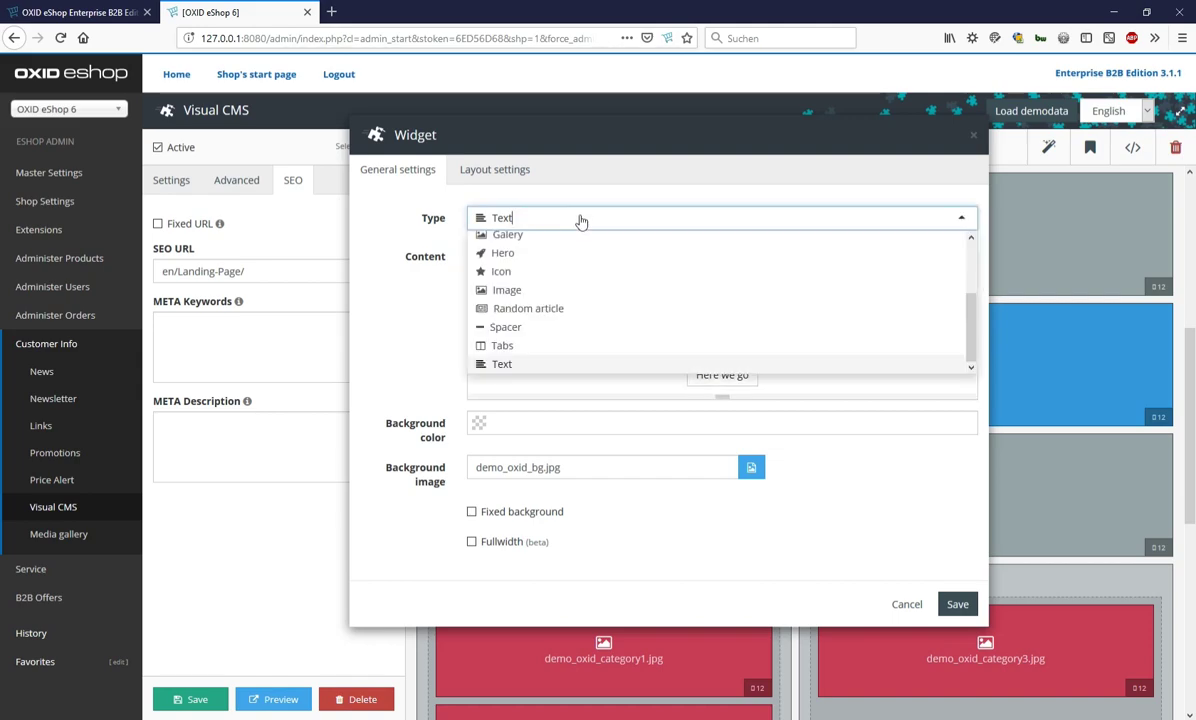
left_click(530, 291)
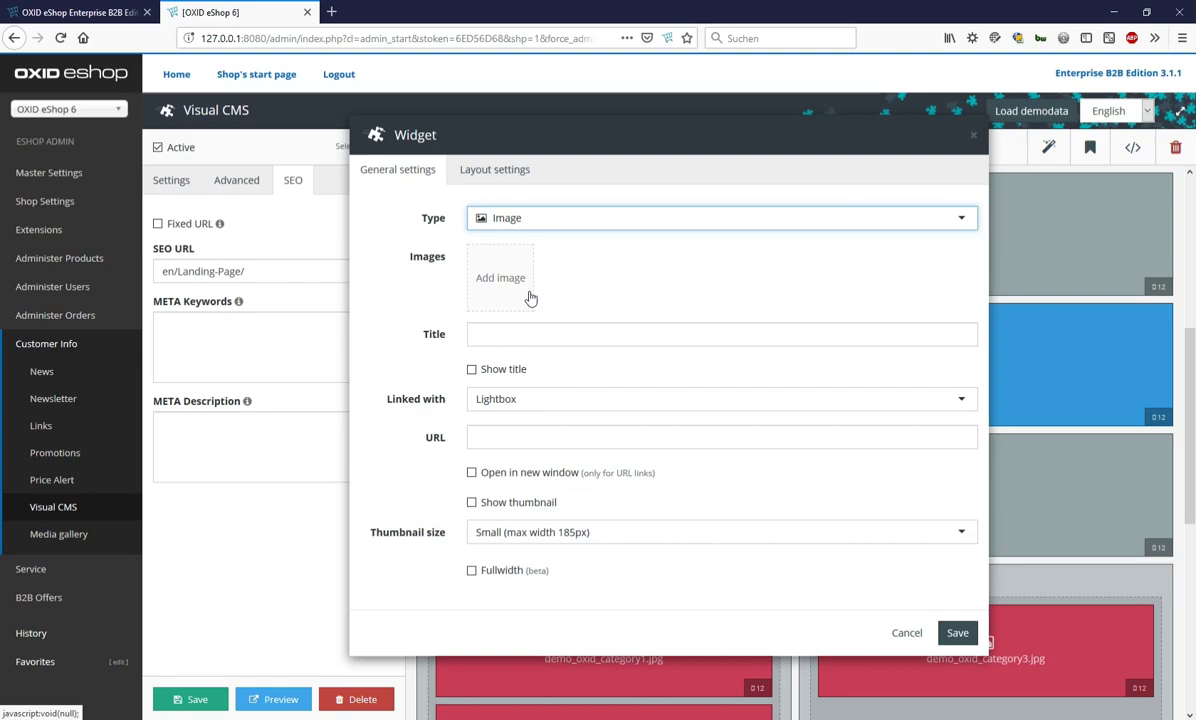
left_click(577, 224)
left_click(575, 238)
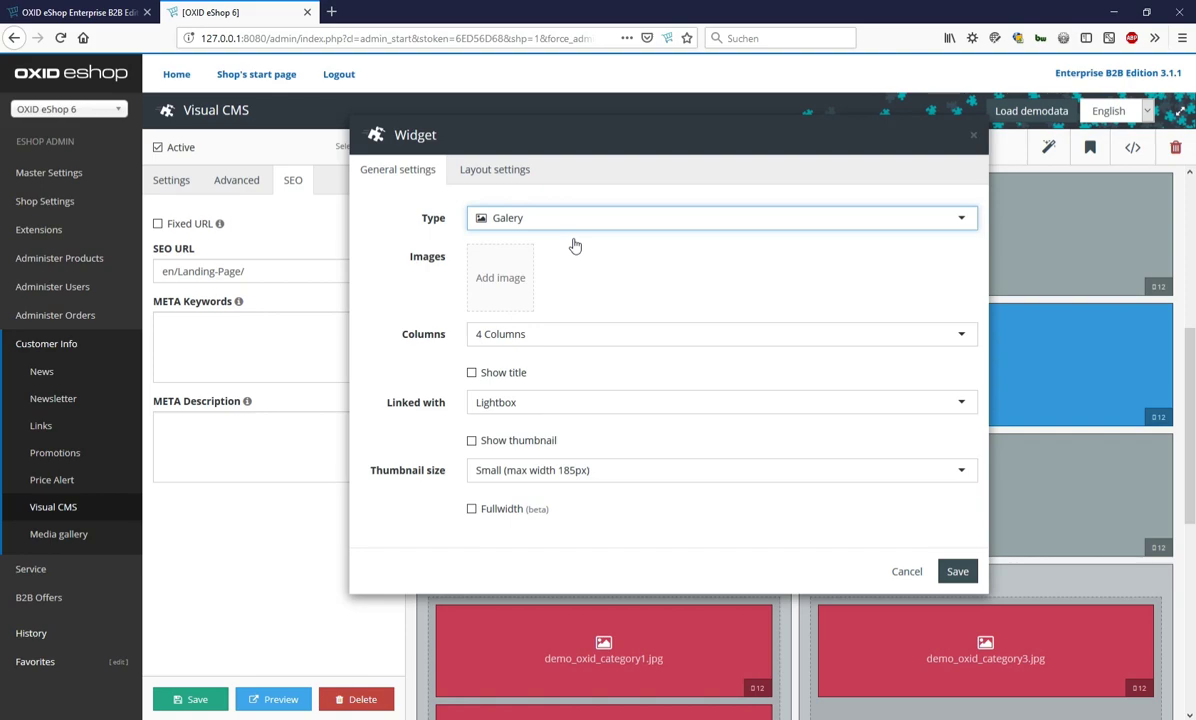
left_click(577, 231)
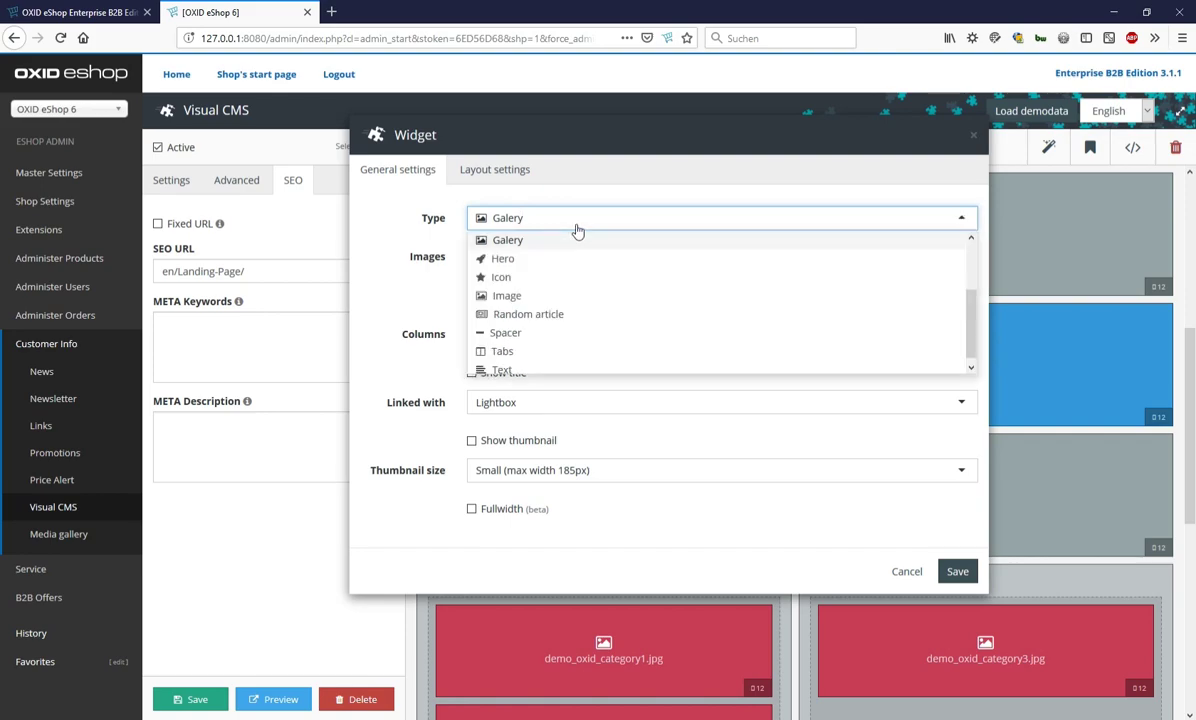
left_click(561, 314)
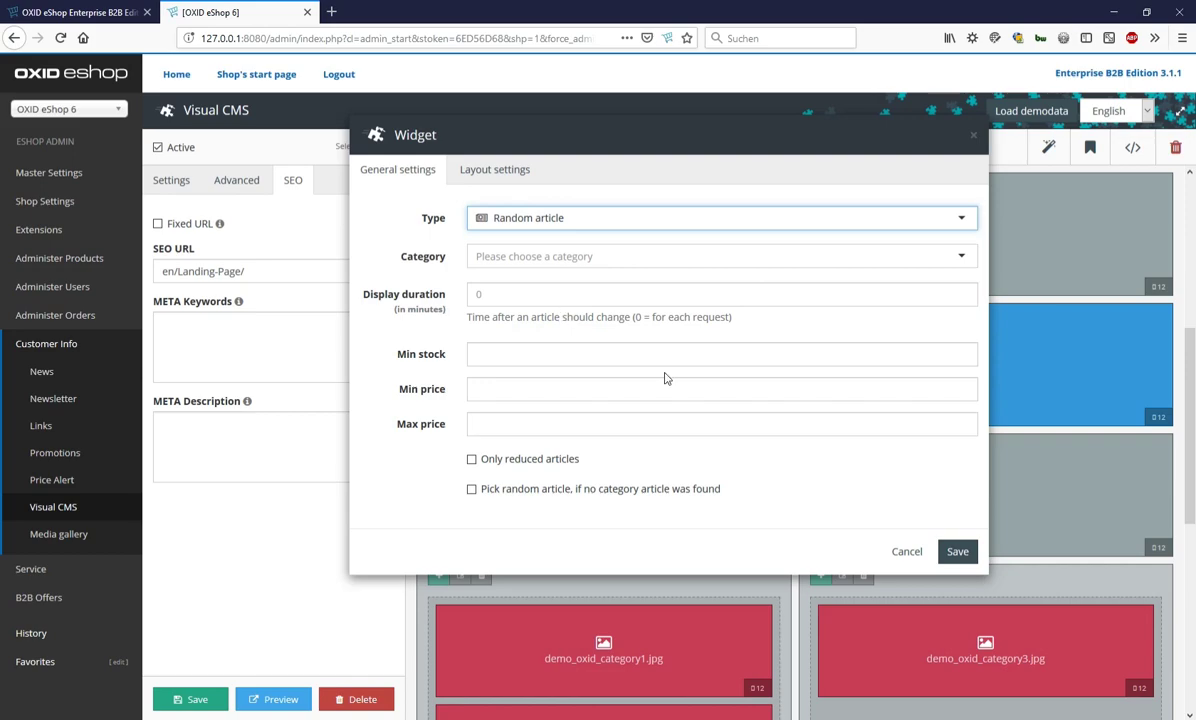
Cancel the widget dialog unsaved and drag the Wakeboard-sets Text widget to half width
left_click(907, 552)
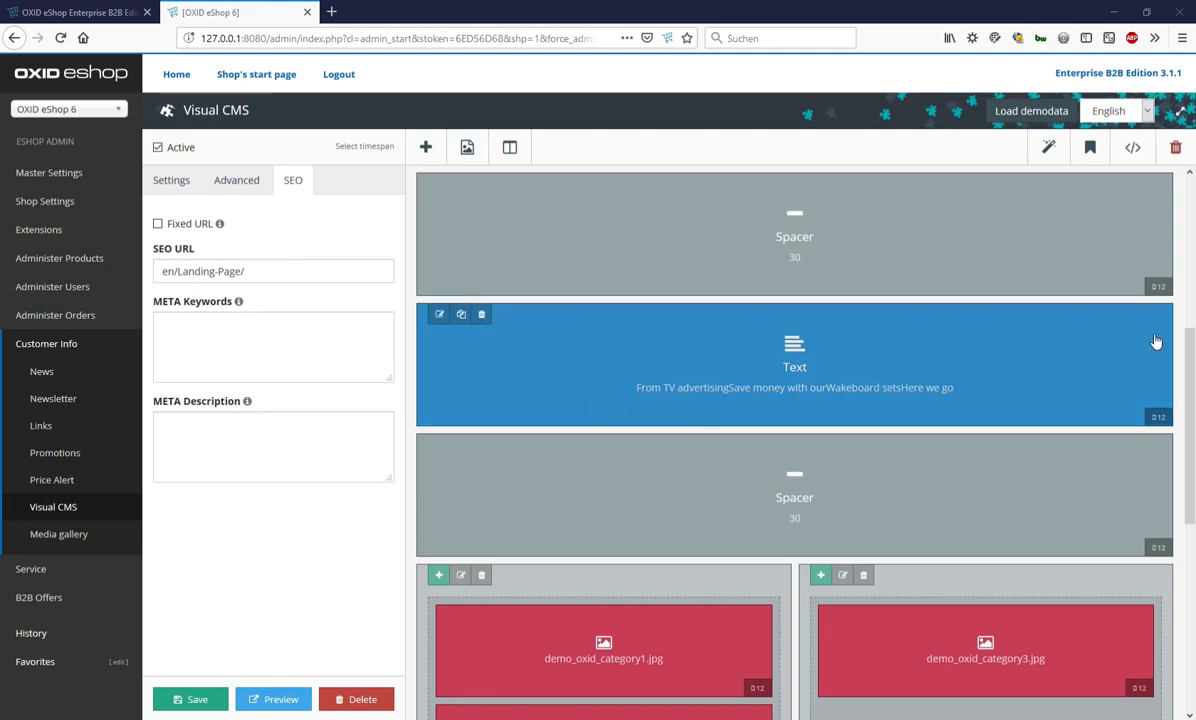
left_click_drag(1170, 341, 793, 355)
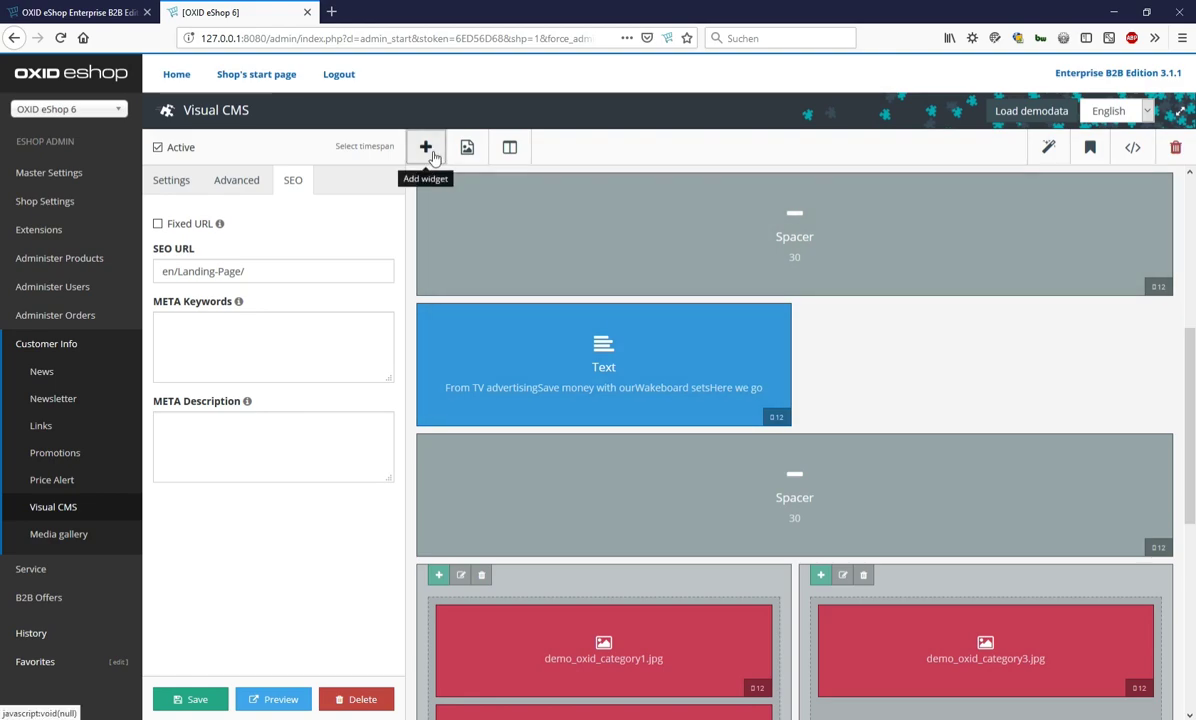
Add and save a Text widget reading 'Demo Visual CMS', then stretch it across the remaining half row
left_click(426, 147)
left_click(926, 305)
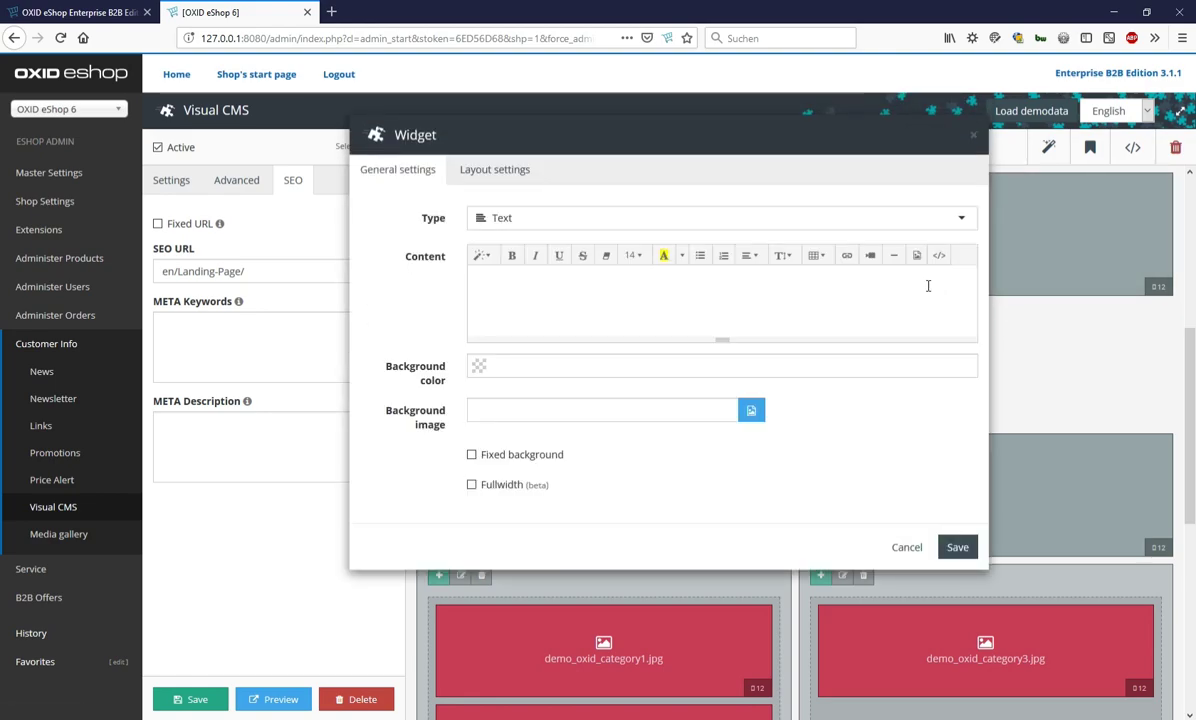
left_click(791, 294)
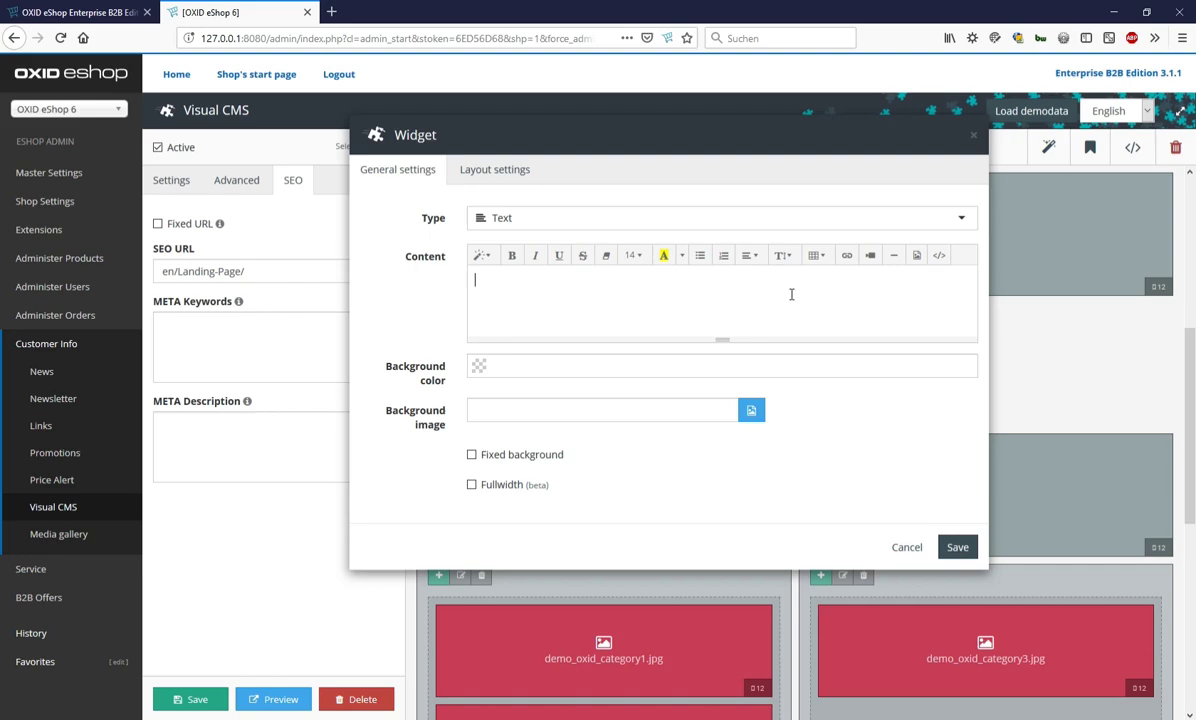
type("Demo Visual CMS")
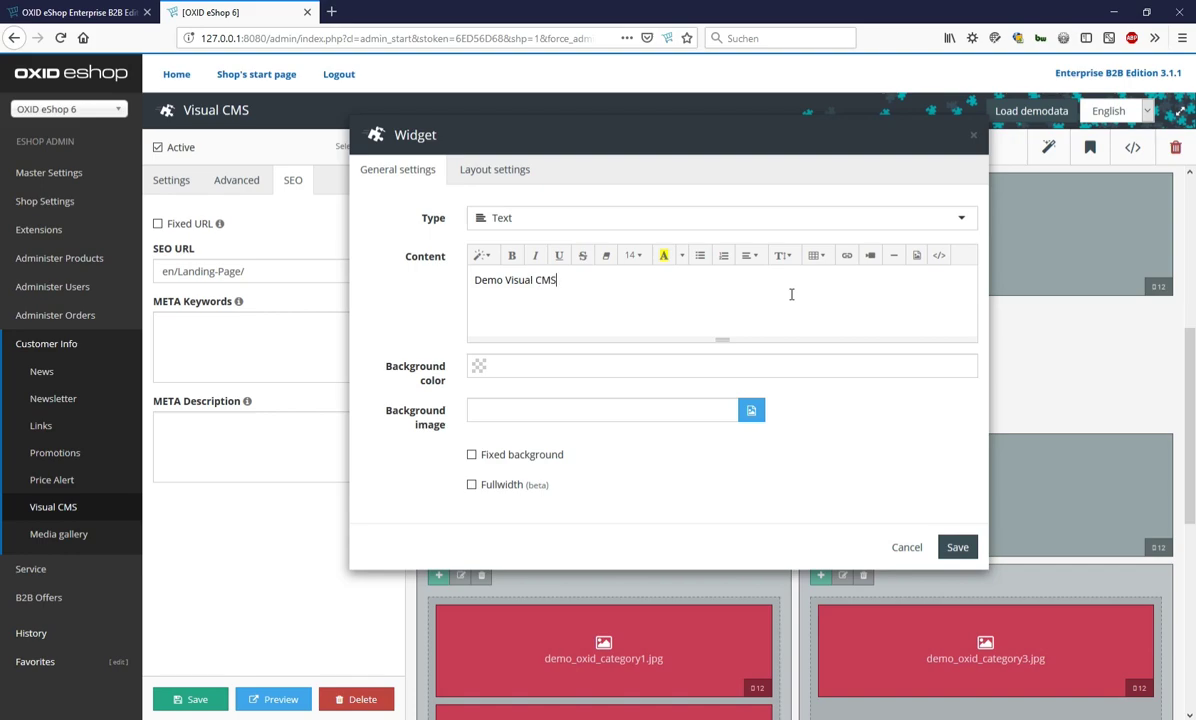
left_click(957, 547)
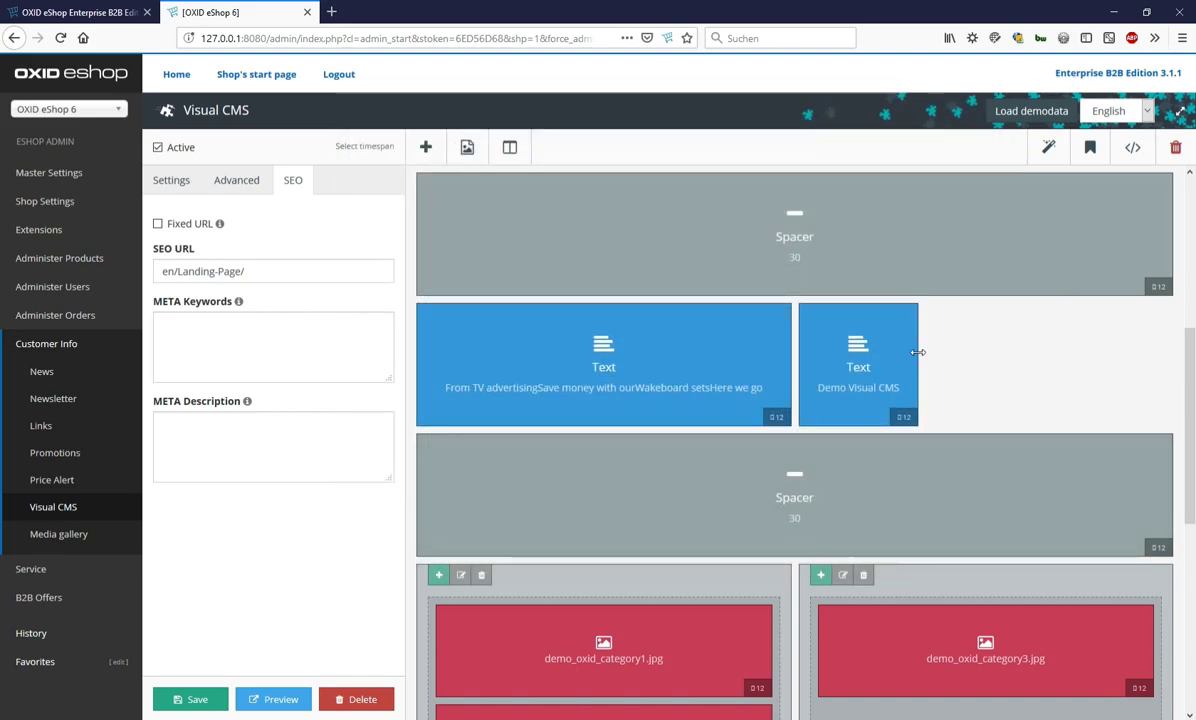
left_click_drag(917, 330, 1156, 340)
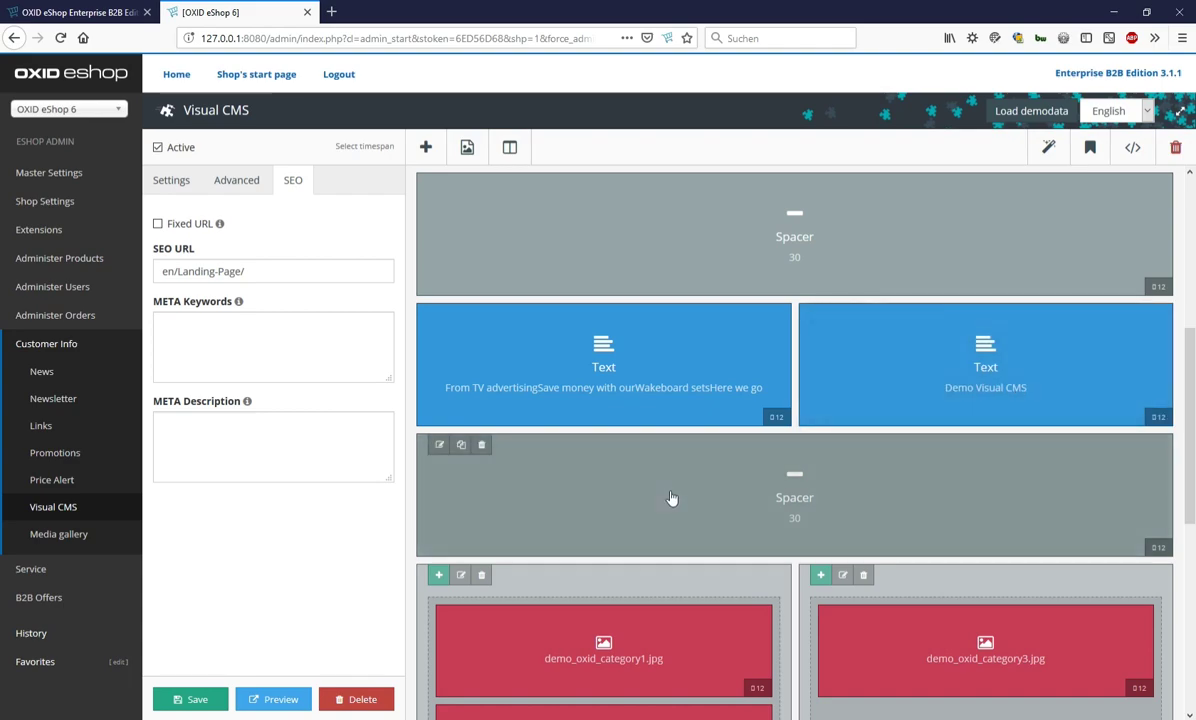
left_click(283, 699)
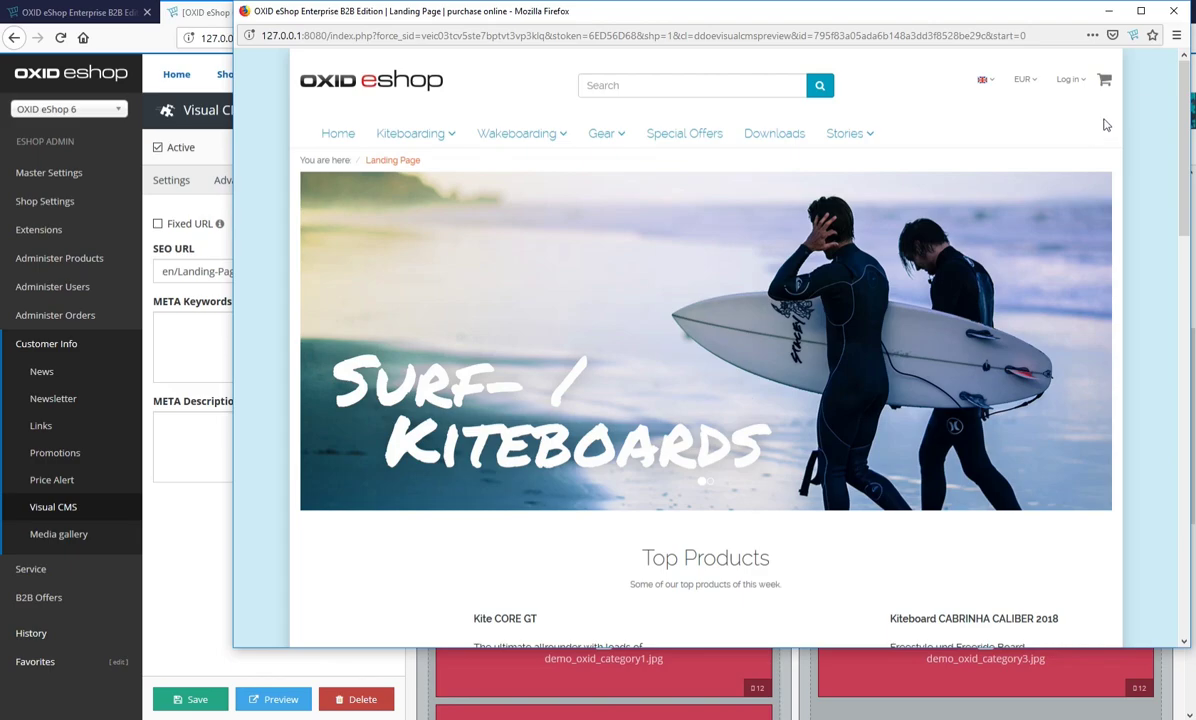
left_click_drag(1187, 97, 1135, 274)
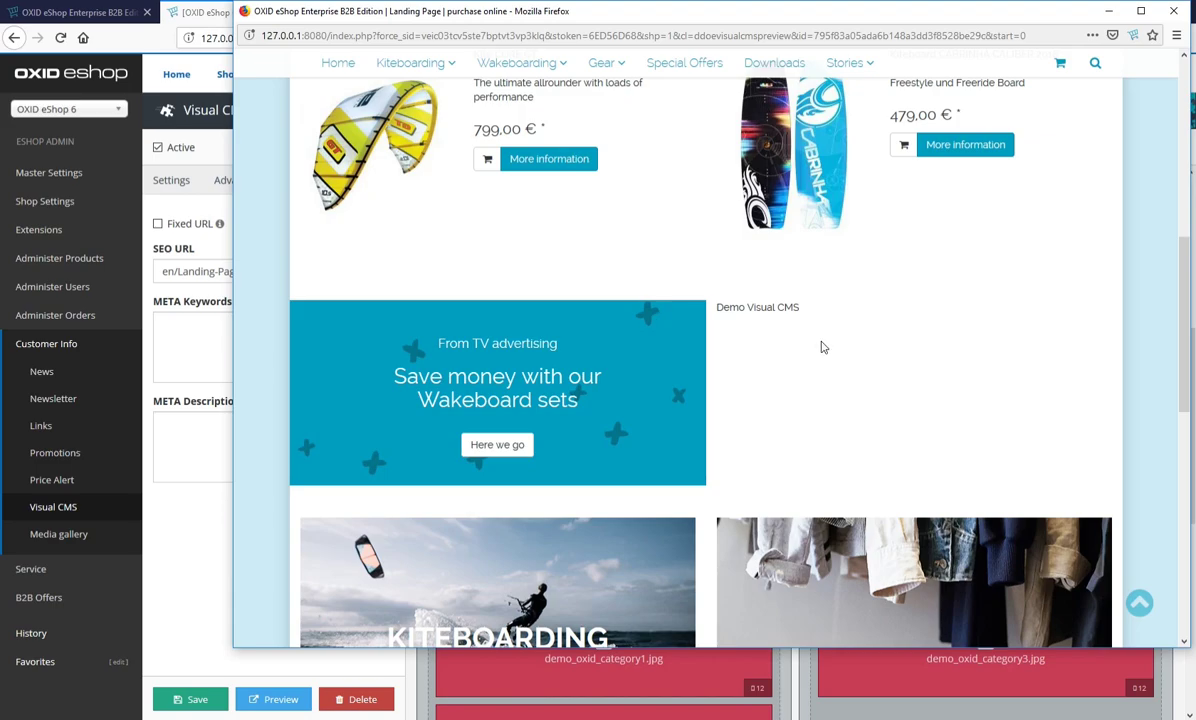
left_click(1173, 11)
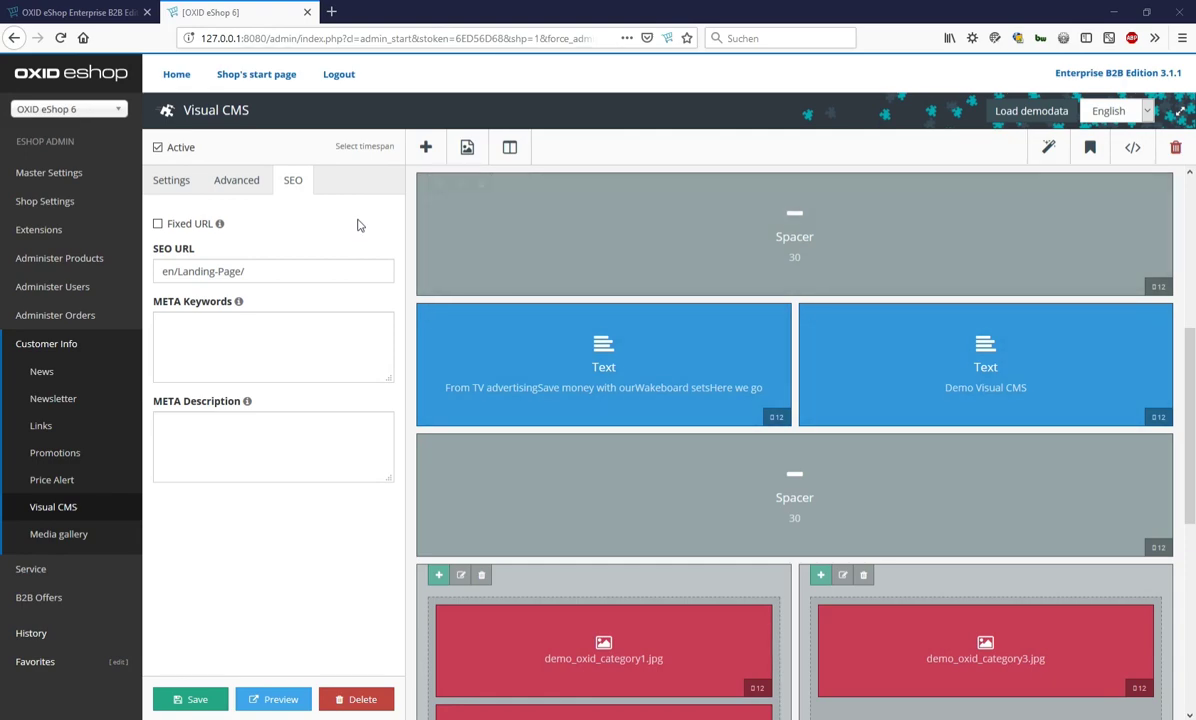
On the Advanced tab, review the global css class and custom CSS / LESS code, cancelling without changes
left_click(262, 190)
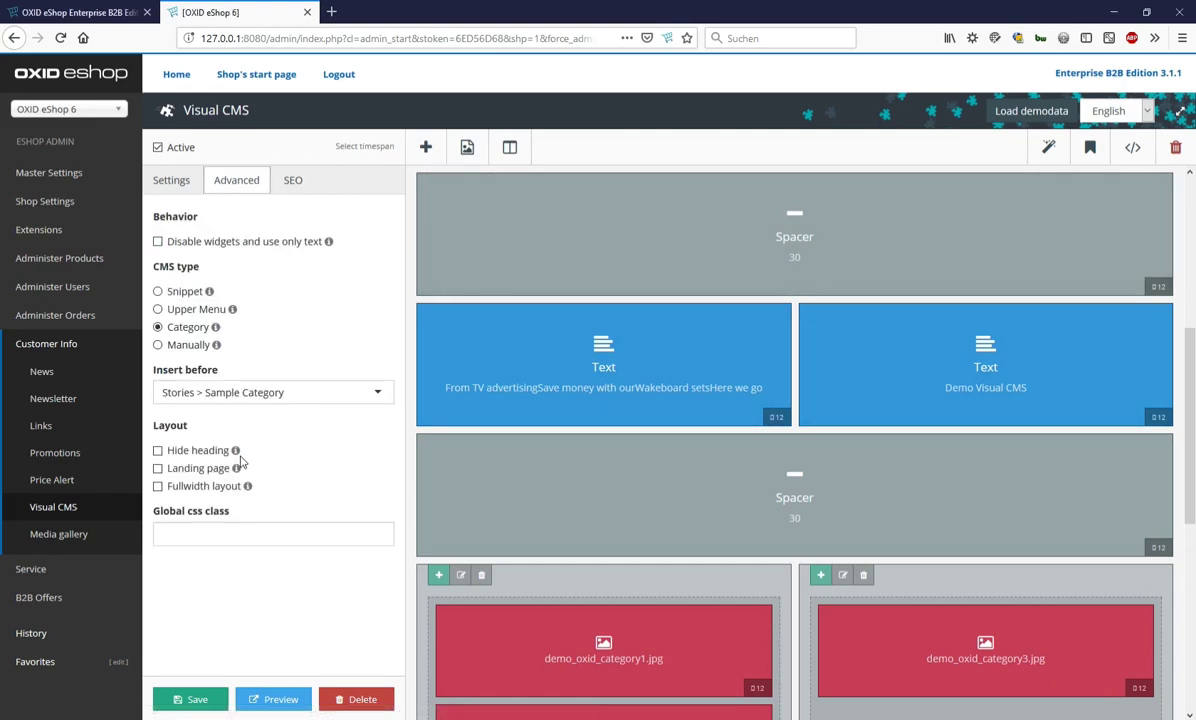
left_click(180, 537)
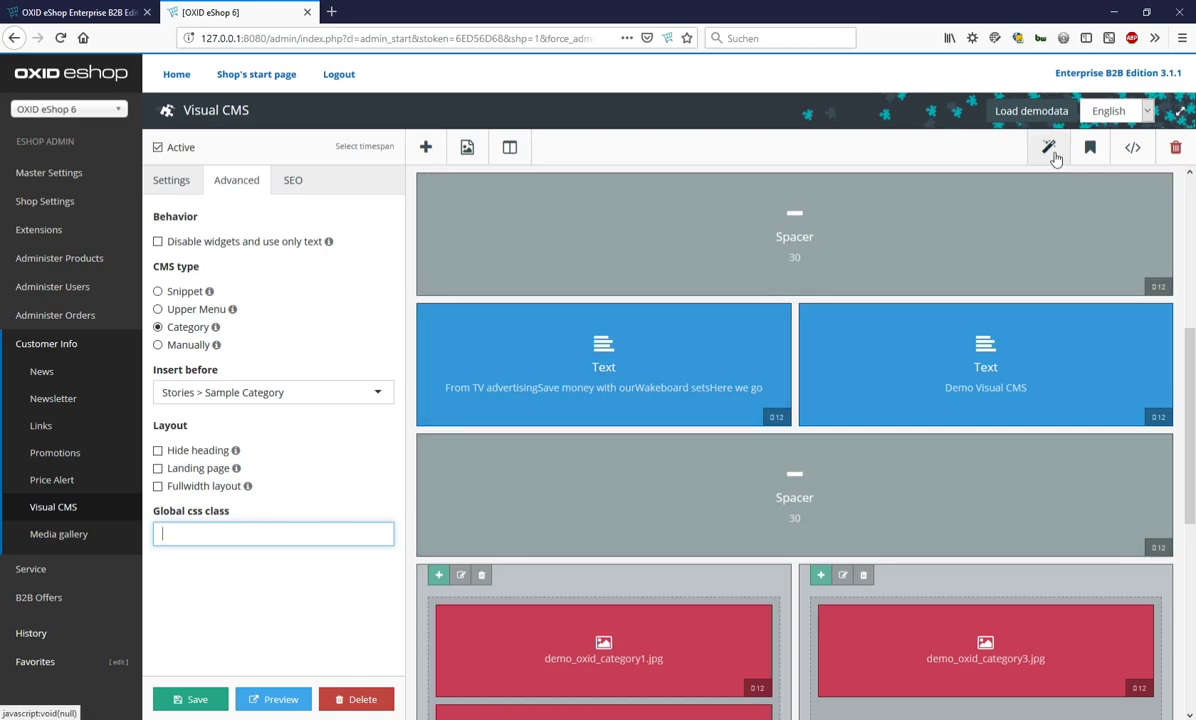
left_click(1054, 158)
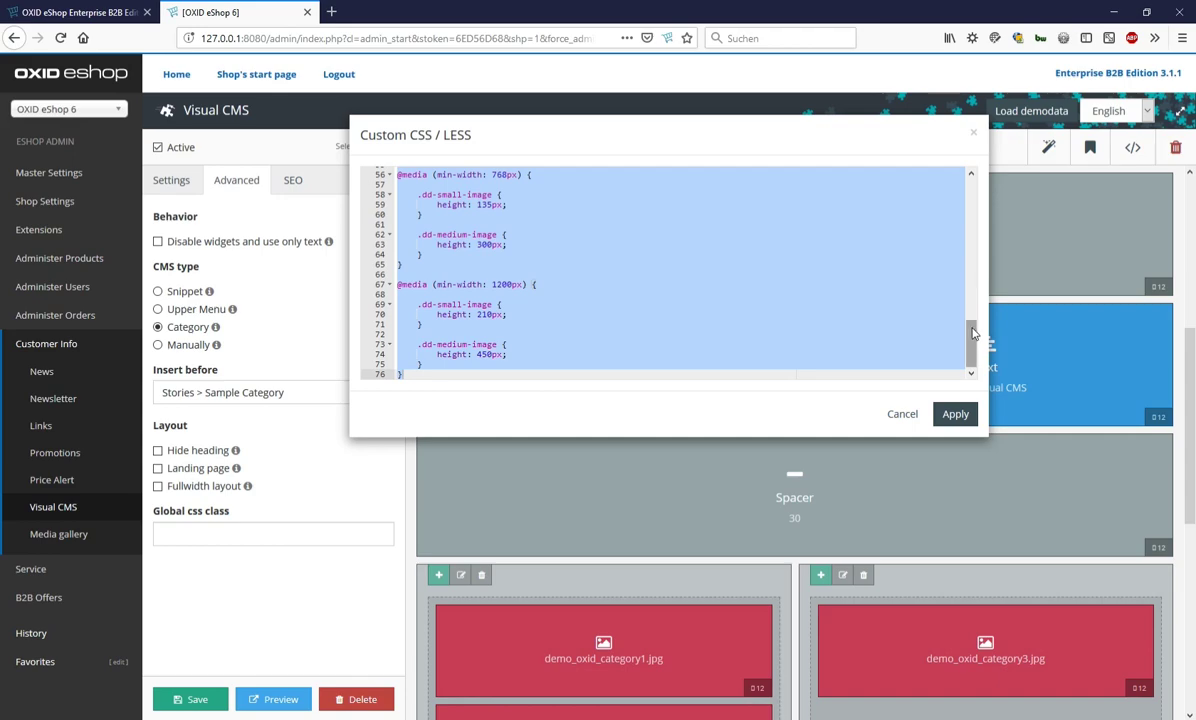
left_click_drag(972, 326, 974, 190)
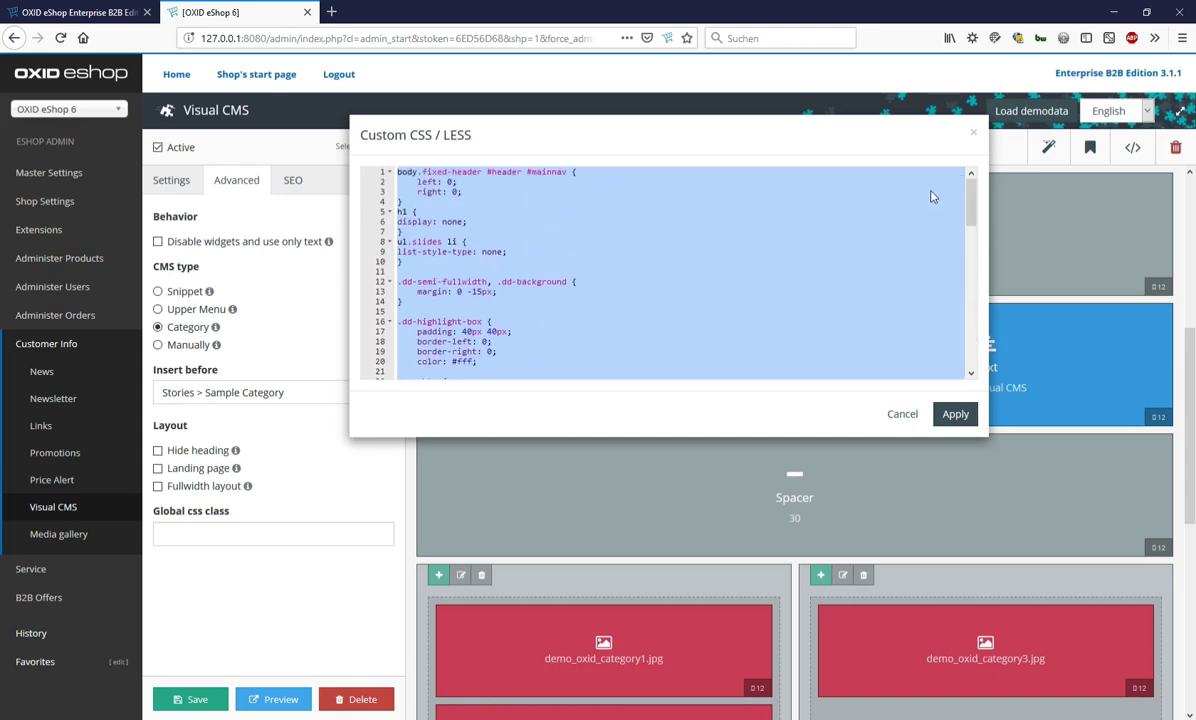
left_click(927, 193)
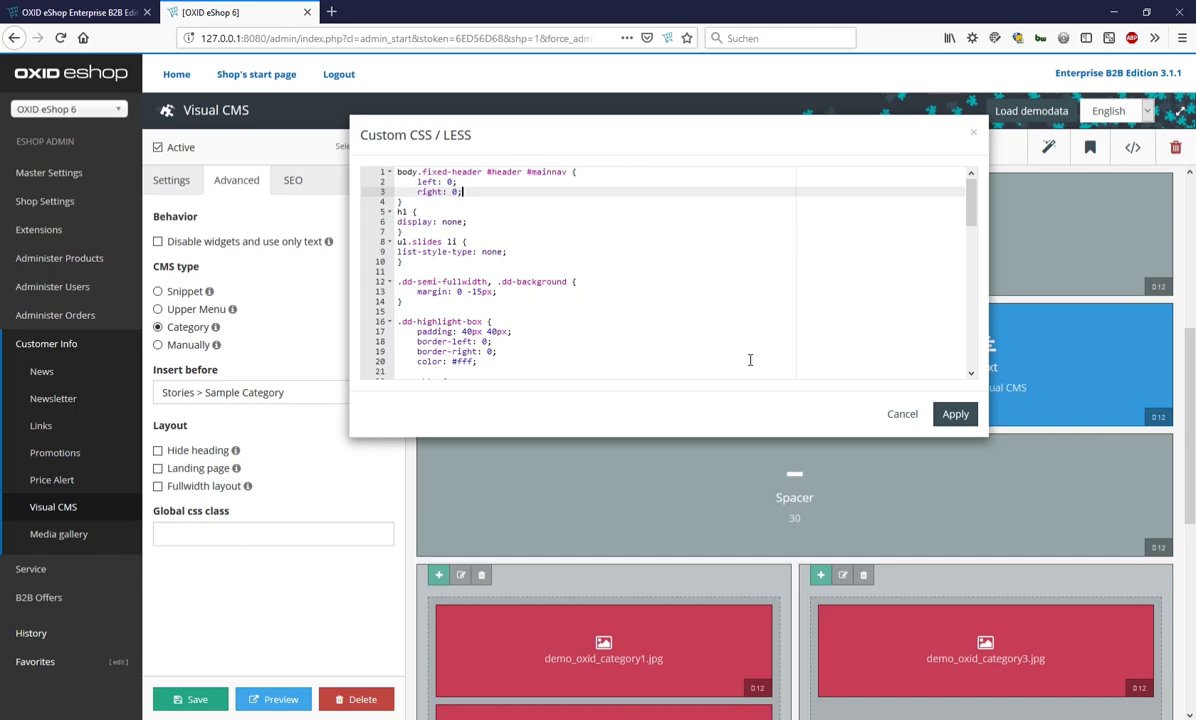
left_click(899, 413)
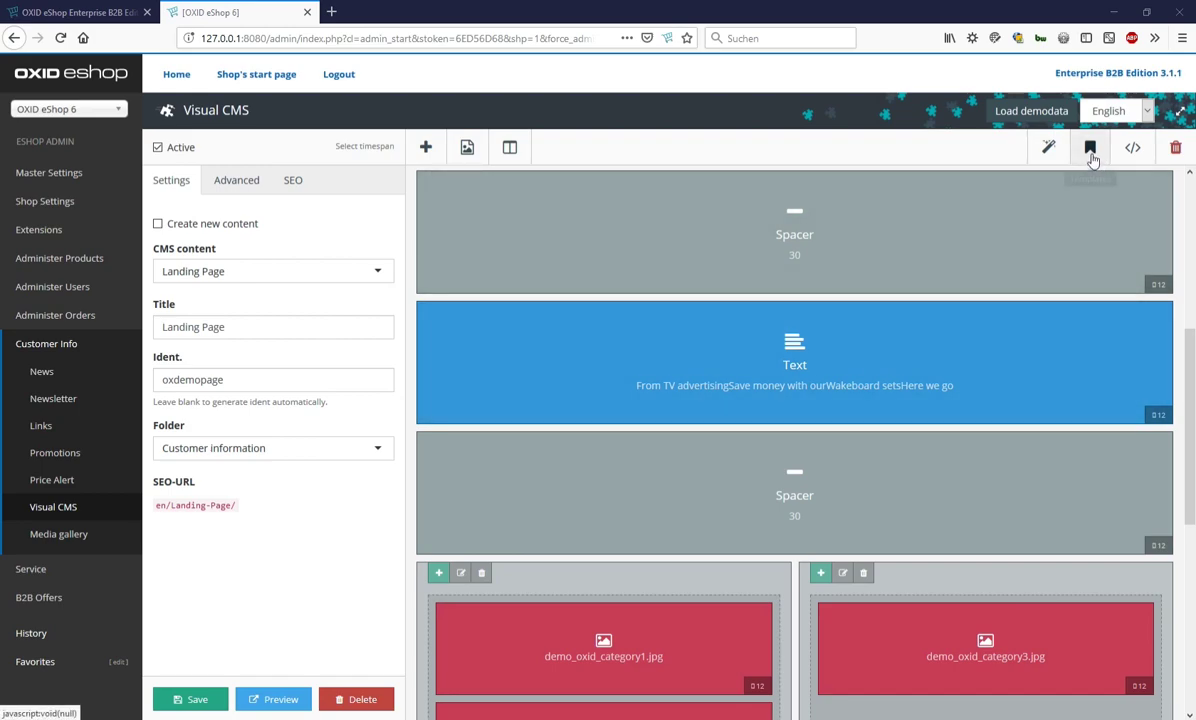
Bring up the Templates dialog listing Landing Page Summer, with the new-template name field focused
left_click(1090, 150)
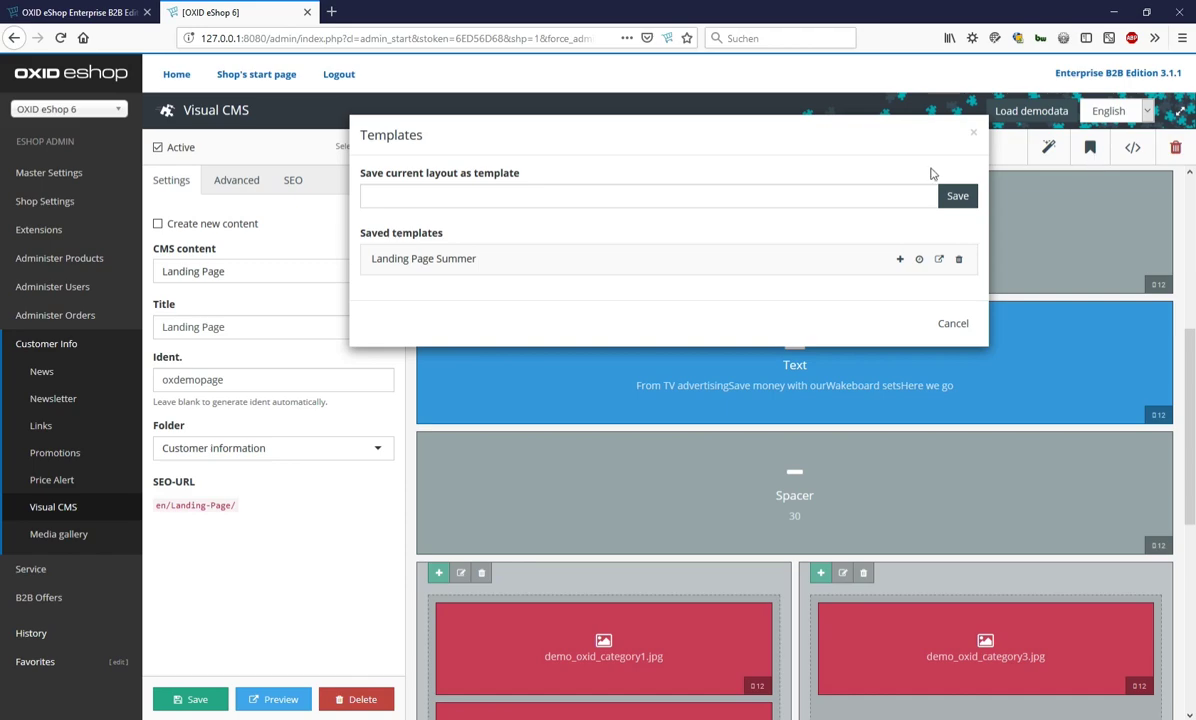
left_click(383, 200)
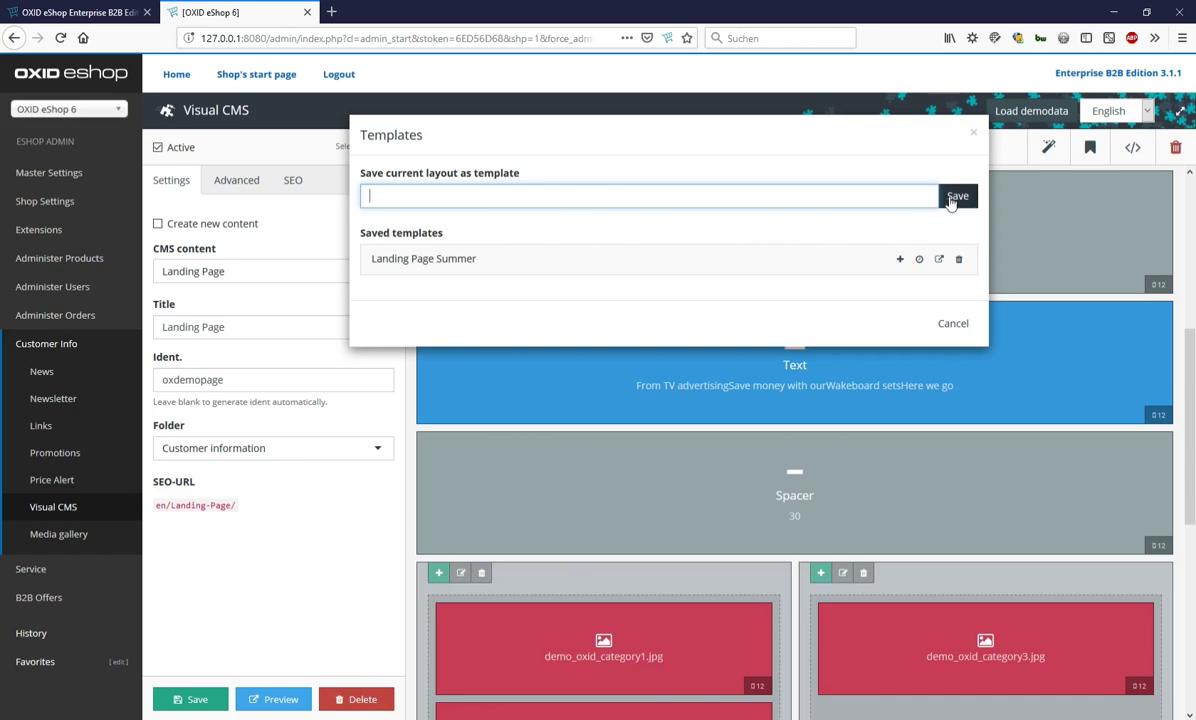
left_click(939, 260)
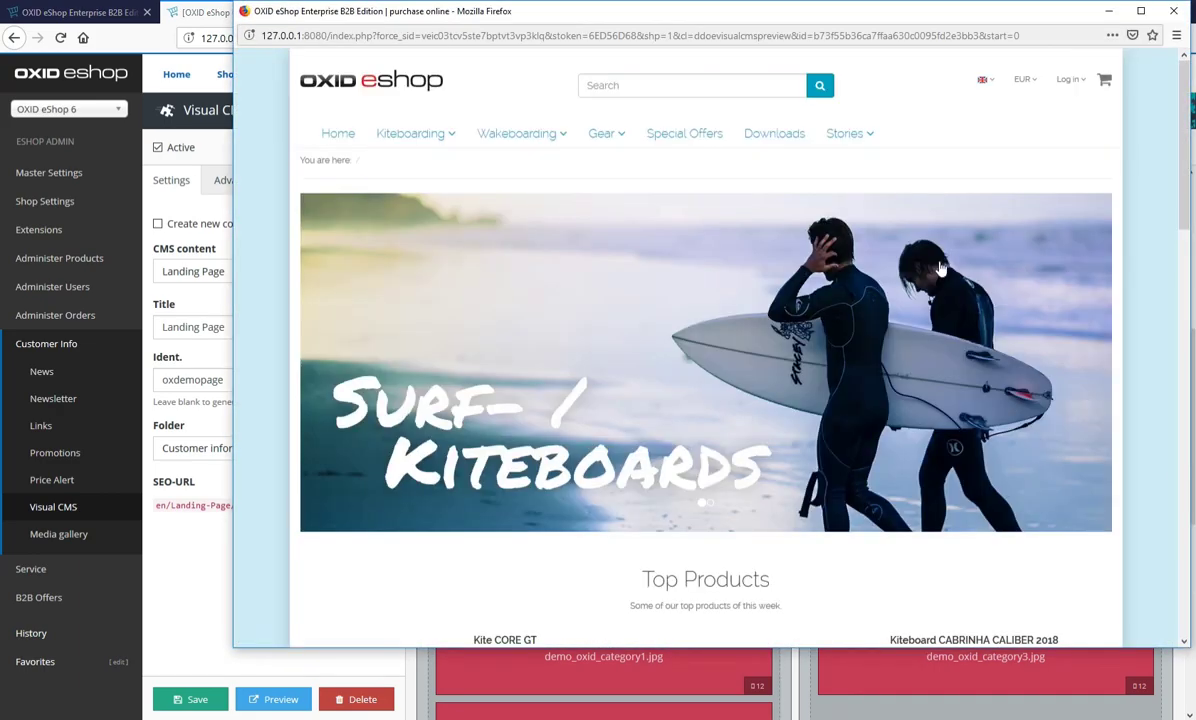
scroll(1110, 155, "down", 3)
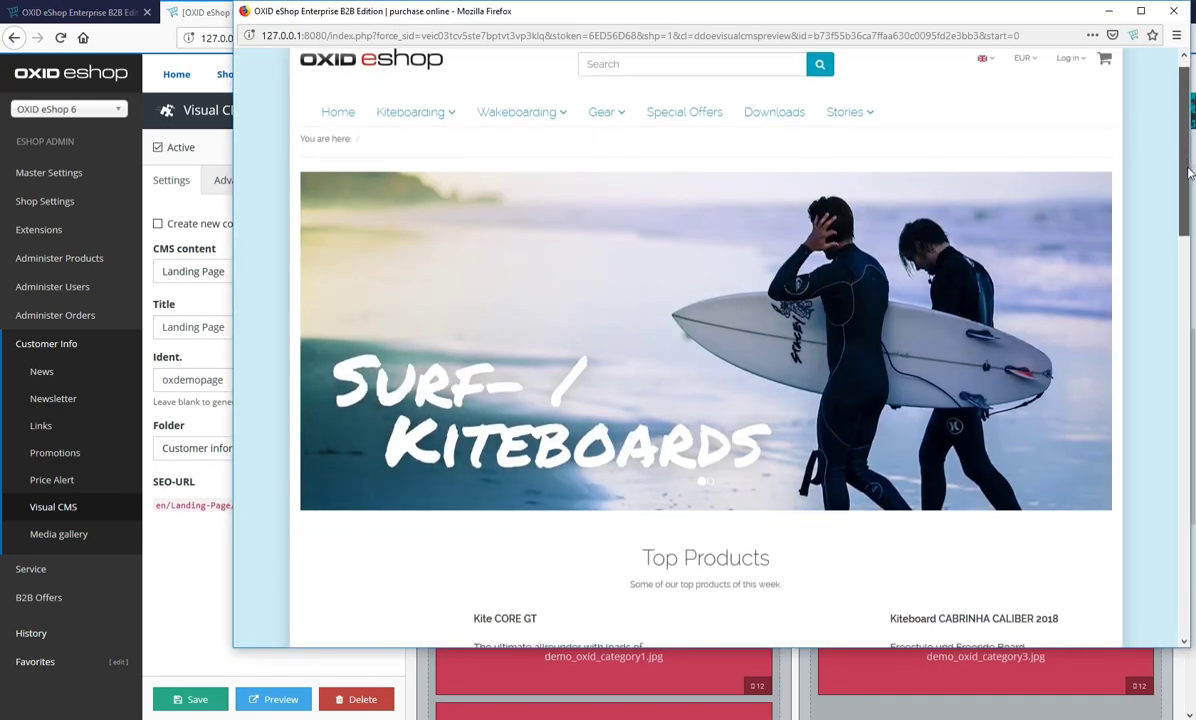
scroll(1176, 226, "down", 1)
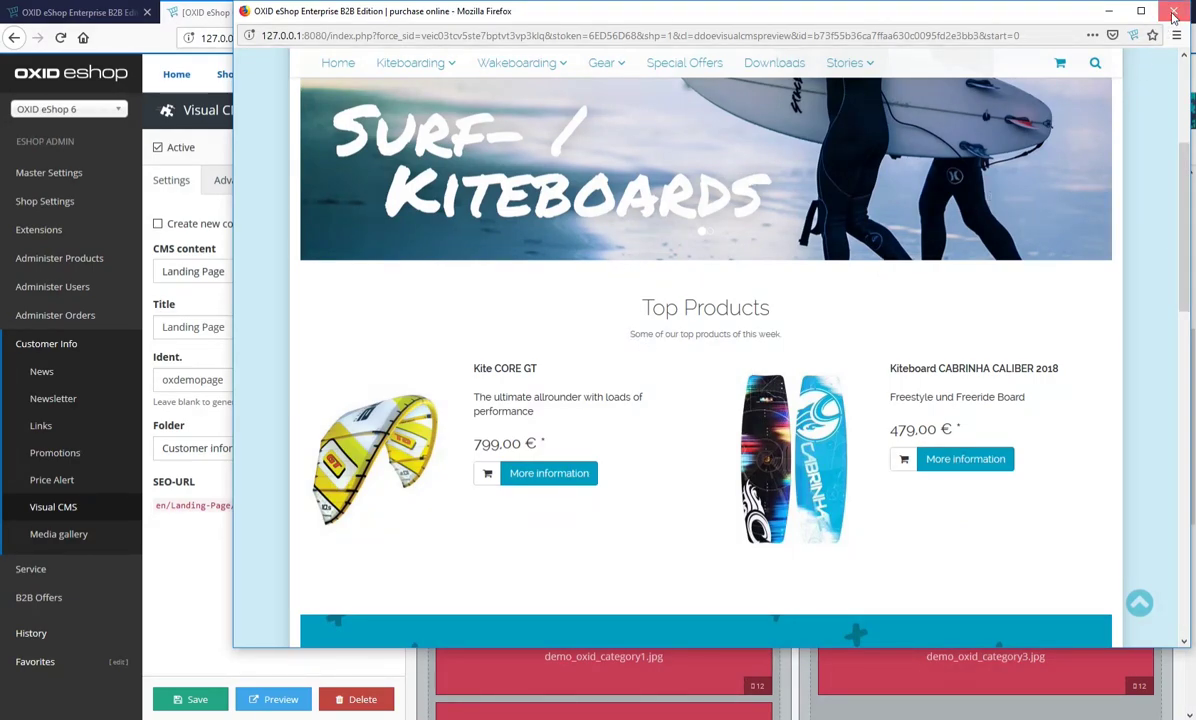
left_click(1109, 11)
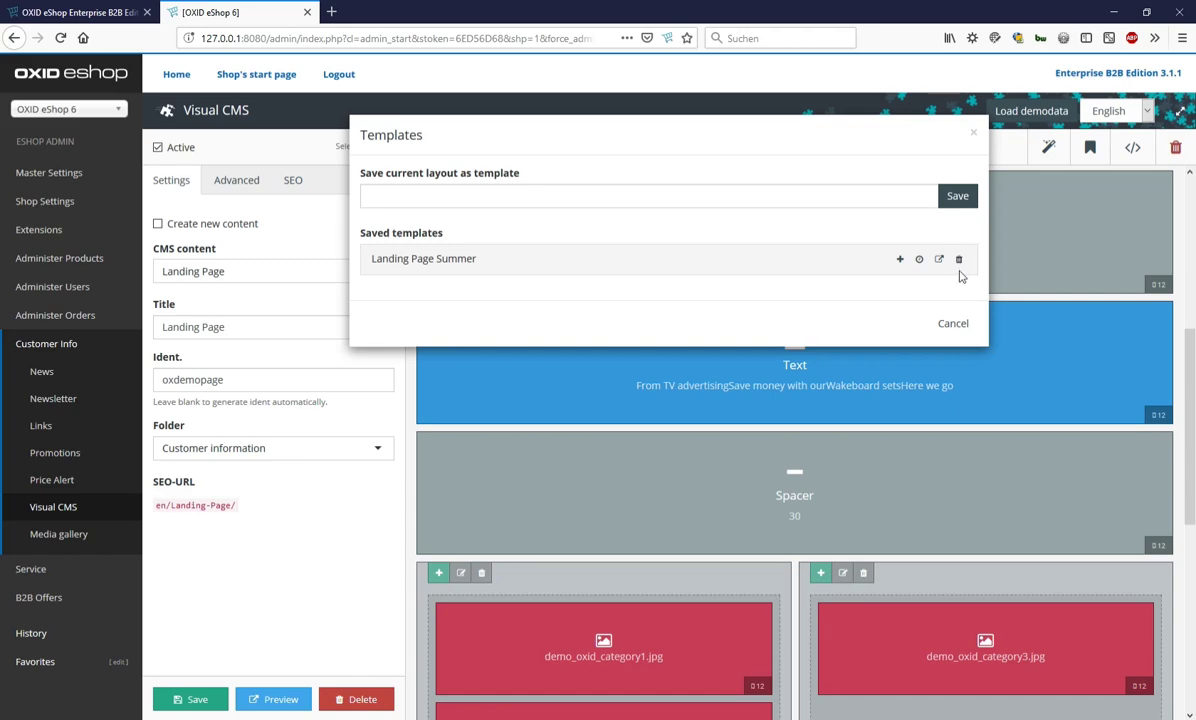
Start a blank Visual CMS page and apply the Landing Page Summer template (Carousel, Spacer, Action)
left_click(952, 324)
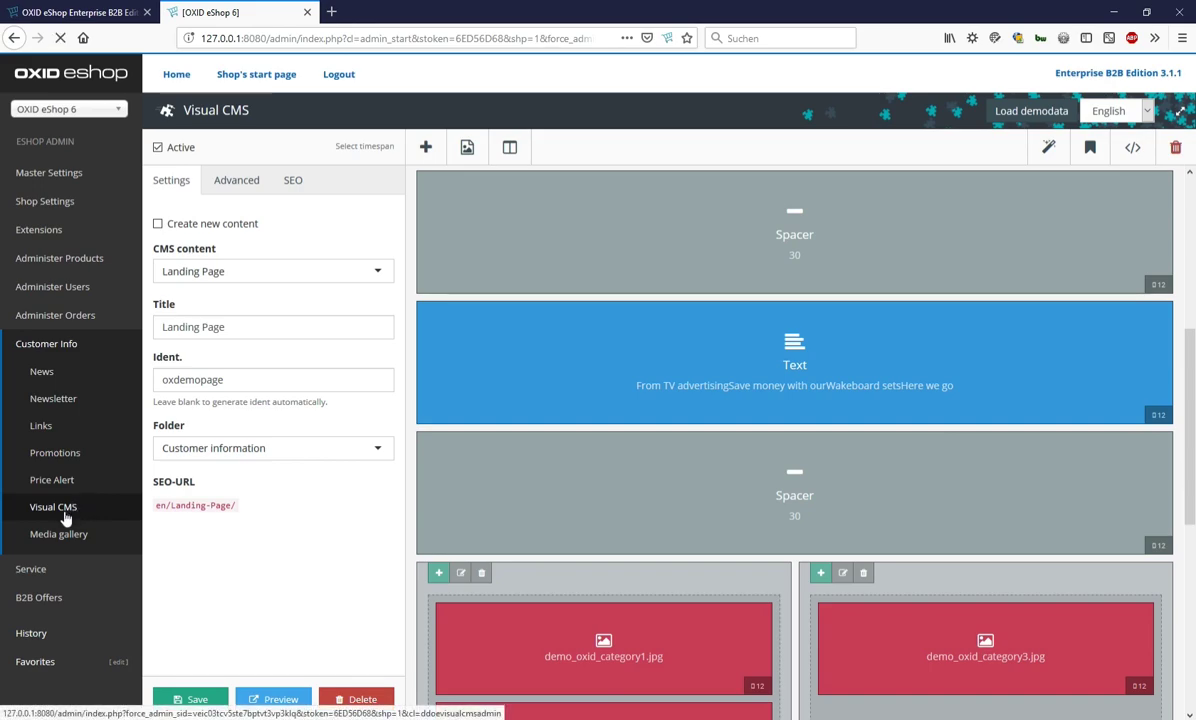
left_click(53, 507)
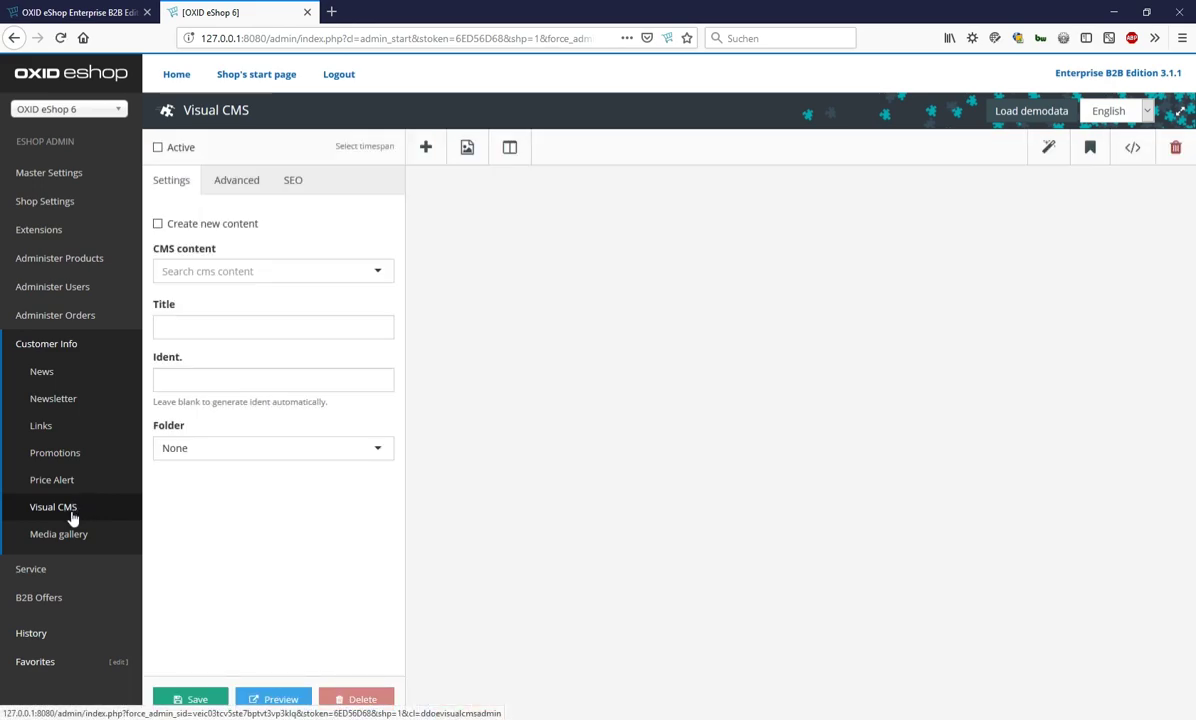
left_click(1090, 148)
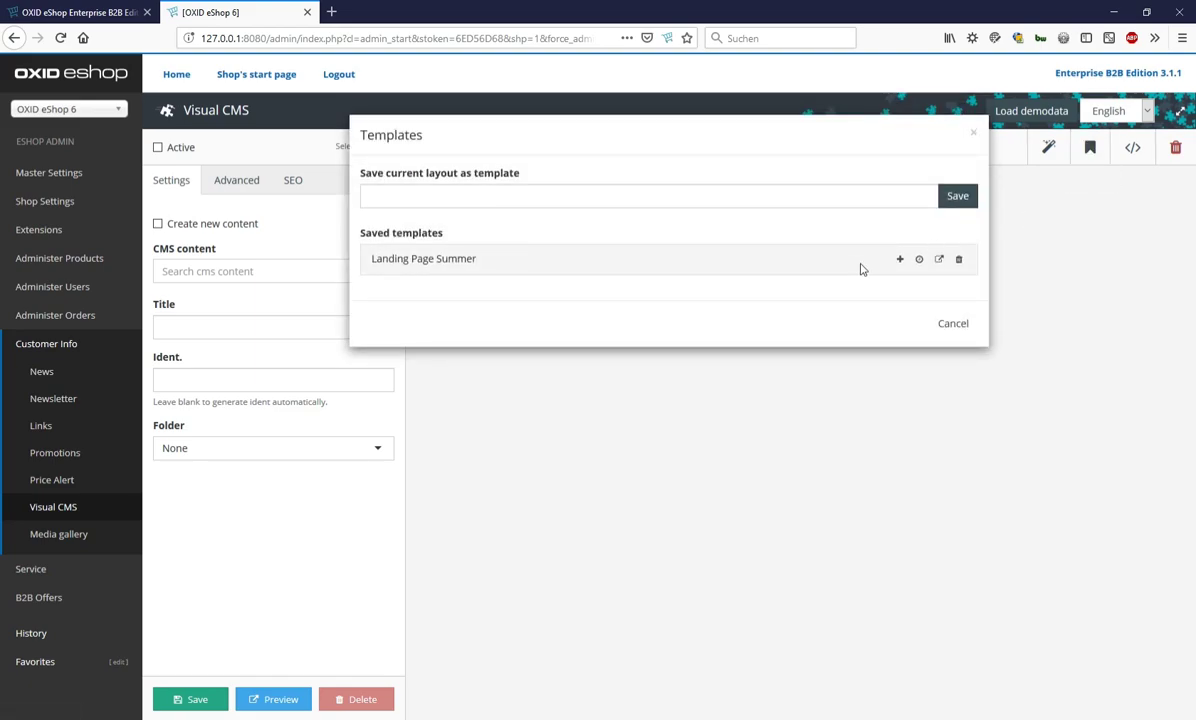
left_click(900, 262)
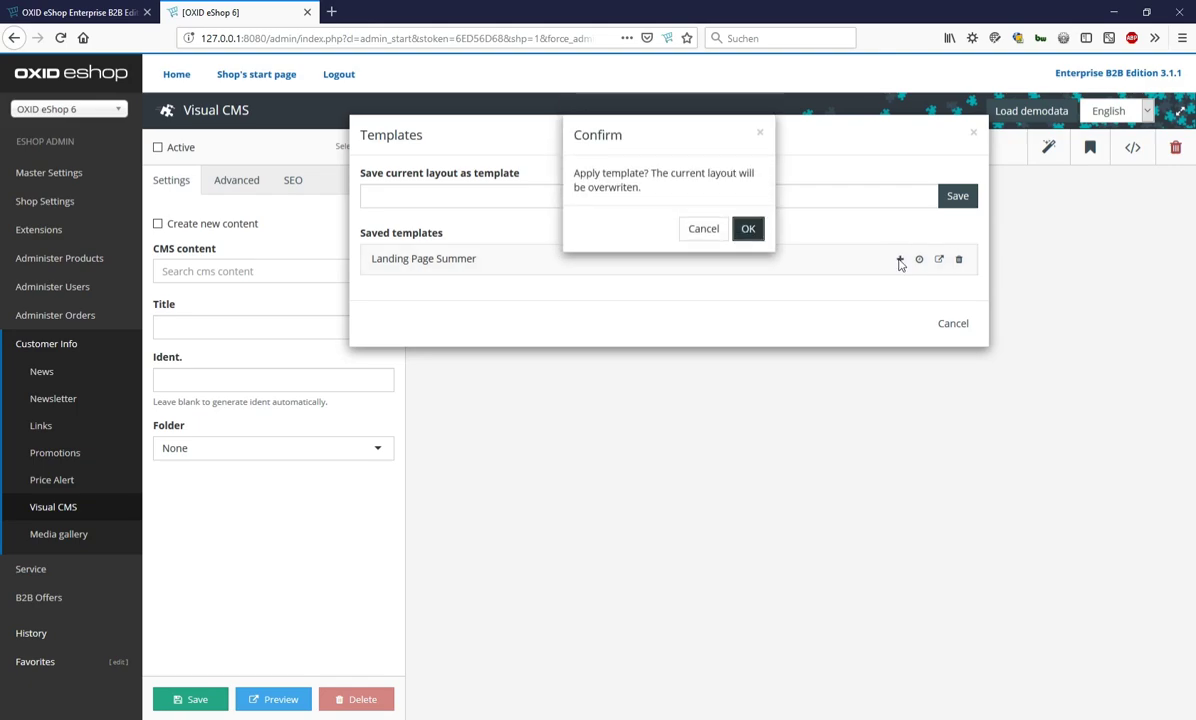
left_click(745, 230)
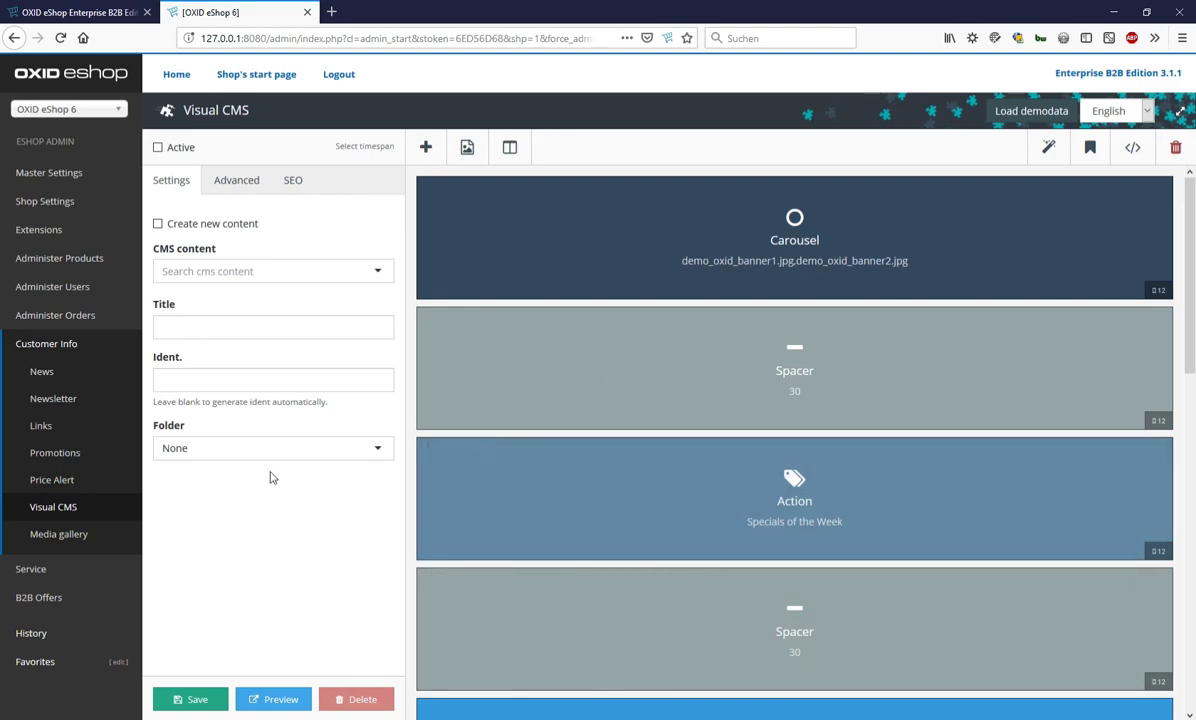
Load the Landing Page content (oxdemopage) and display its layout as [{veparse}] shortcode source
left_click(250, 277)
type("landing")
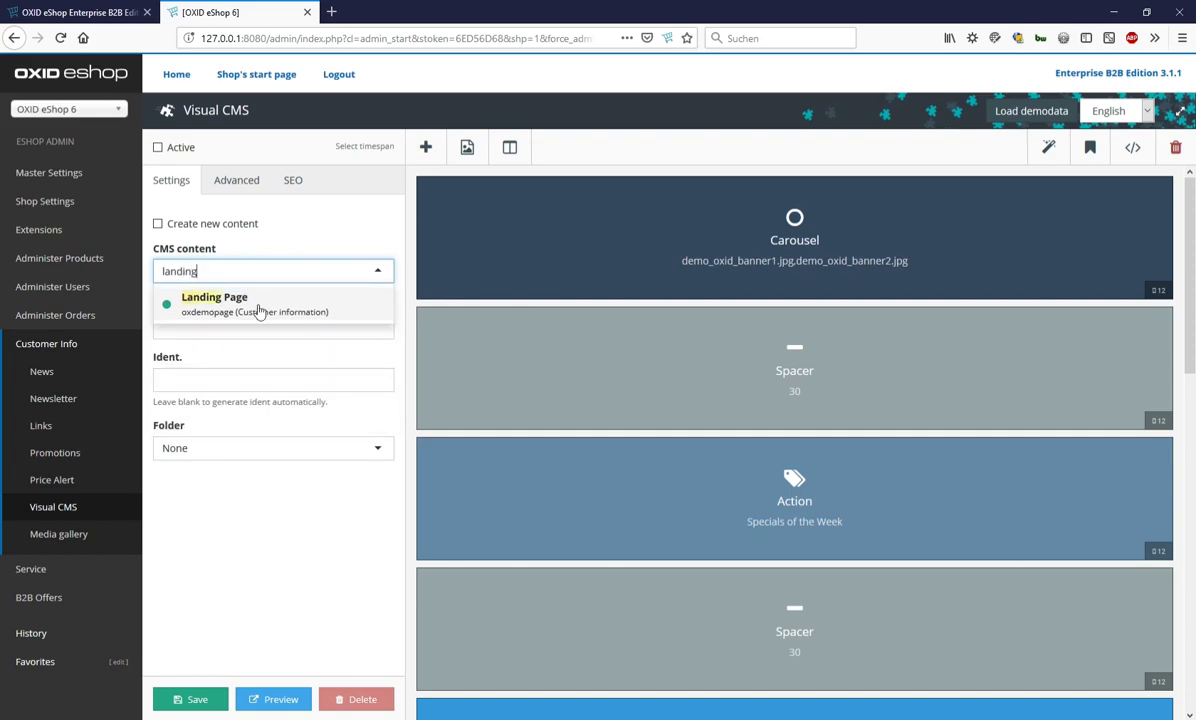
left_click(240, 300)
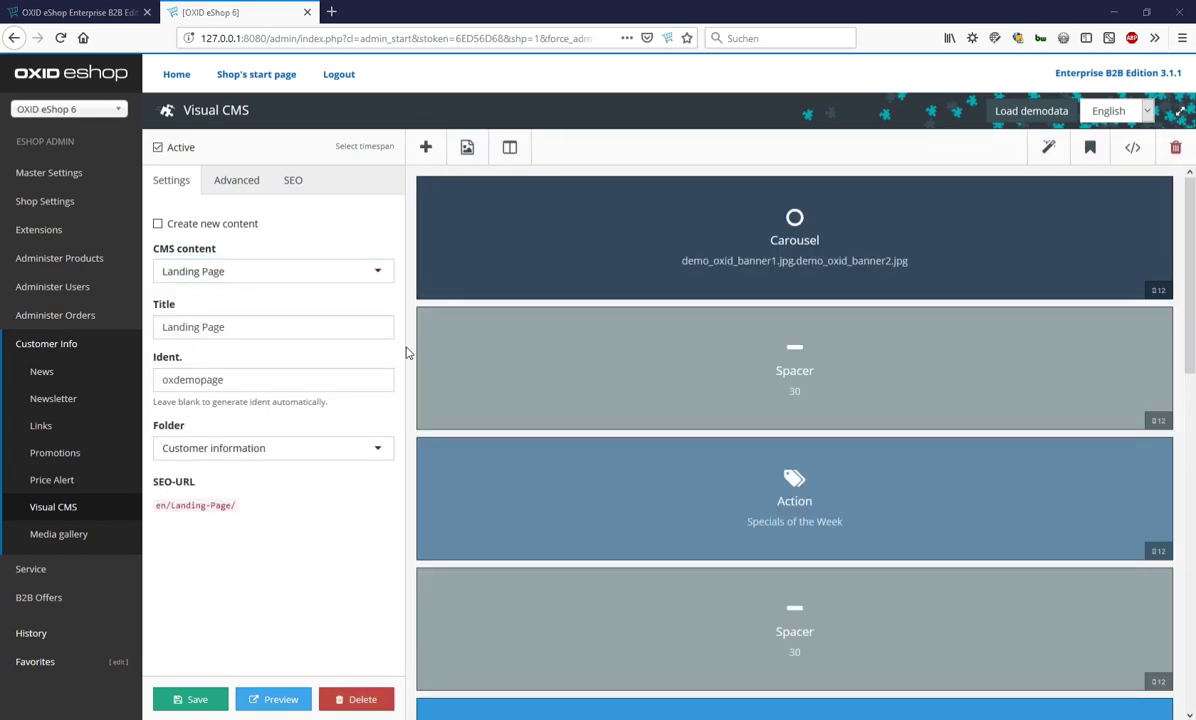
left_click(1132, 150)
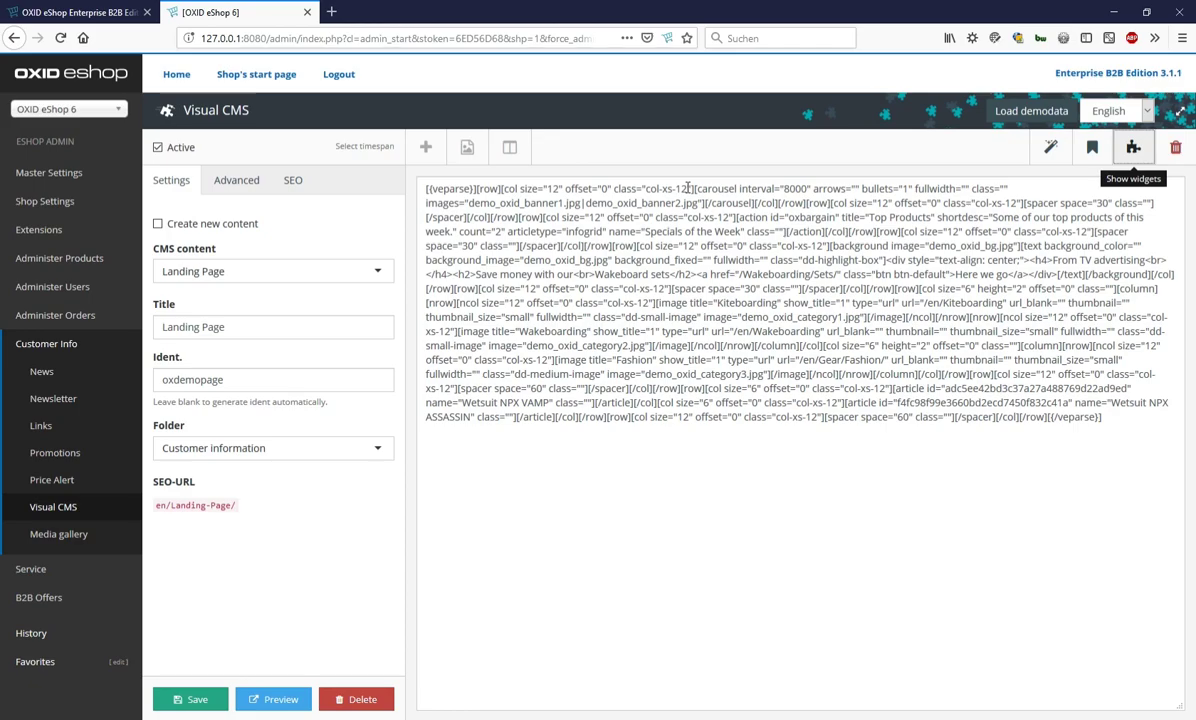
Look at the Custom CSS and Advanced page options, focusing the global CSS class field
left_click(1051, 150)
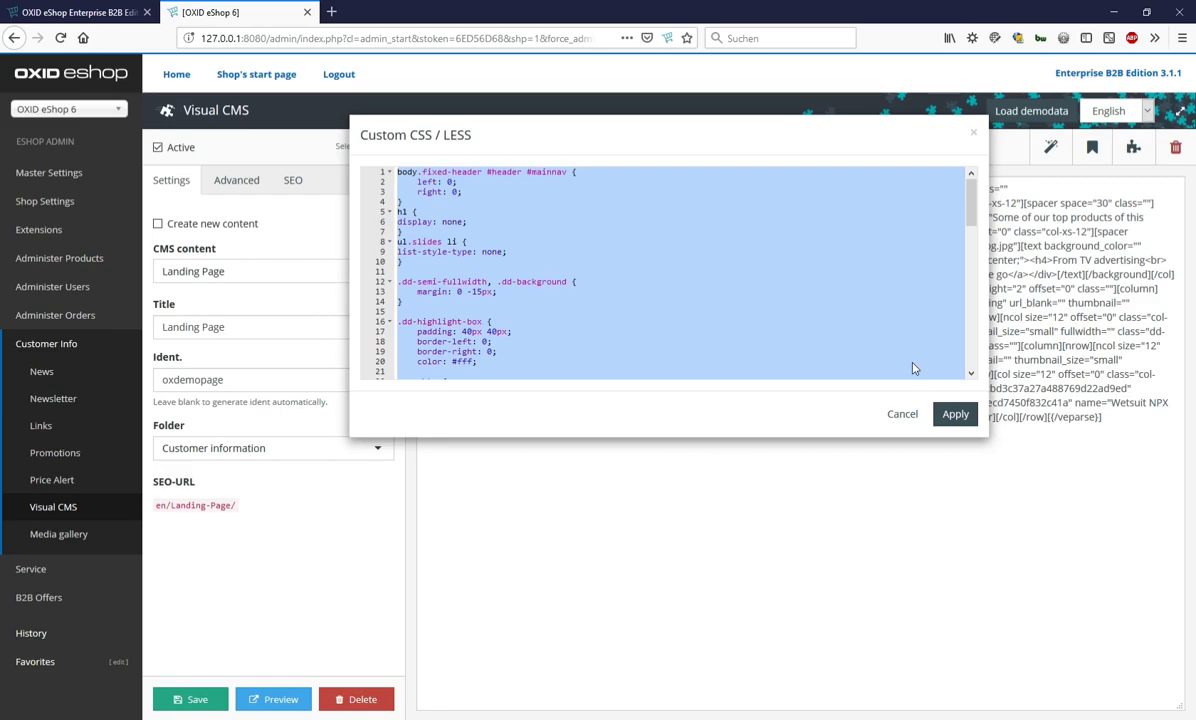
left_click(902, 414)
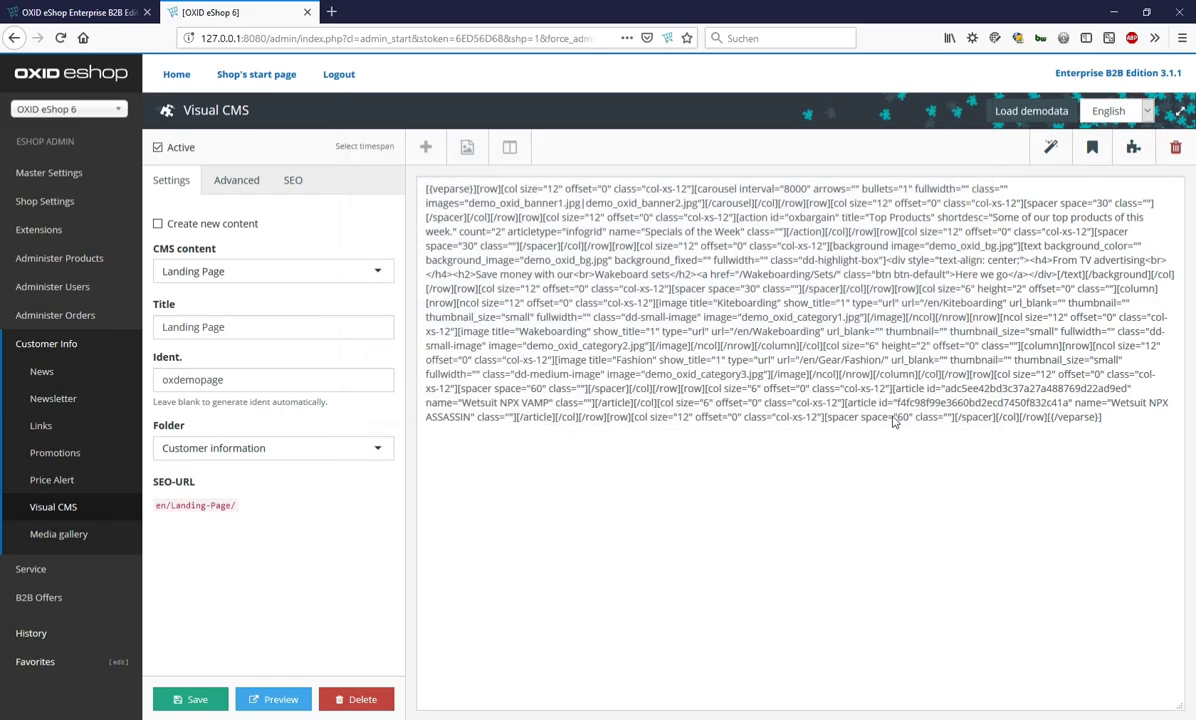
left_click(234, 182)
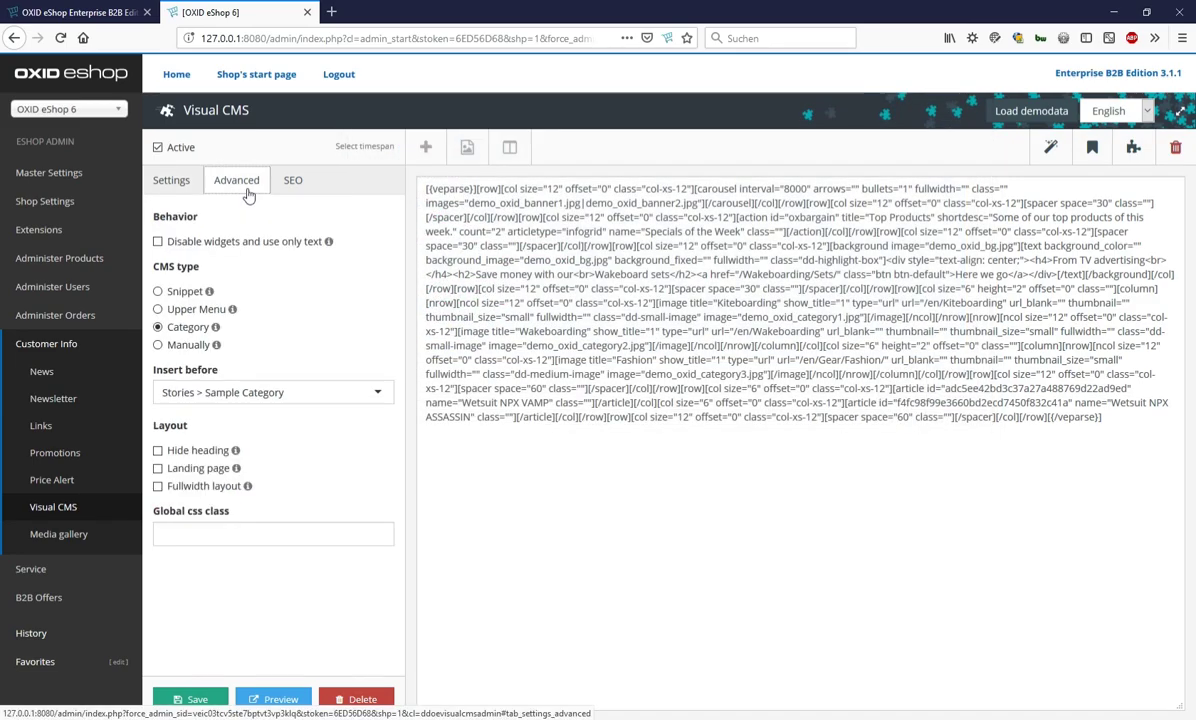
left_click(190, 534)
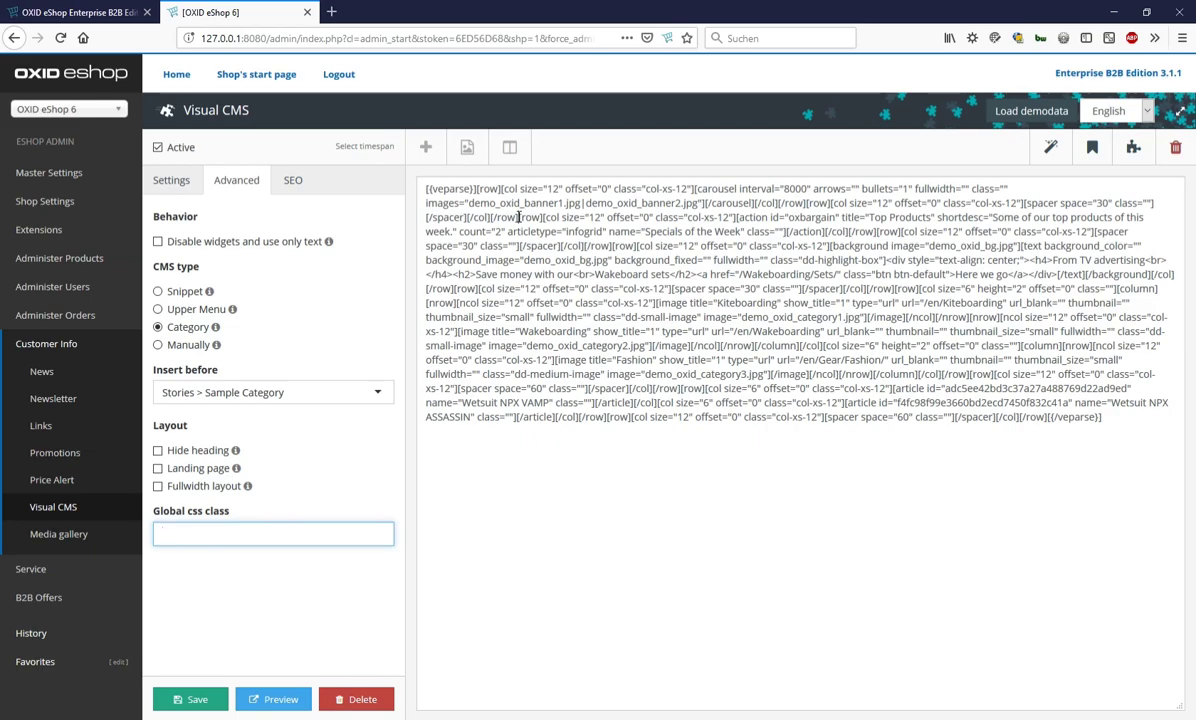
Copy the Top Products action-and-spacer row in the source and paste it in repeatedly
left_click_drag(519, 217, 610, 245)
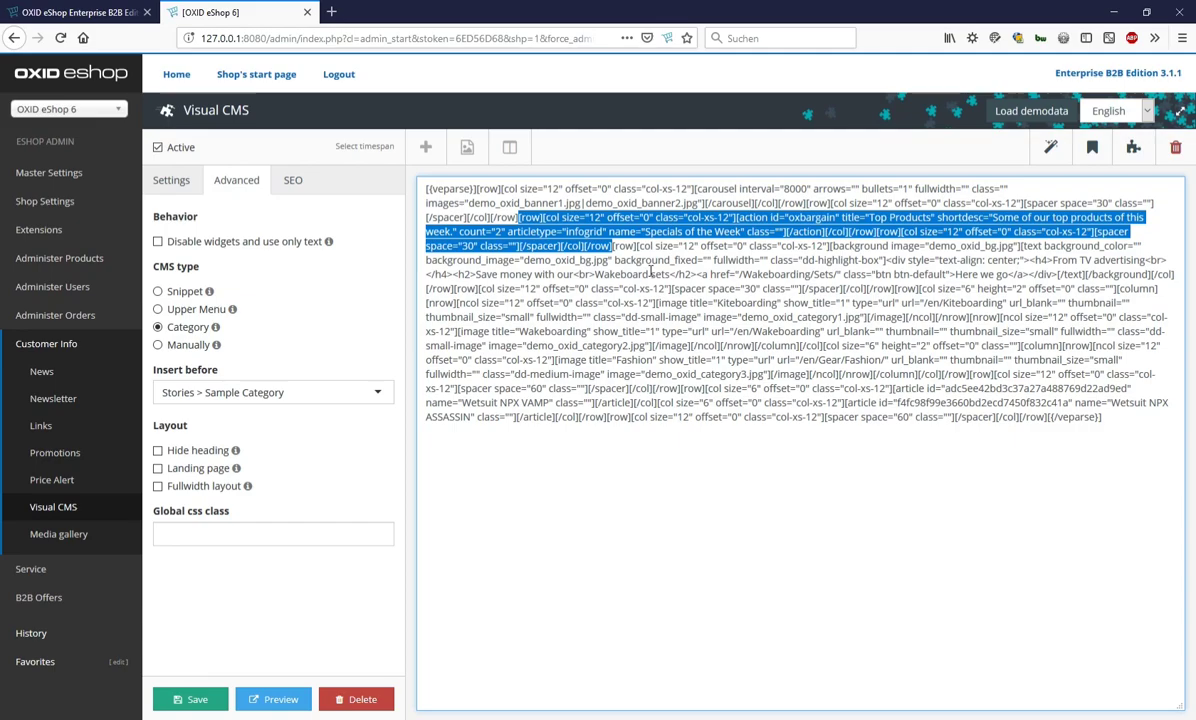
key("ctrl+c")
key("ctrl+v")
key("ctrl+v")
key("ctrl+v")
key("ctrl+v")
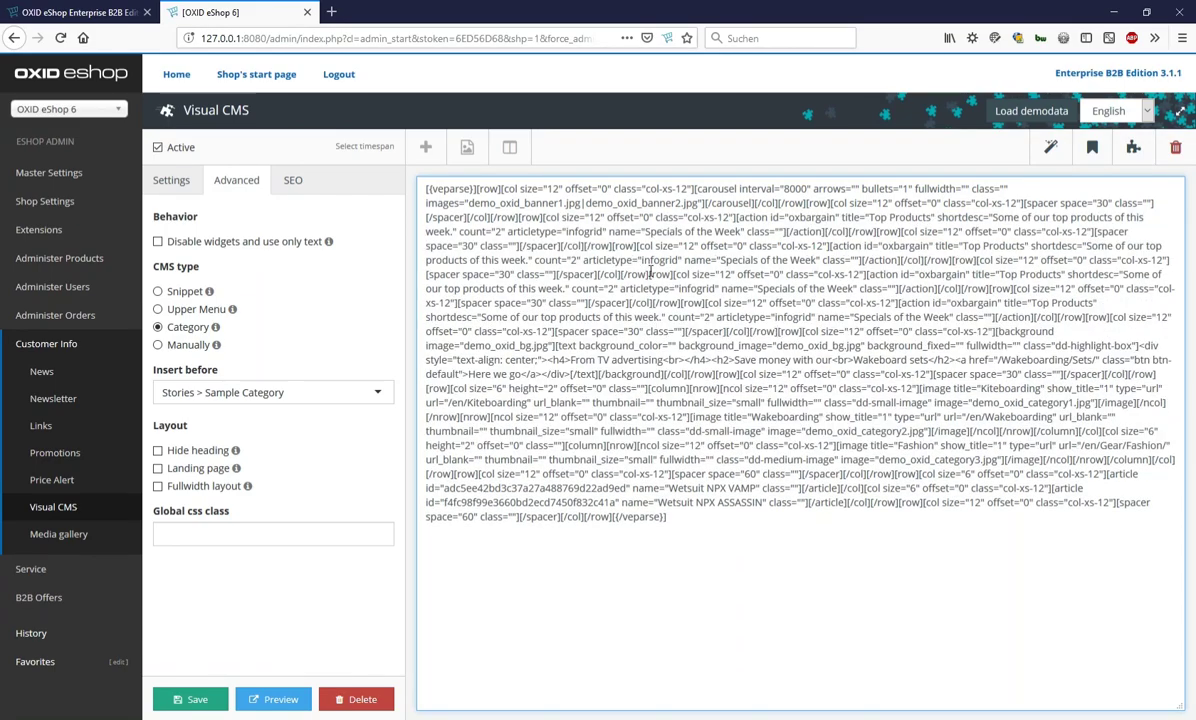
key("ctrl+v")
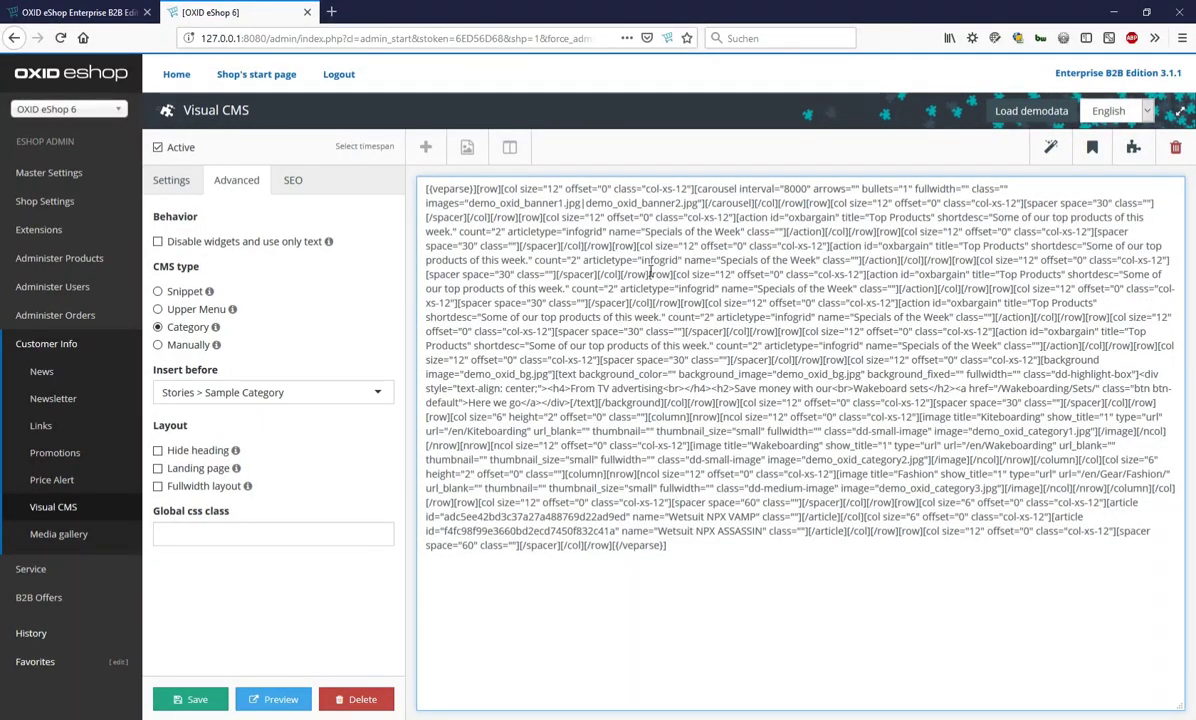
Return to widget view and remove all widgets from the Landing Page layout, confirming with OK
left_click(1133, 150)
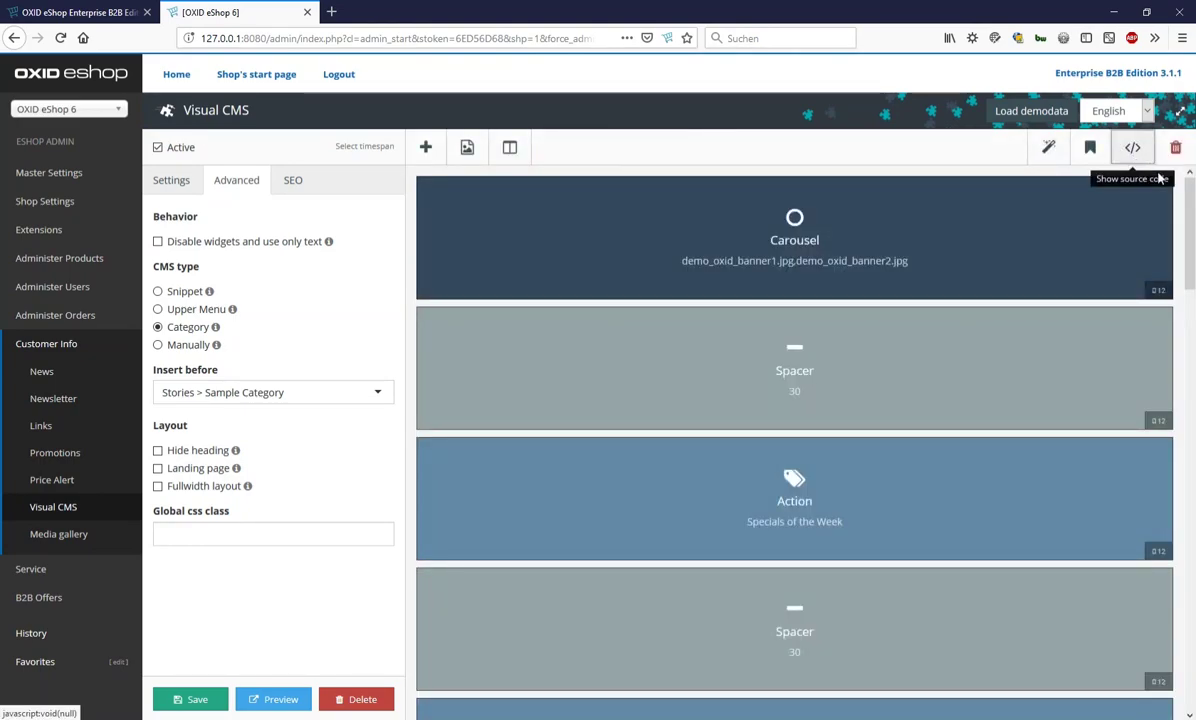
mouse_move(1191, 193)
left_mouse_down()
mouse_move(1170, 281)
mouse_move(1176, 193)
left_mouse_up()
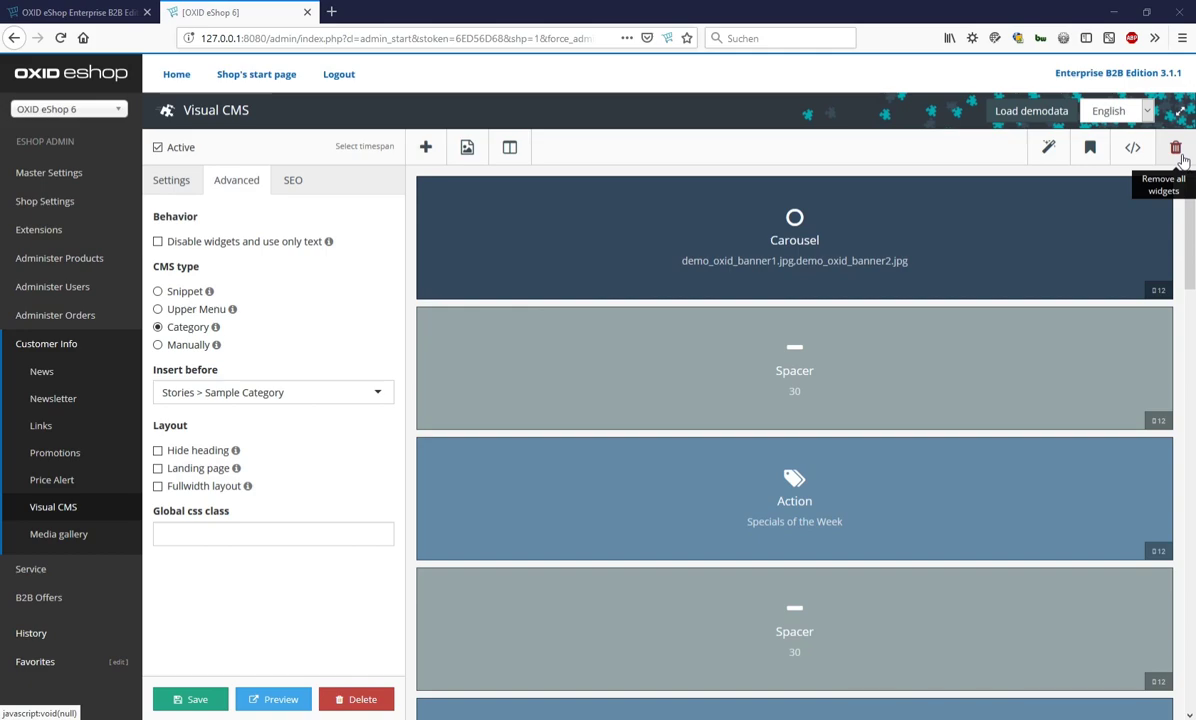
left_click(1178, 152)
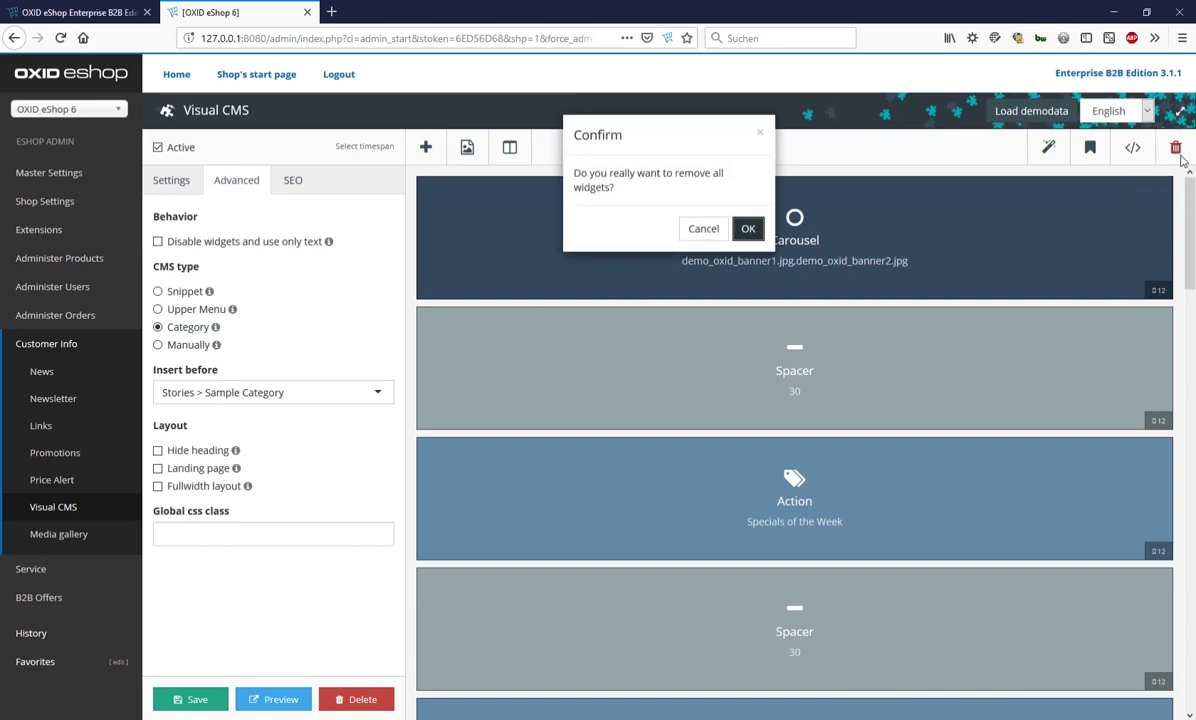
left_click(746, 228)
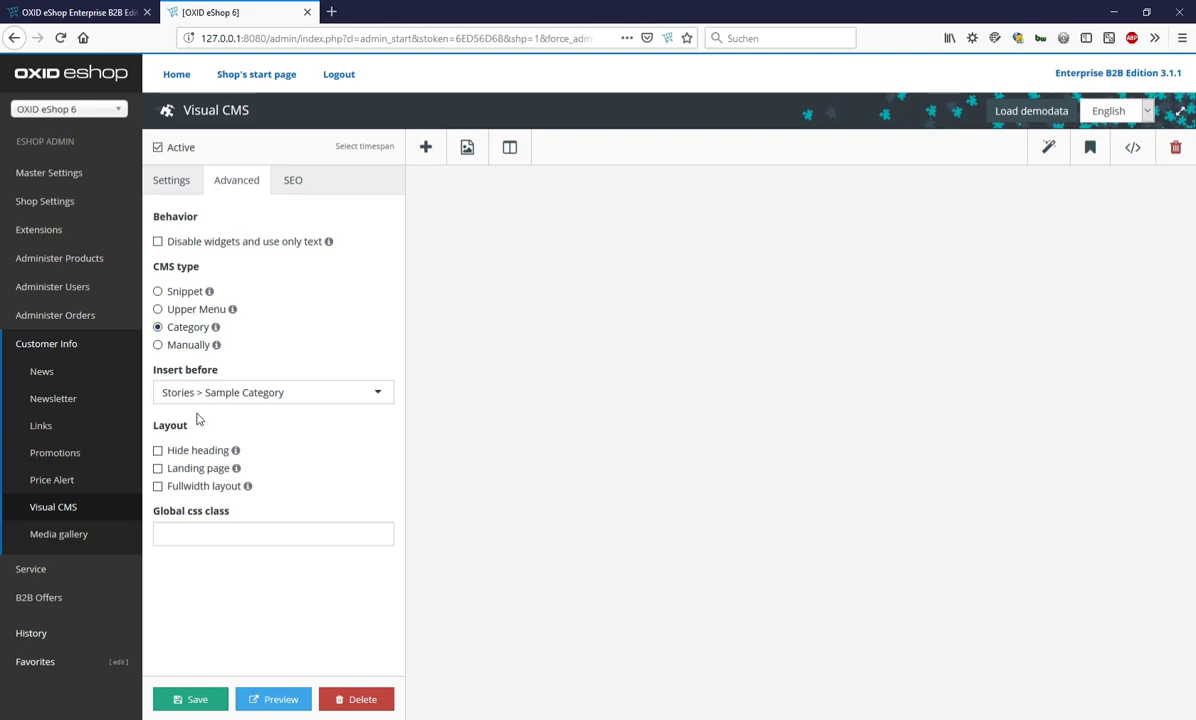
Reload Visual CMS and load the Landing Page content by searching 'landing'
left_click(184, 186)
key("ctrl+f")
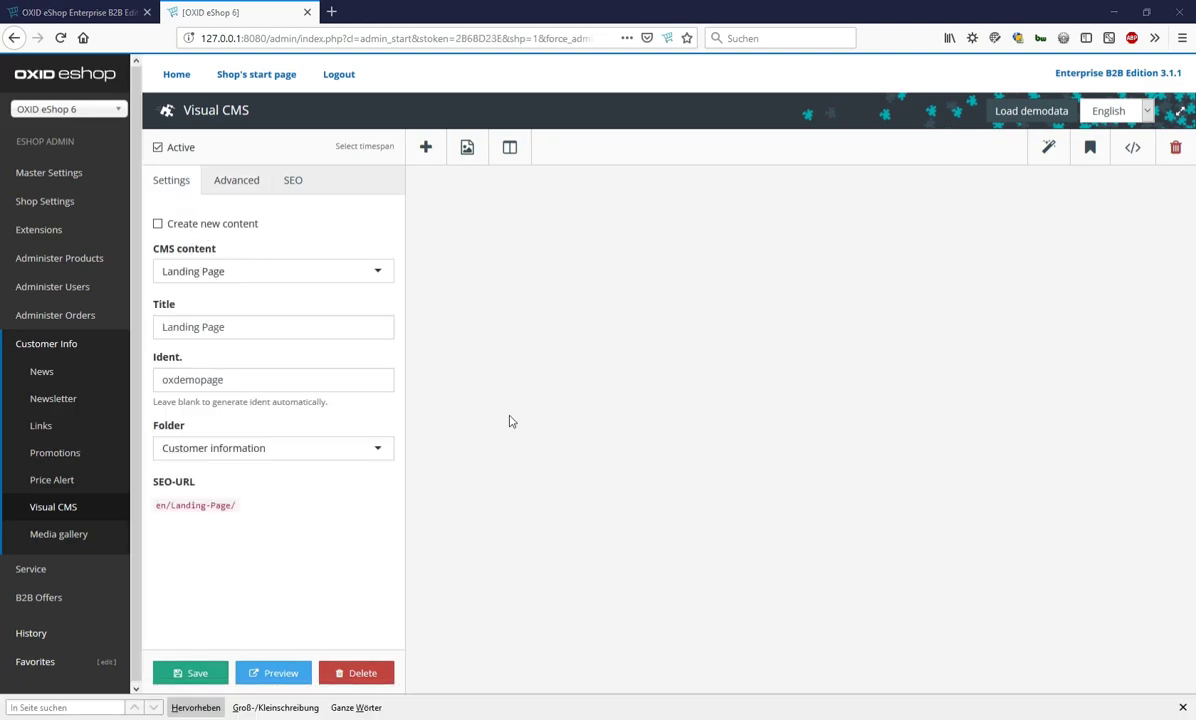
left_click(78, 512)
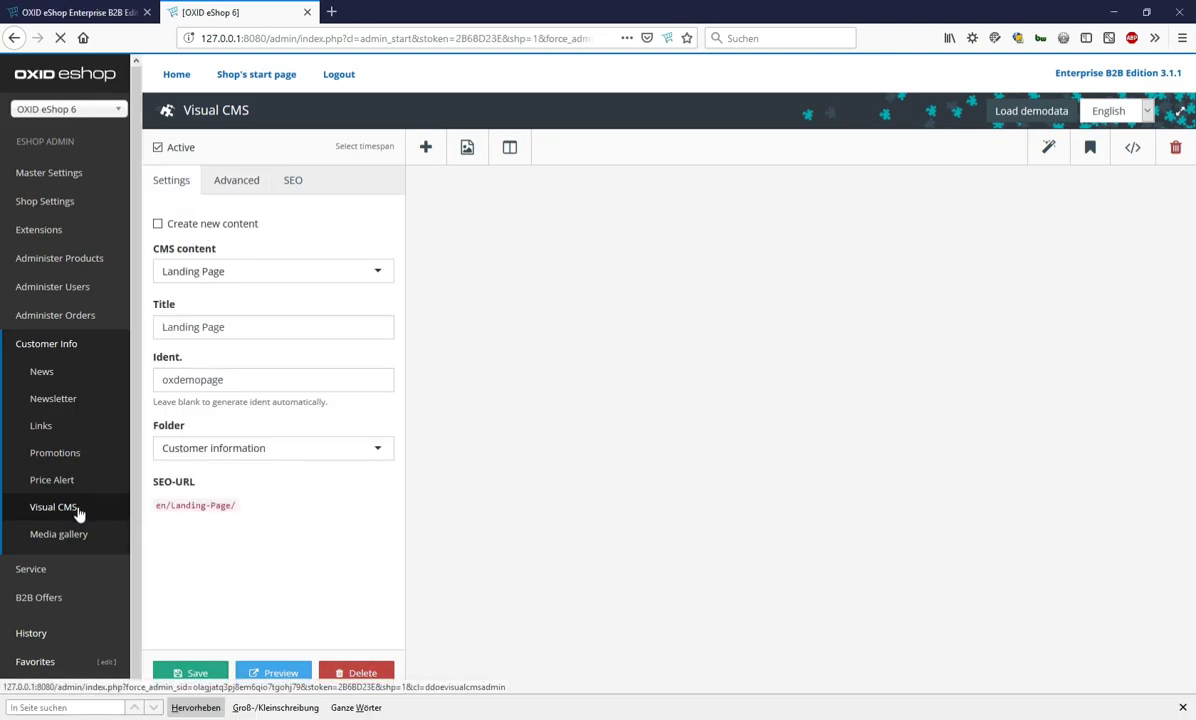
left_click(238, 275)
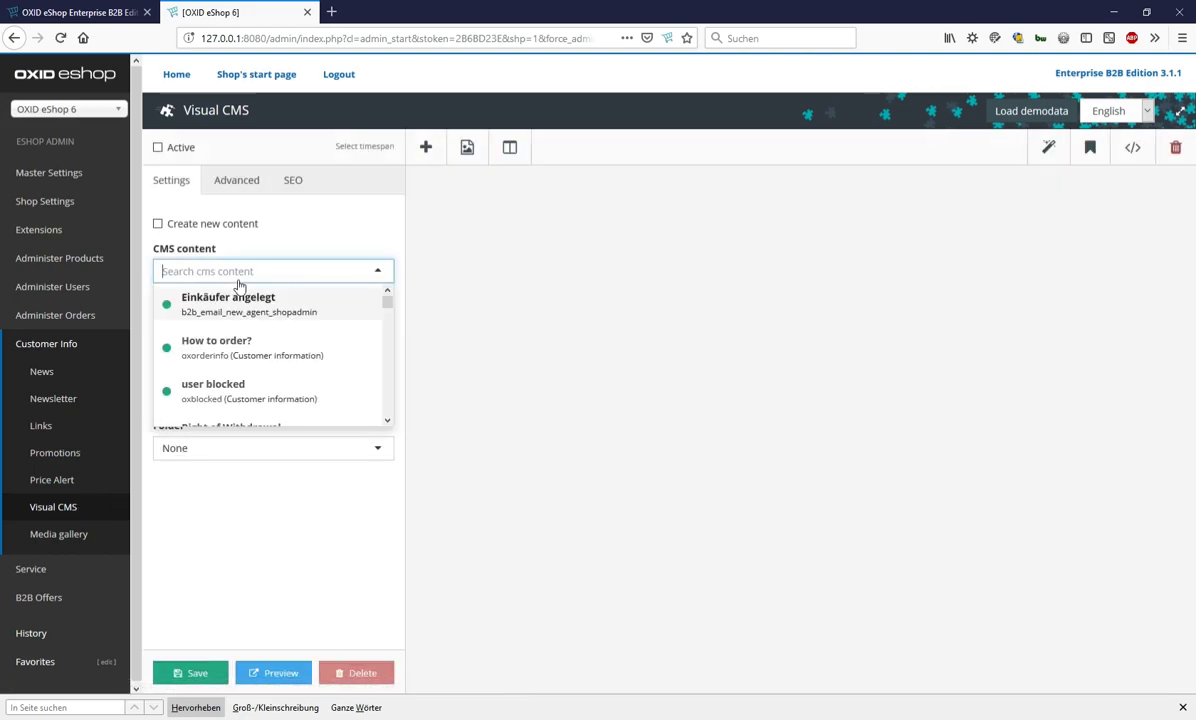
type("landing")
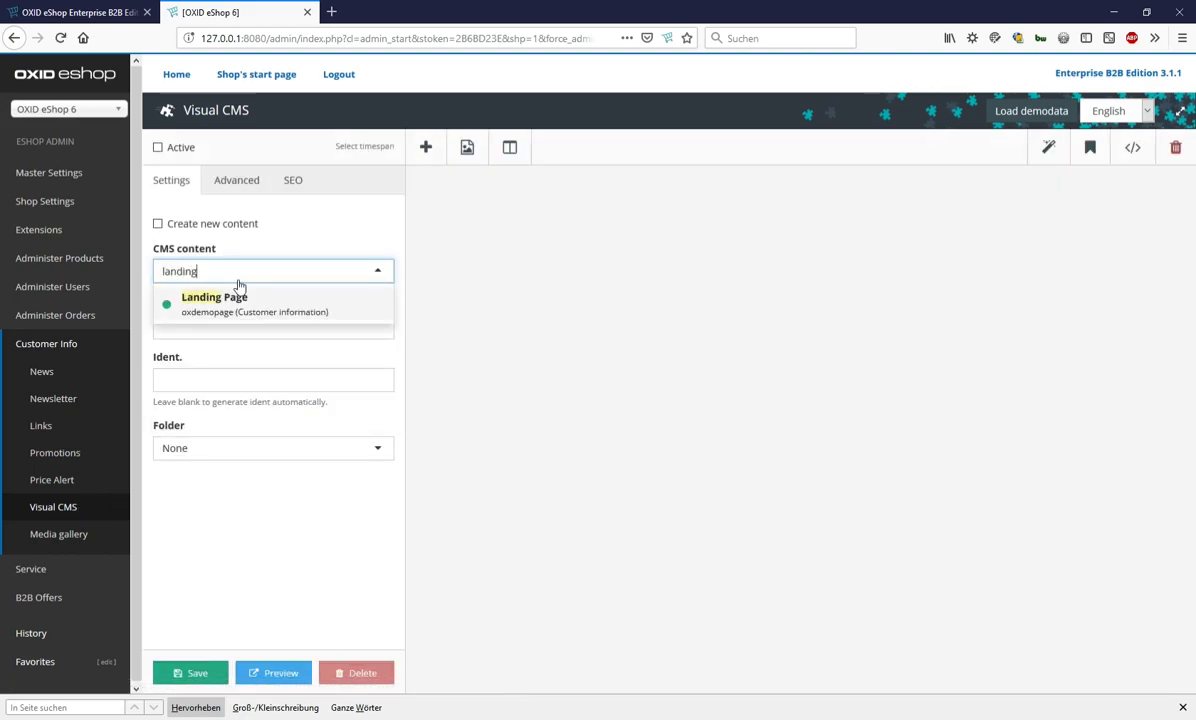
left_click(239, 298)
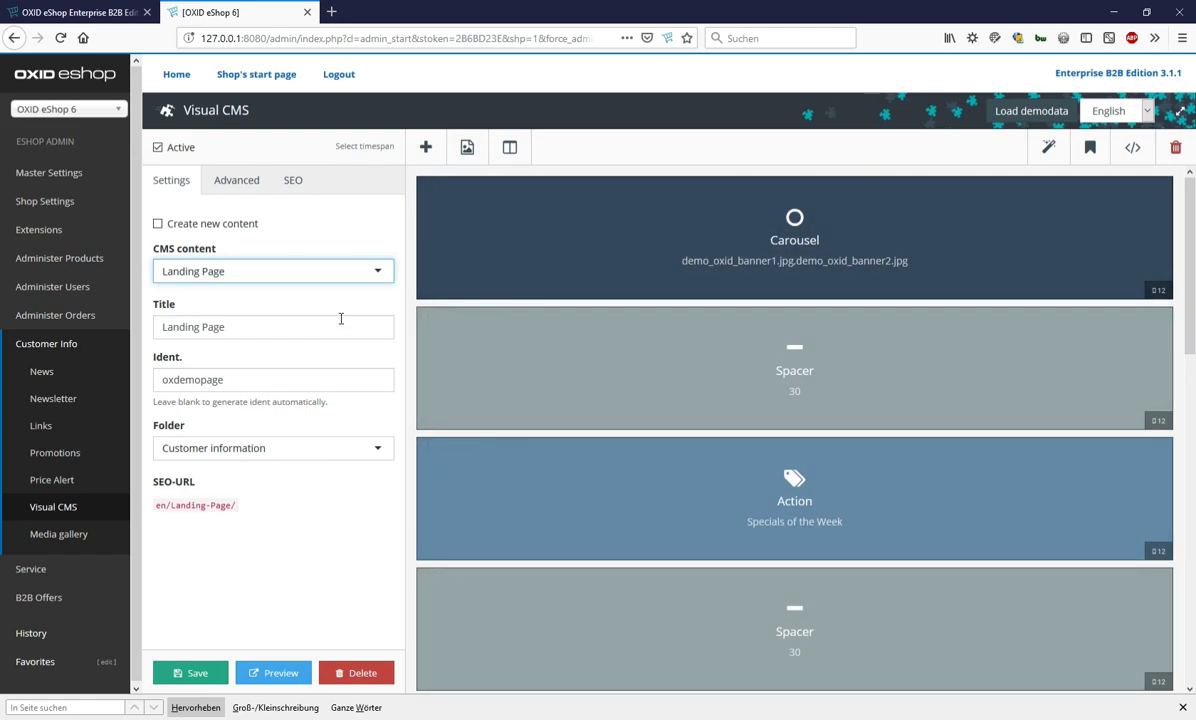
Set the Landing Page's CMS type to Snippet and save it
left_click(251, 181)
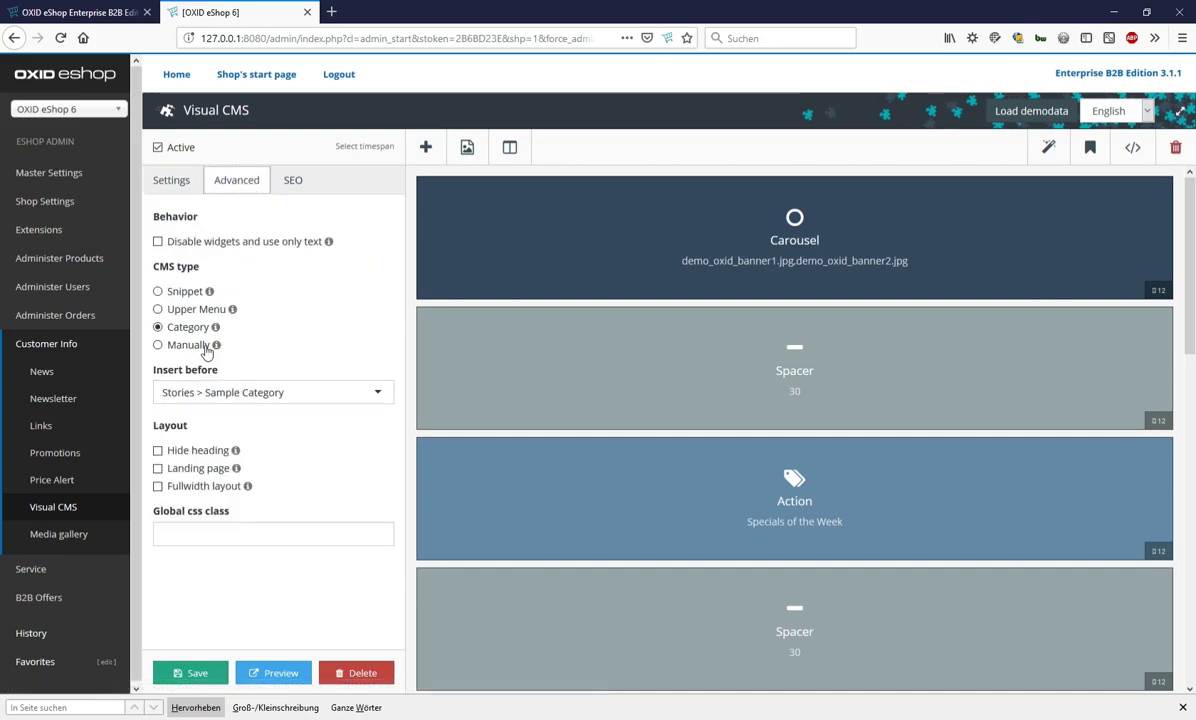
left_click(176, 290)
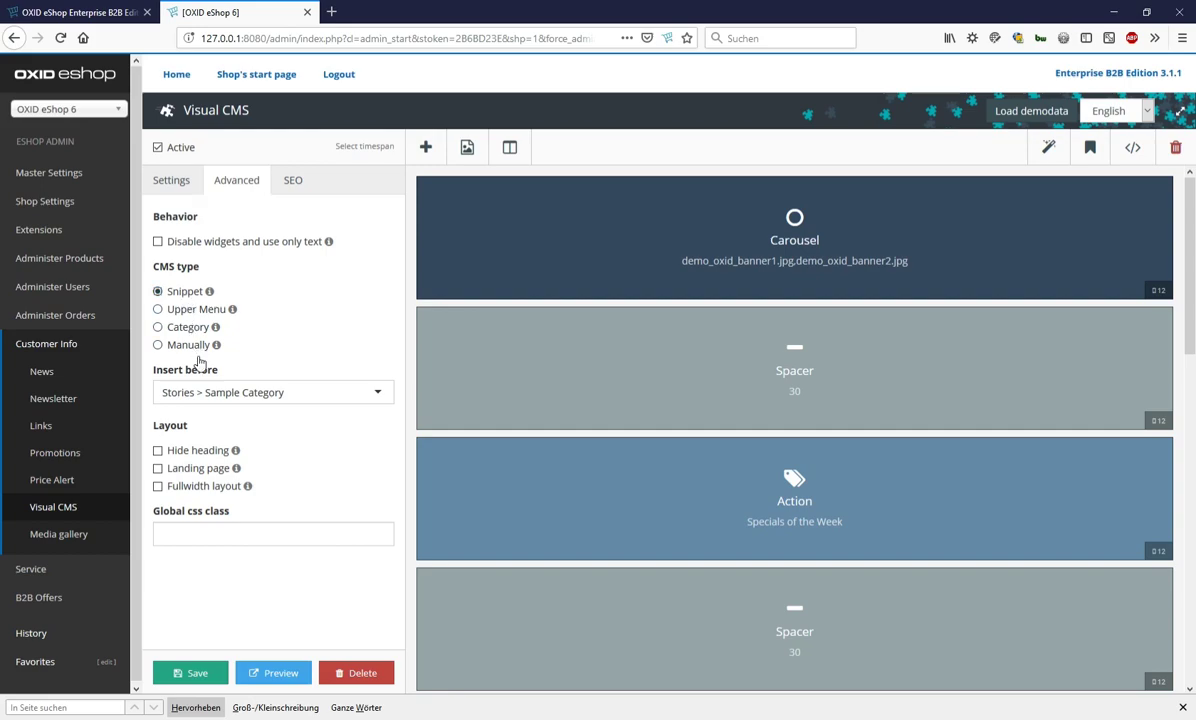
left_click(196, 672)
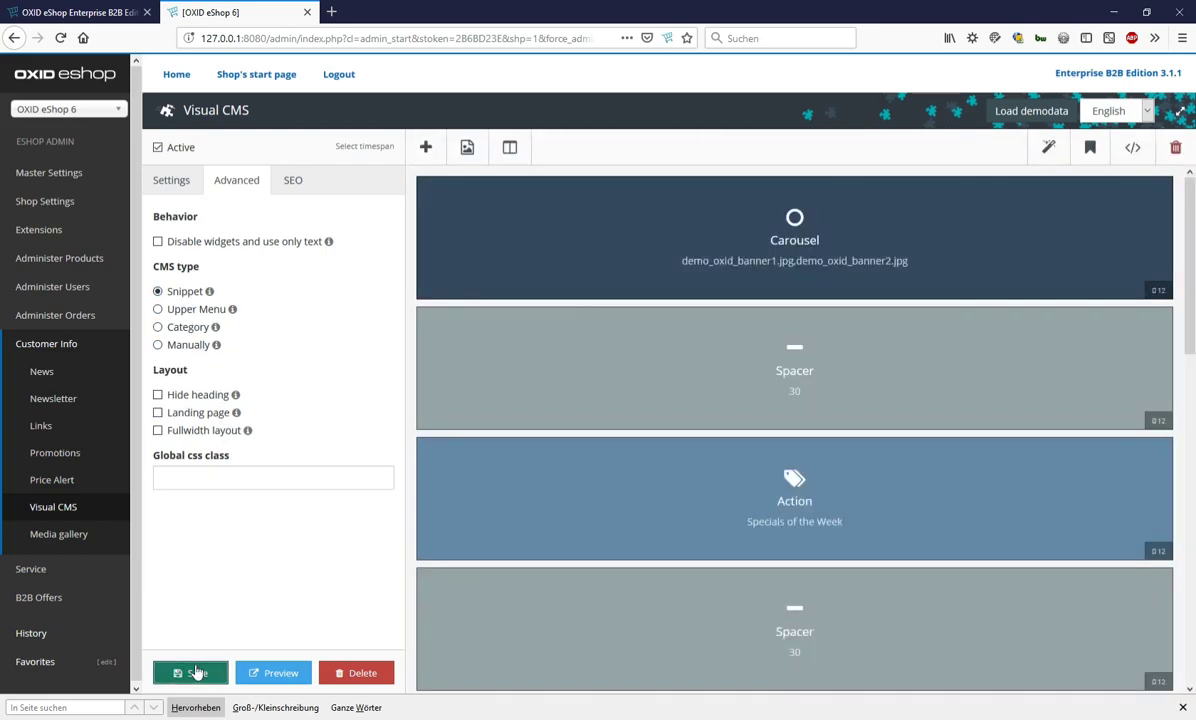
left_click(179, 187)
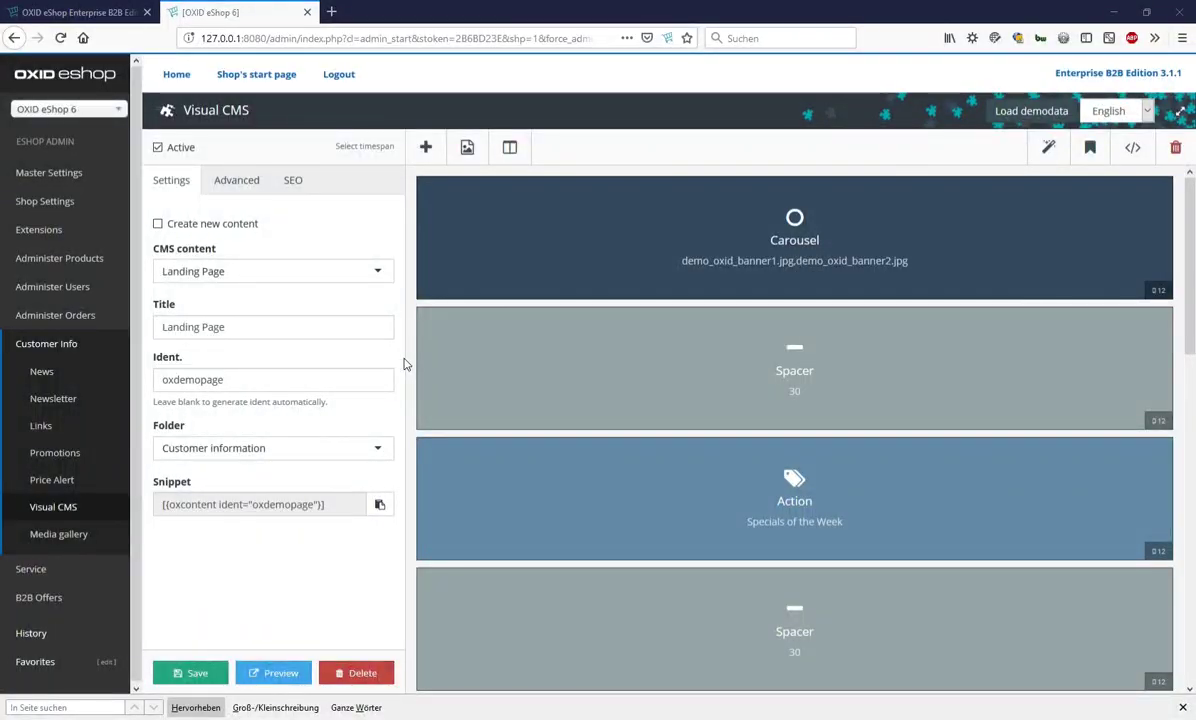
Copy the Landing Page embed snippet and start a new content in Visual CMS
left_click(380, 505)
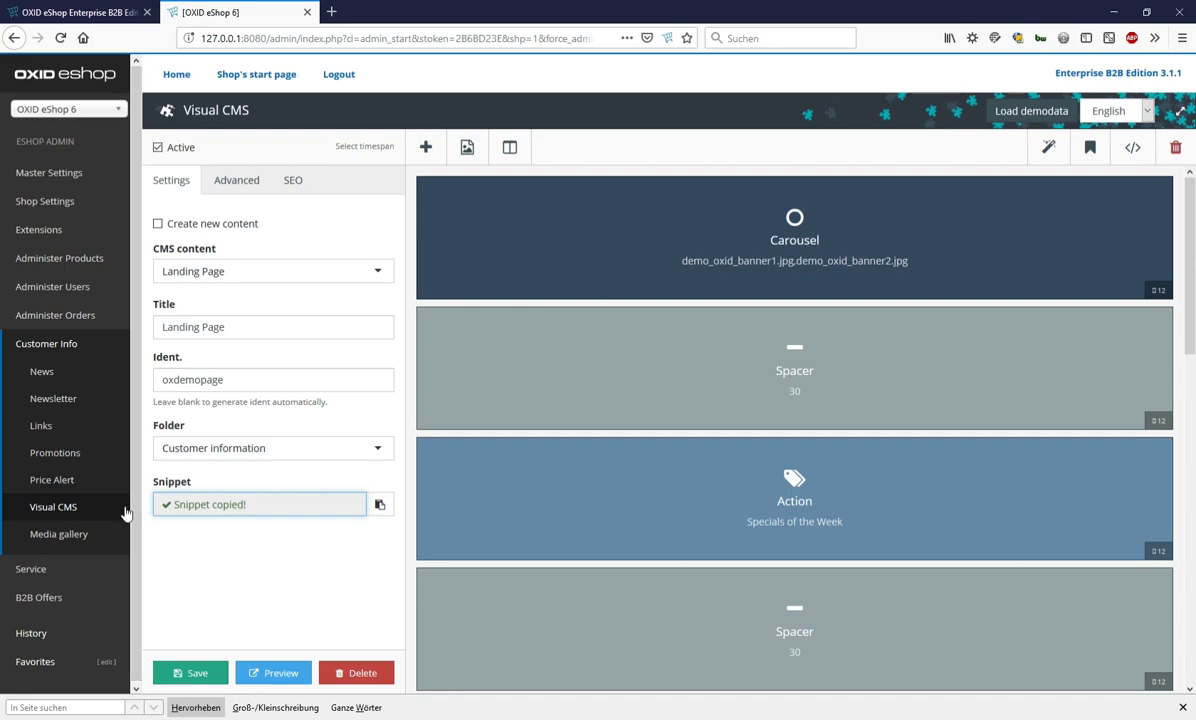
left_click(88, 514)
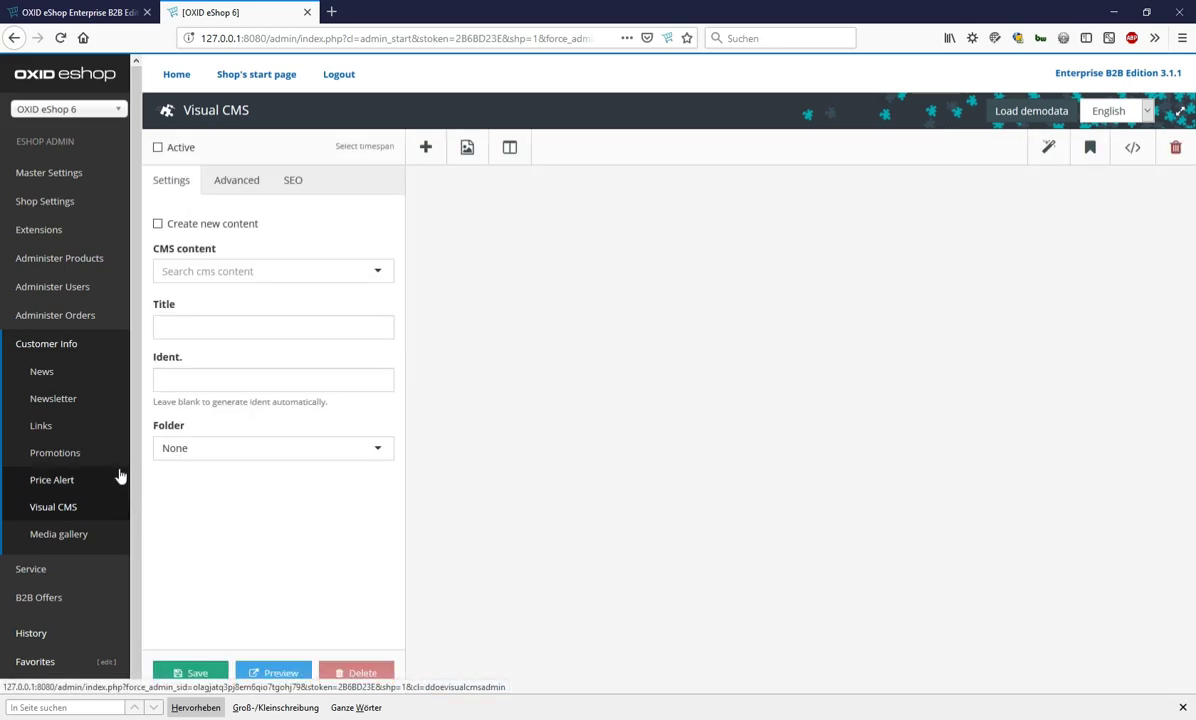
left_click(158, 226)
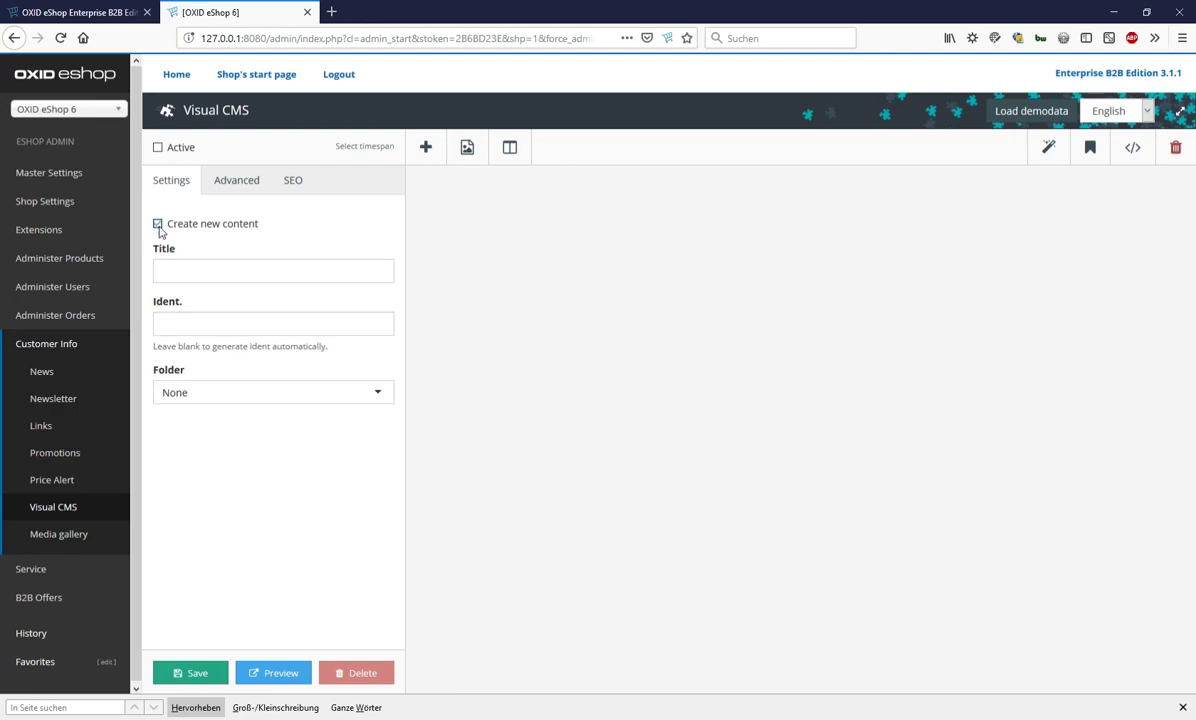
Create and save an active content page titled Demo with ident demo
left_click(185, 268)
type("D")
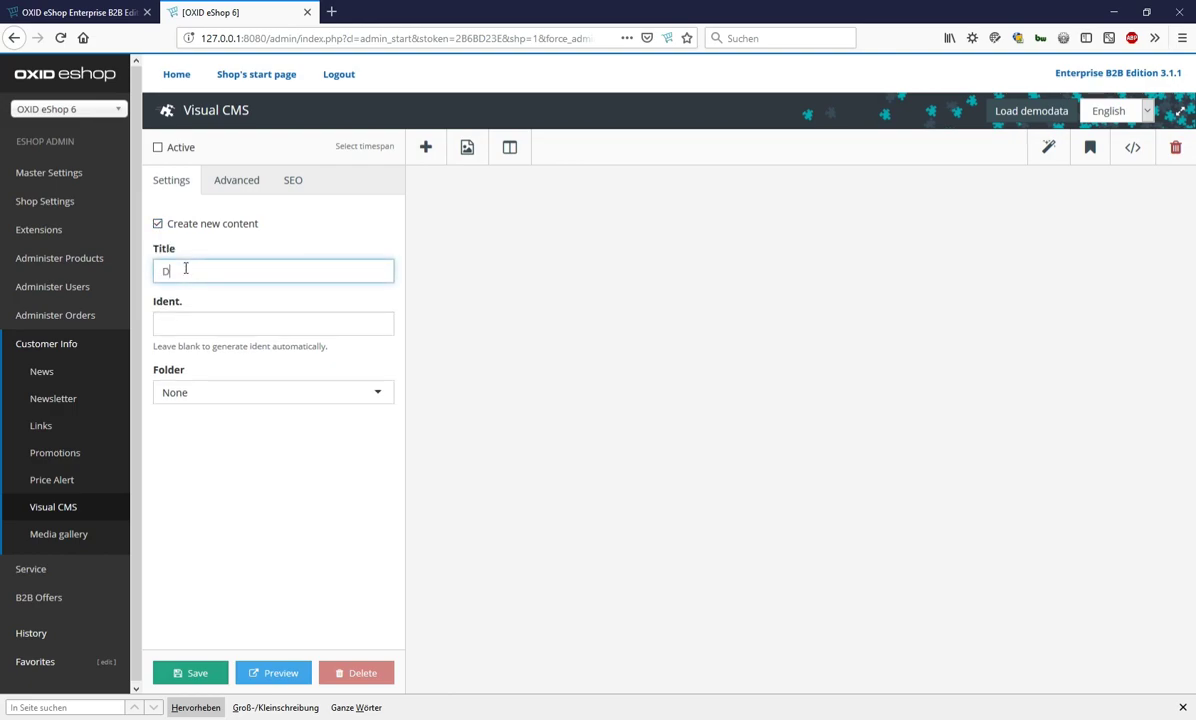
type("emo")
key("Tab")
type("demo")
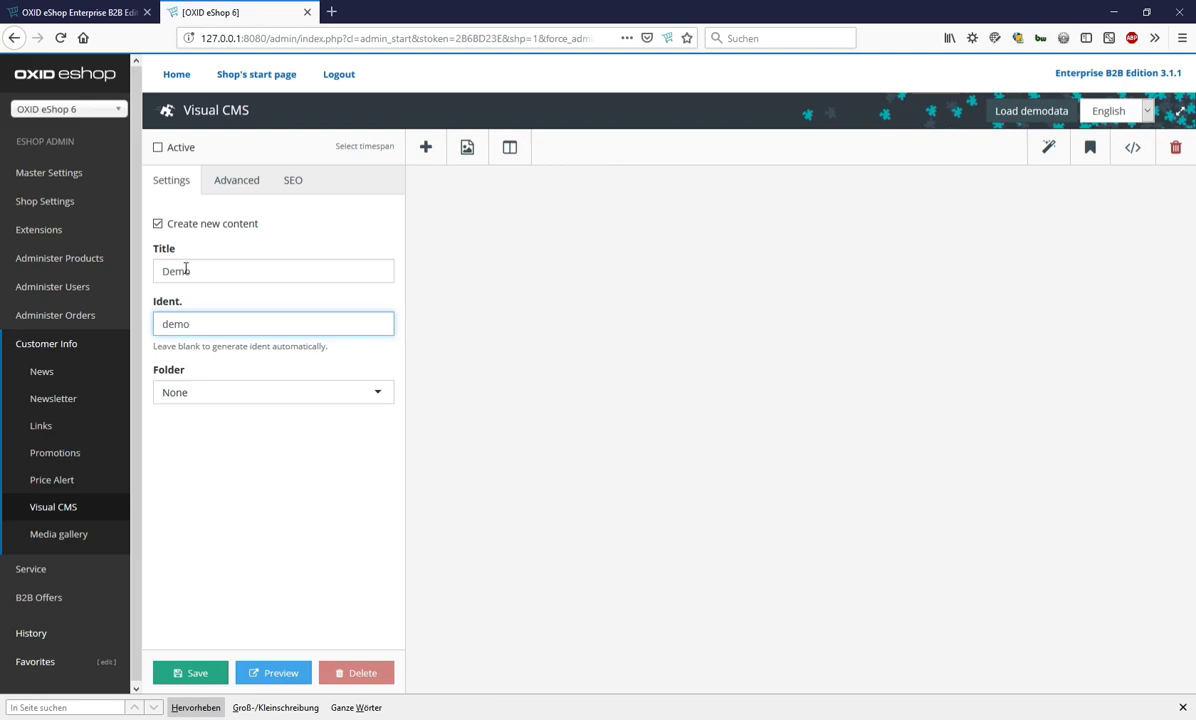
left_click(157, 147)
left_click(180, 675)
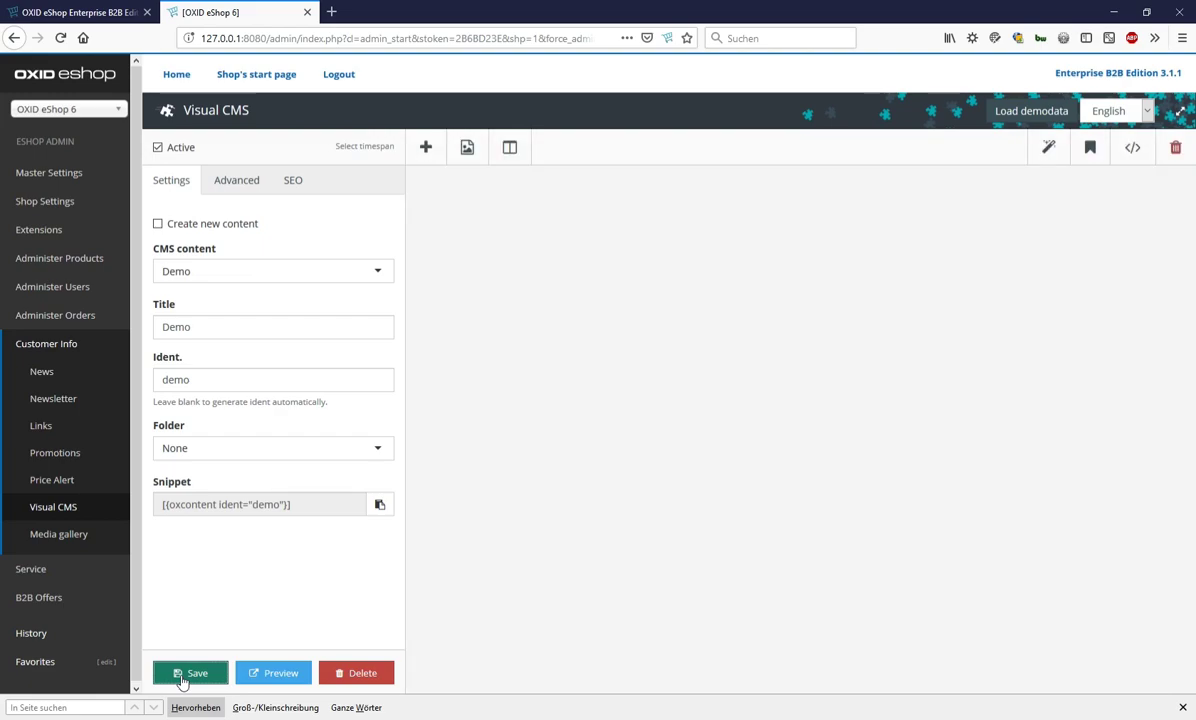
Add a Text widget holding the pasted [{oxcontent ident="oxdemopage"}] snippet, stretched to full width
left_click(436, 165)
left_click(946, 314)
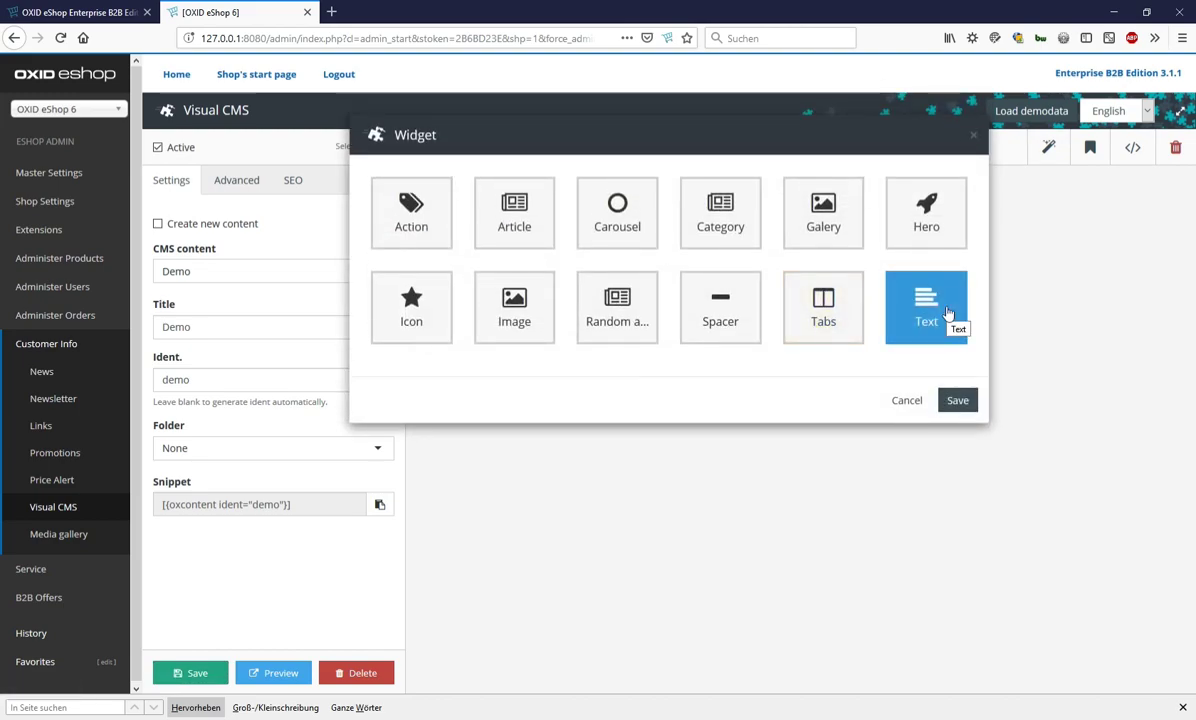
left_click(946, 314)
left_click(673, 301)
key("ctrl+v")
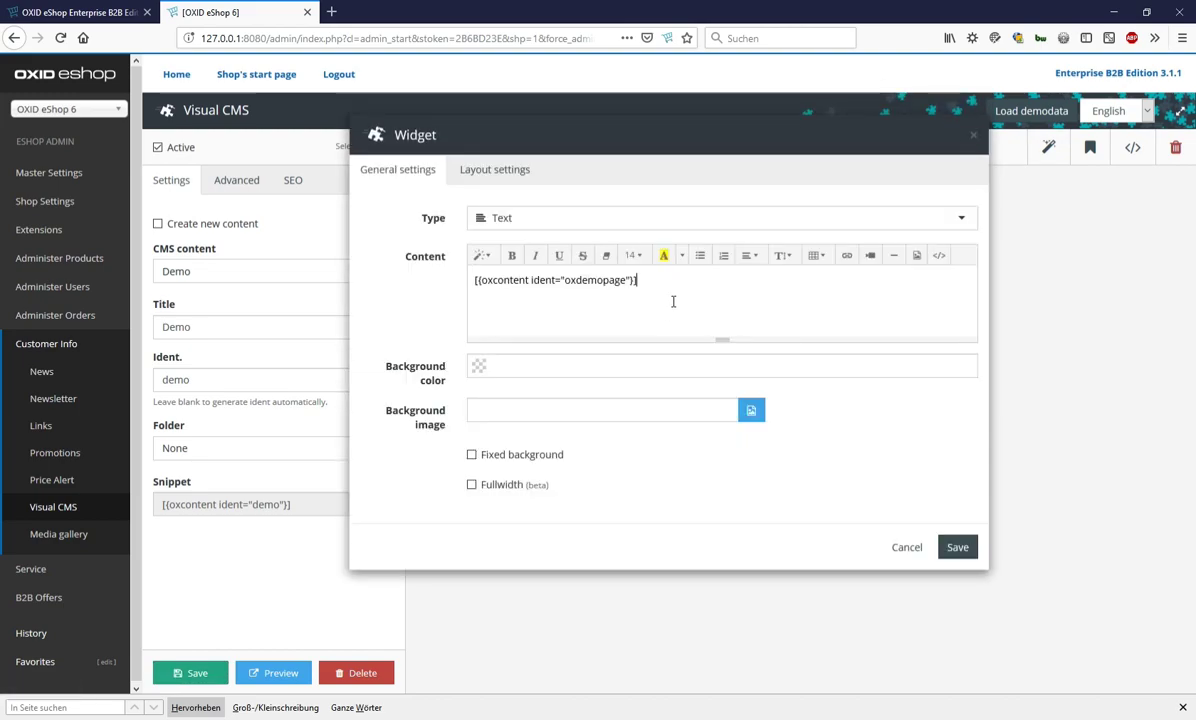
left_click(956, 547)
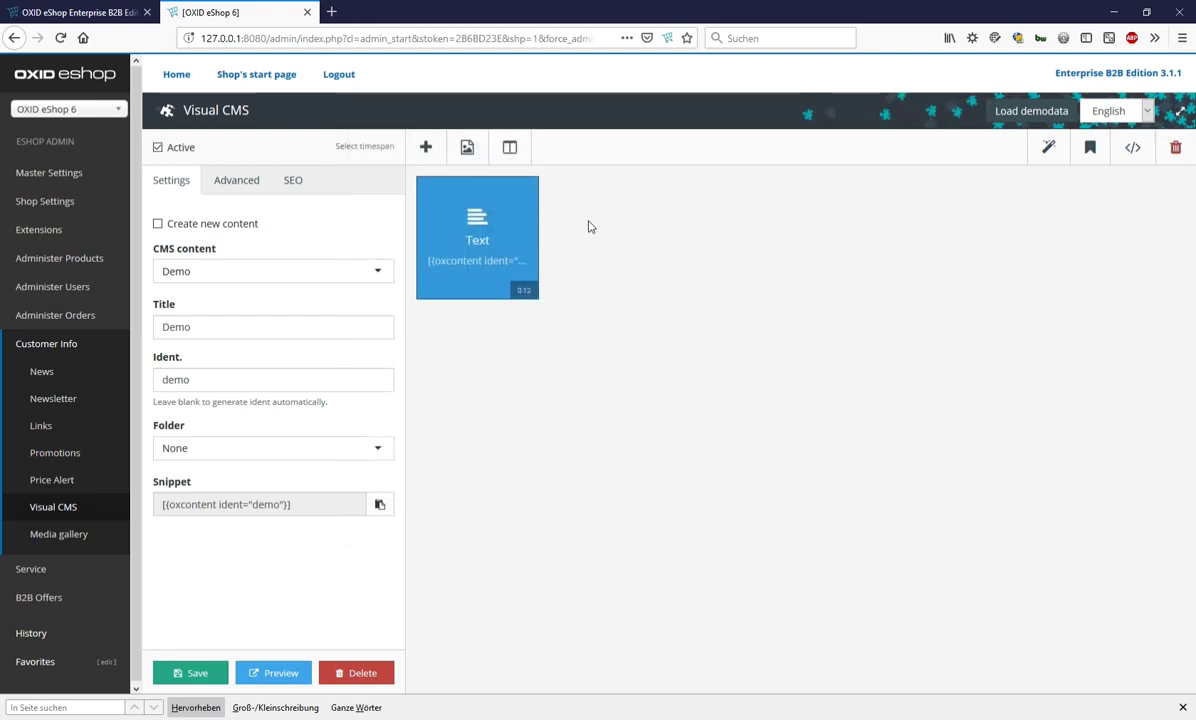
left_click_drag(538, 217, 1167, 201)
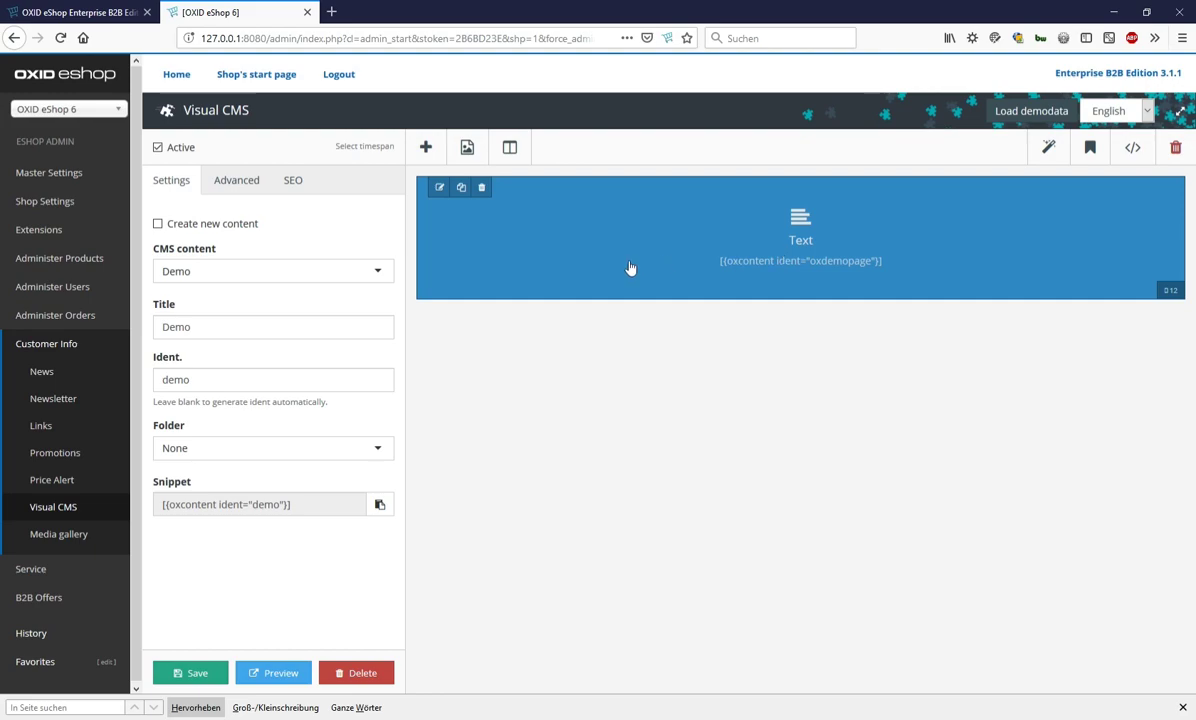
left_click(426, 150)
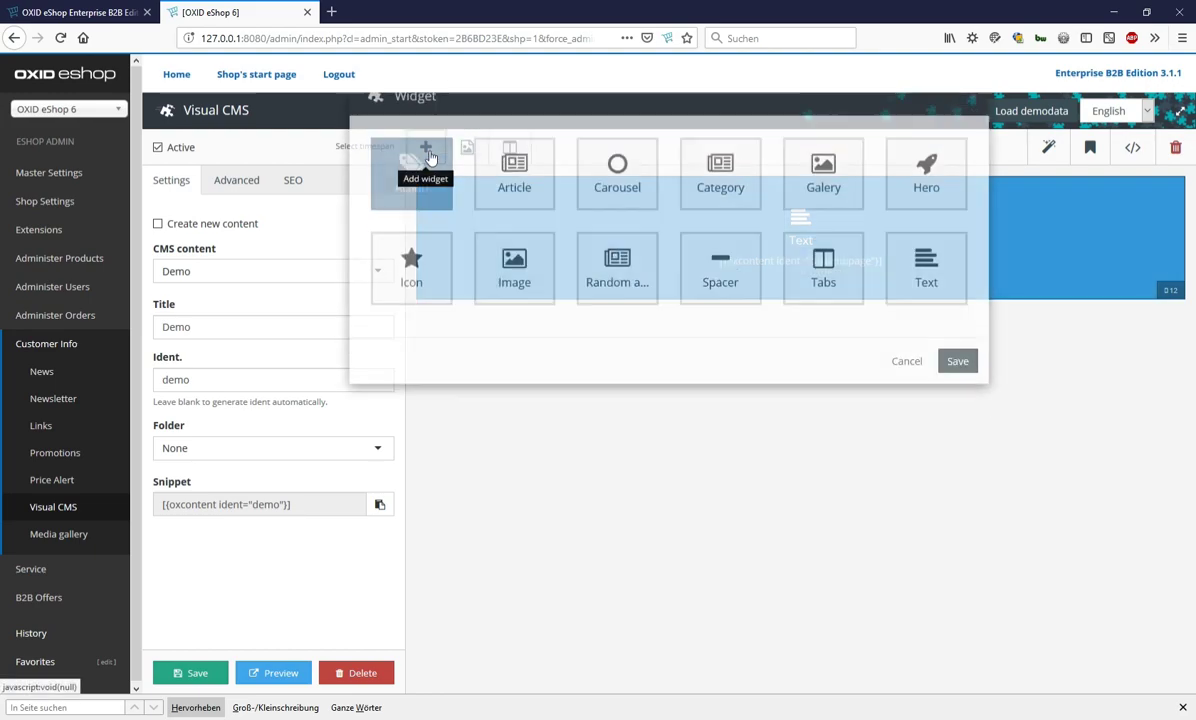
Add a half-width Harness MADTRIXX article widget above the text widget
left_click(499, 214)
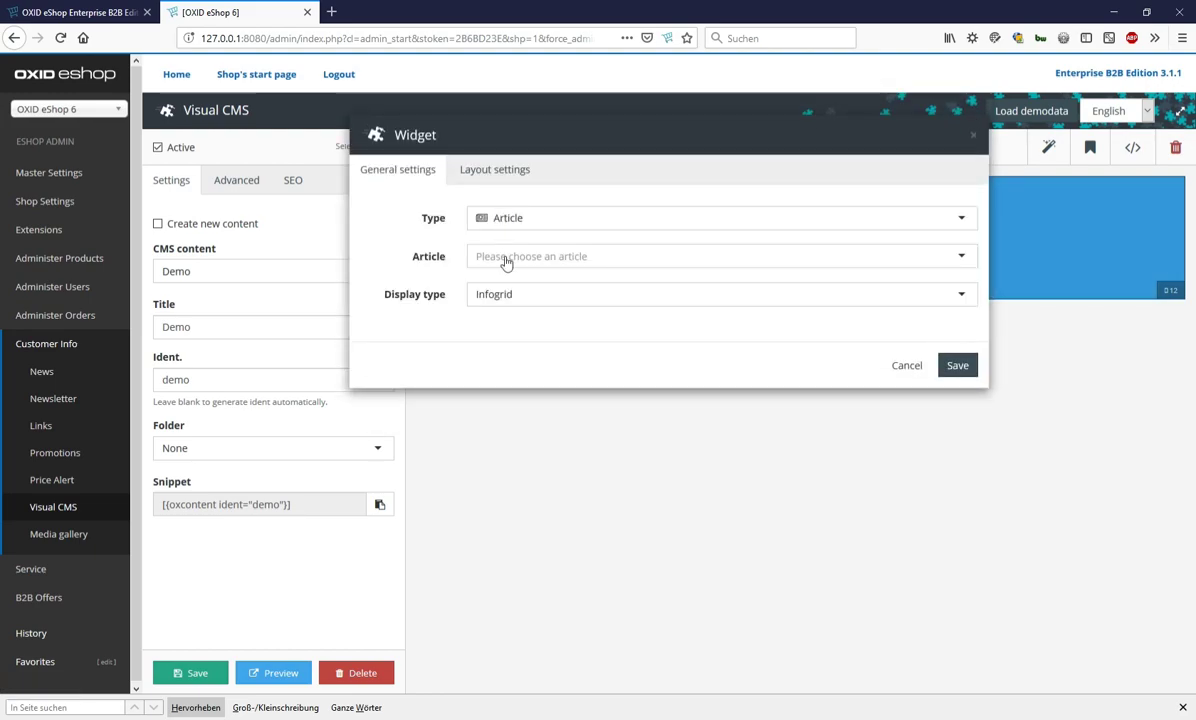
left_click(506, 262)
type("ha")
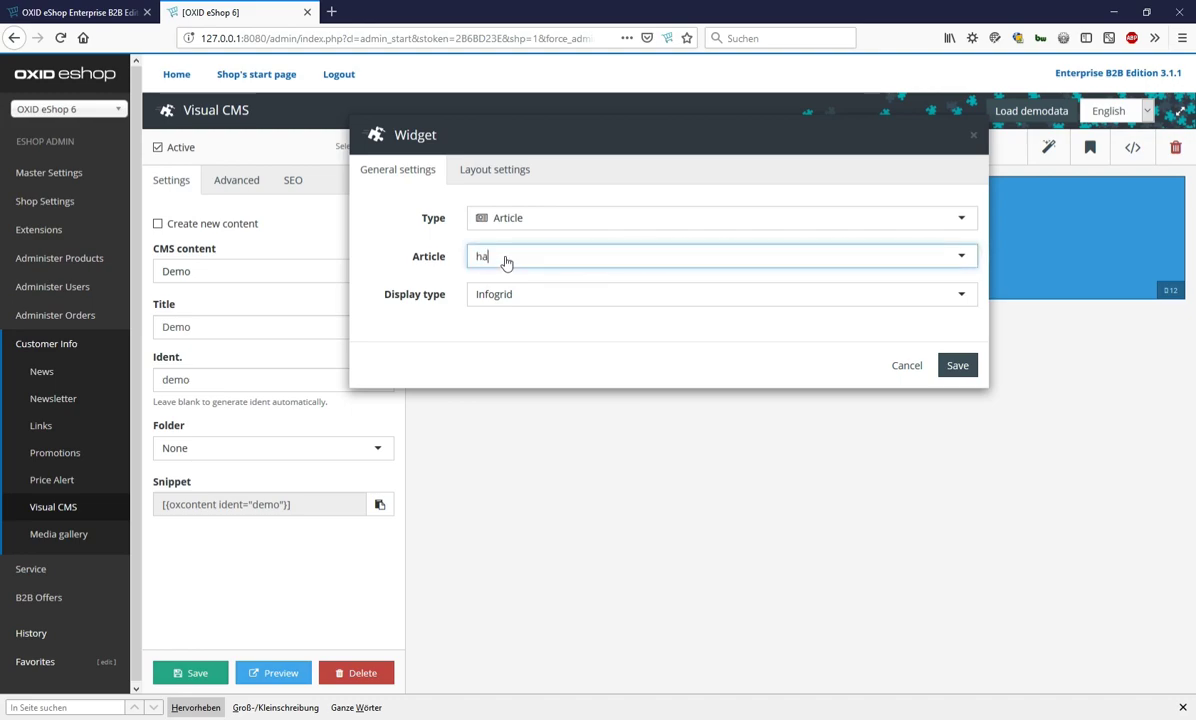
type("r")
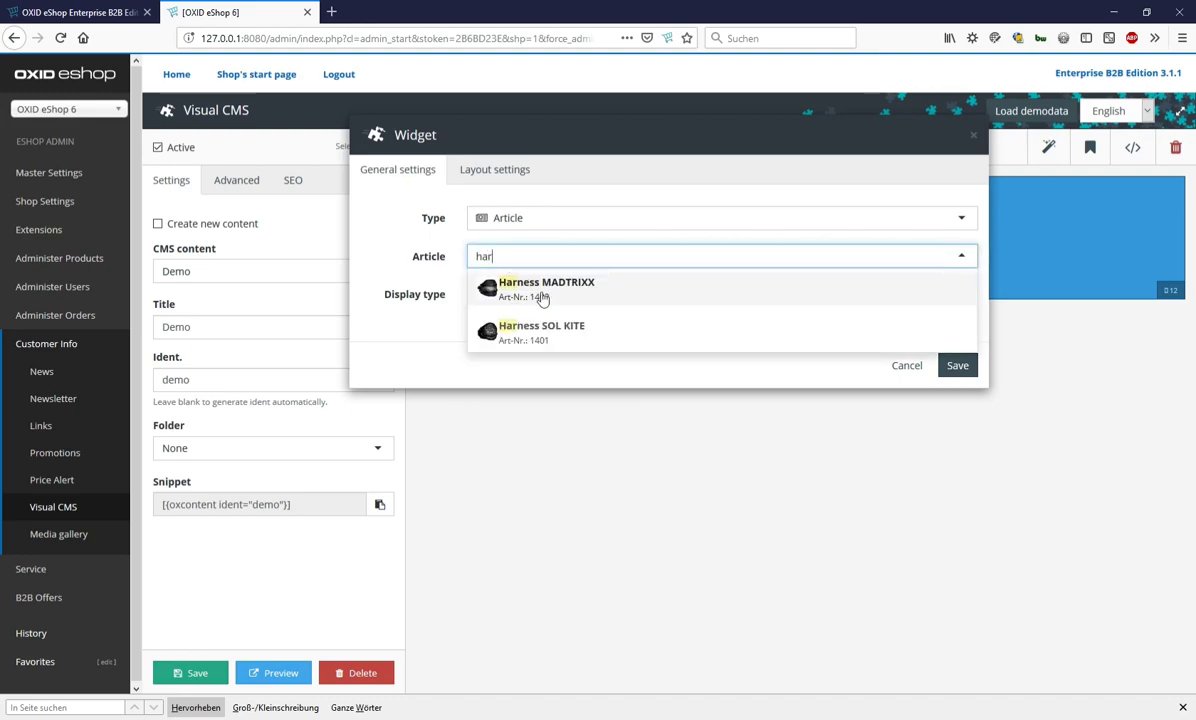
left_click(505, 278)
left_click(956, 366)
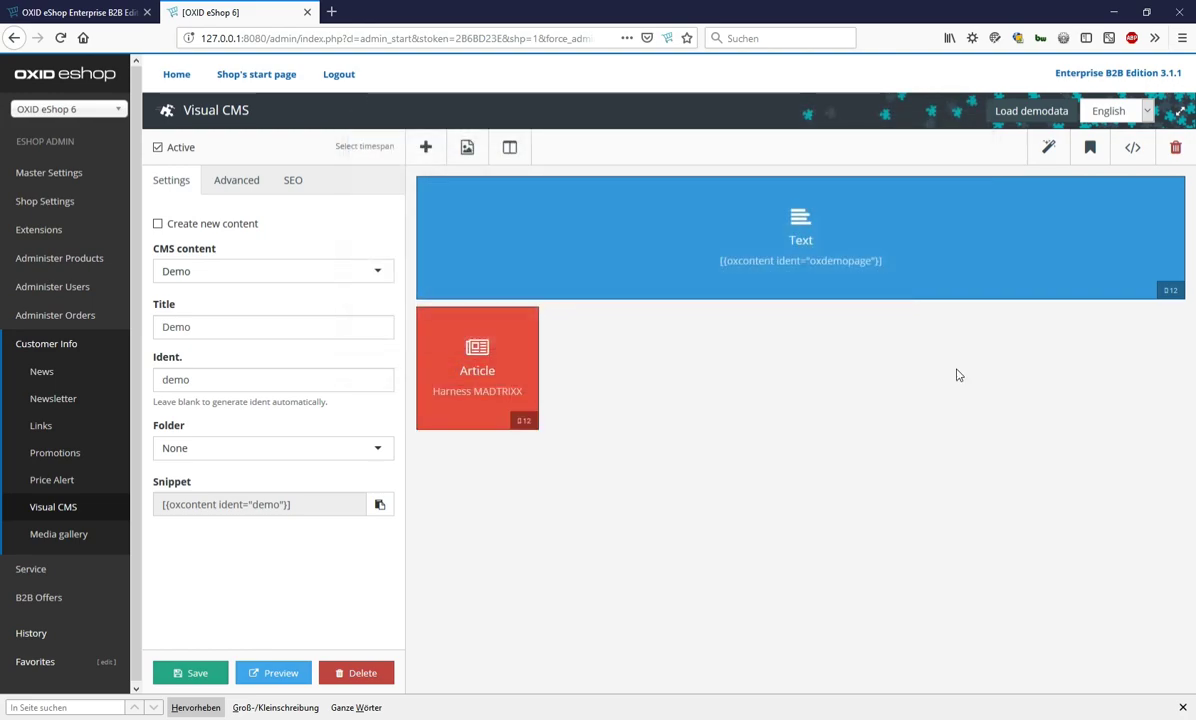
left_click_drag(537, 342, 799, 343)
left_click_drag(723, 376, 729, 246)
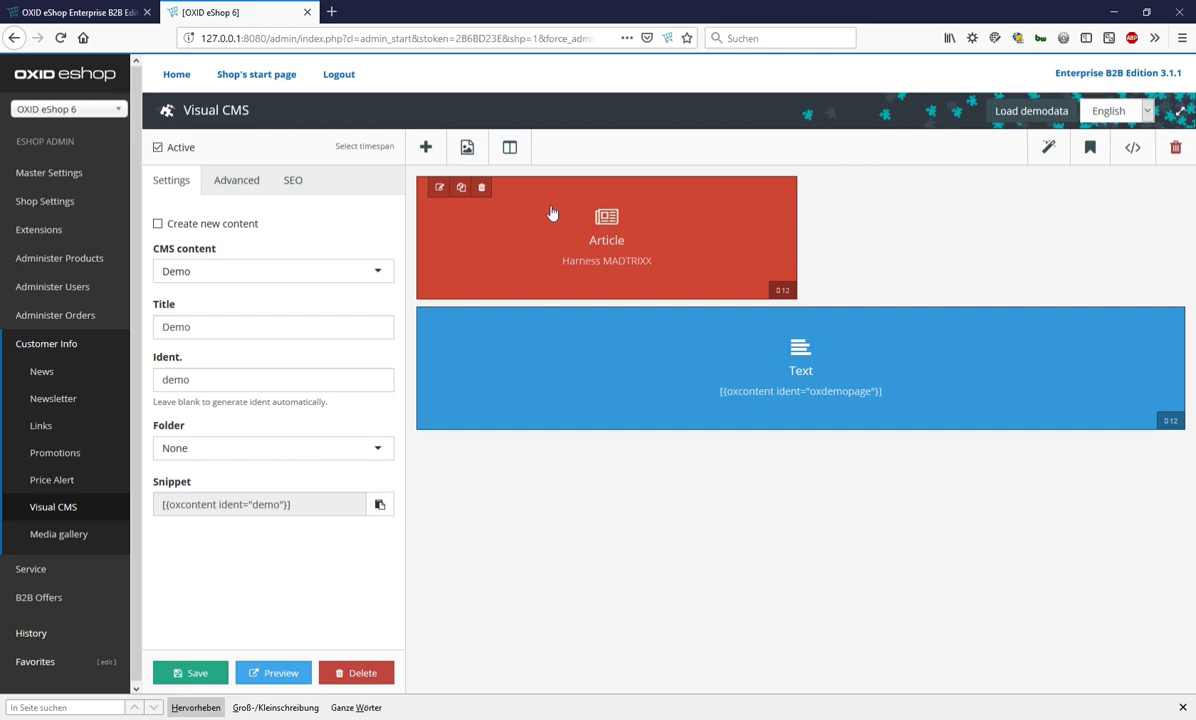
Add a Harness SOL KITE article widget beside MADTRIXX, filling the rest of the row
left_click(427, 148)
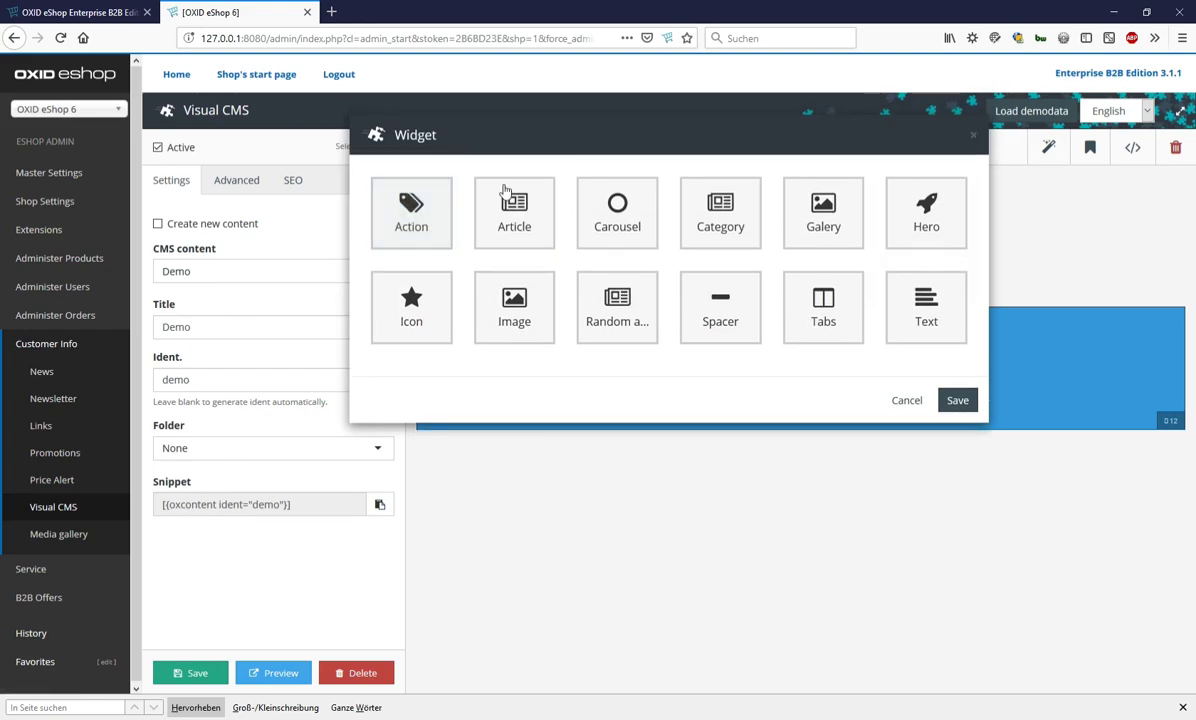
left_click(510, 196)
left_click(520, 257)
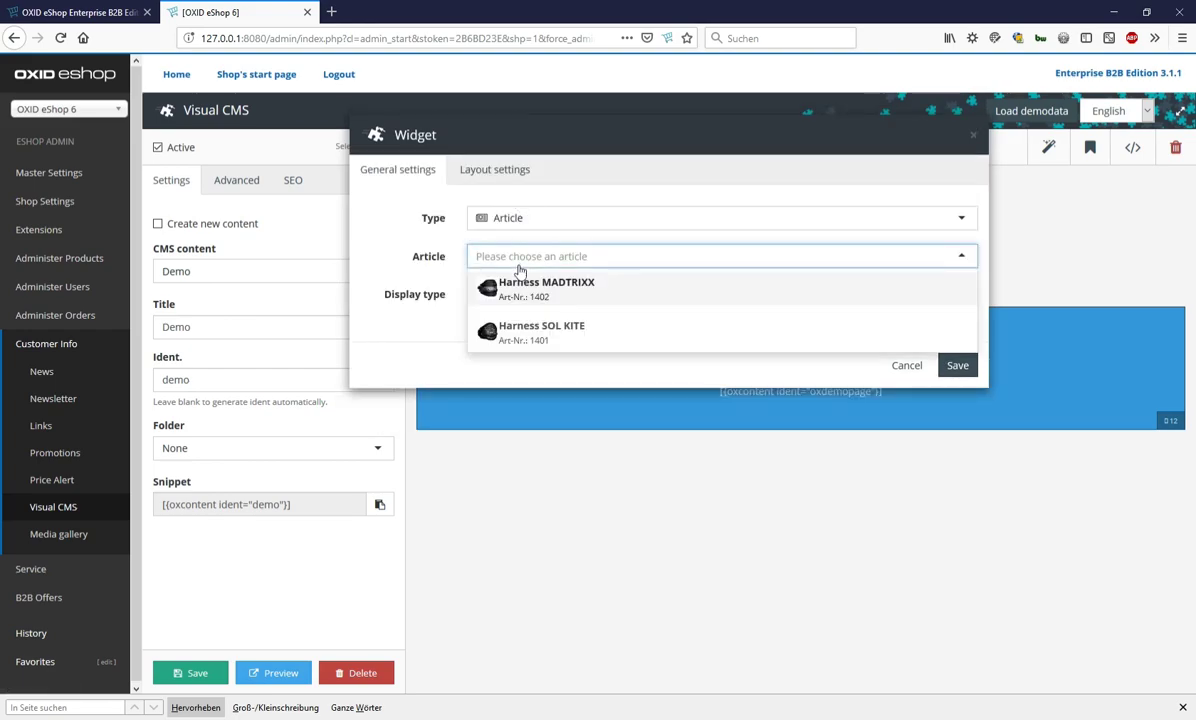
left_click(552, 332)
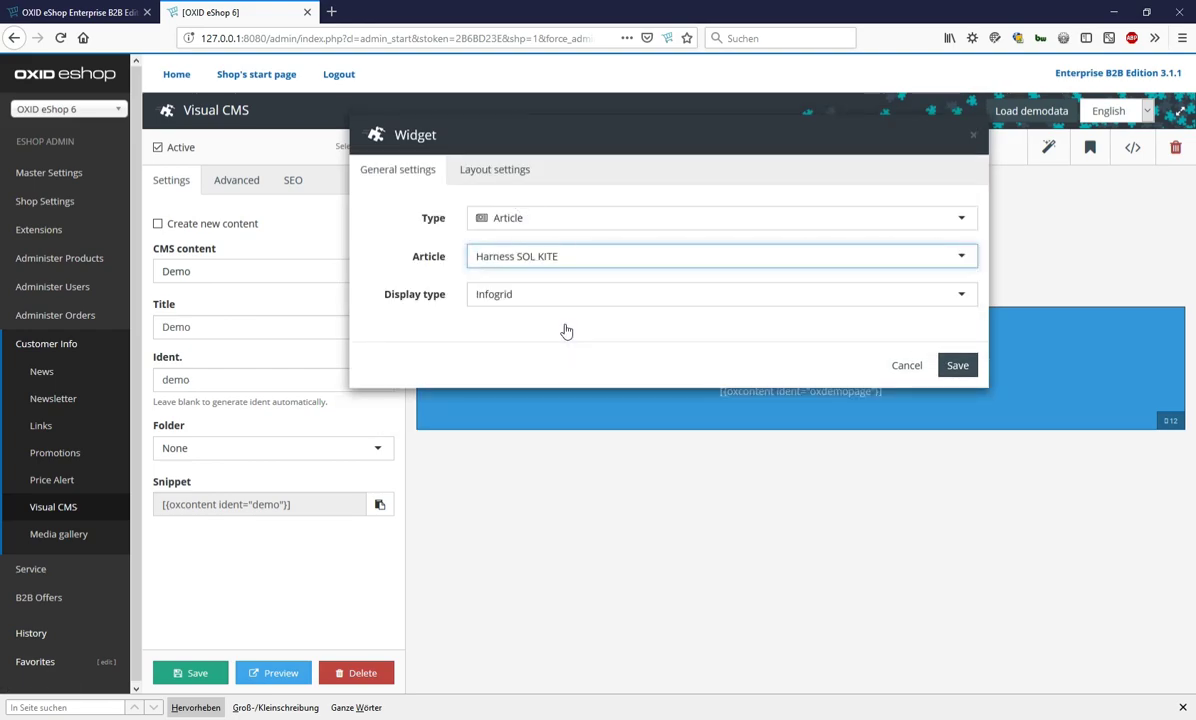
left_click(957, 365)
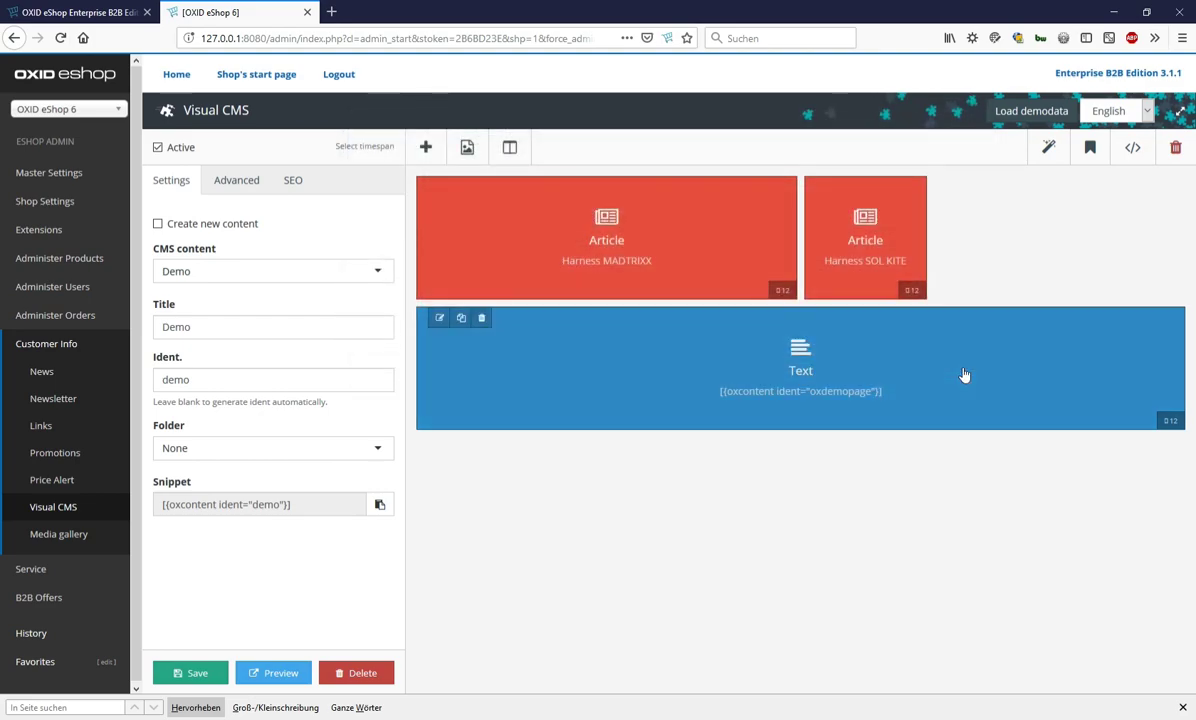
left_click_drag(924, 249, 1169, 241)
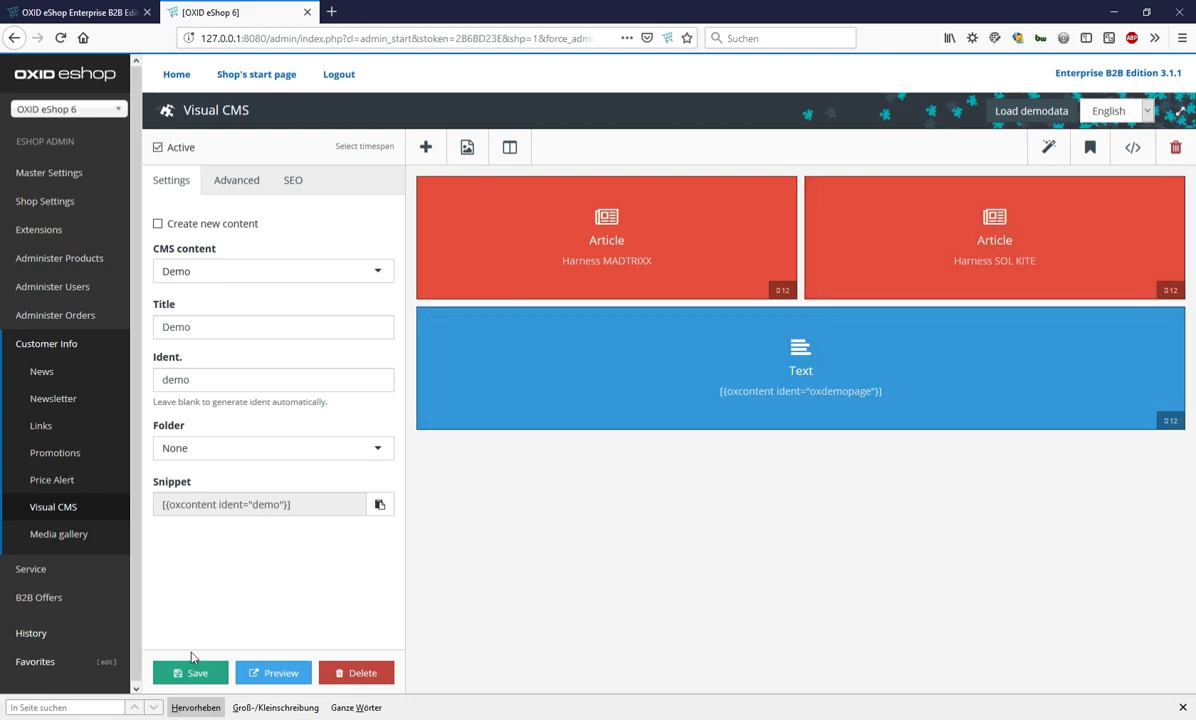
Save the Demo page and change its CMS type to Category
left_click(180, 673)
left_click(233, 175)
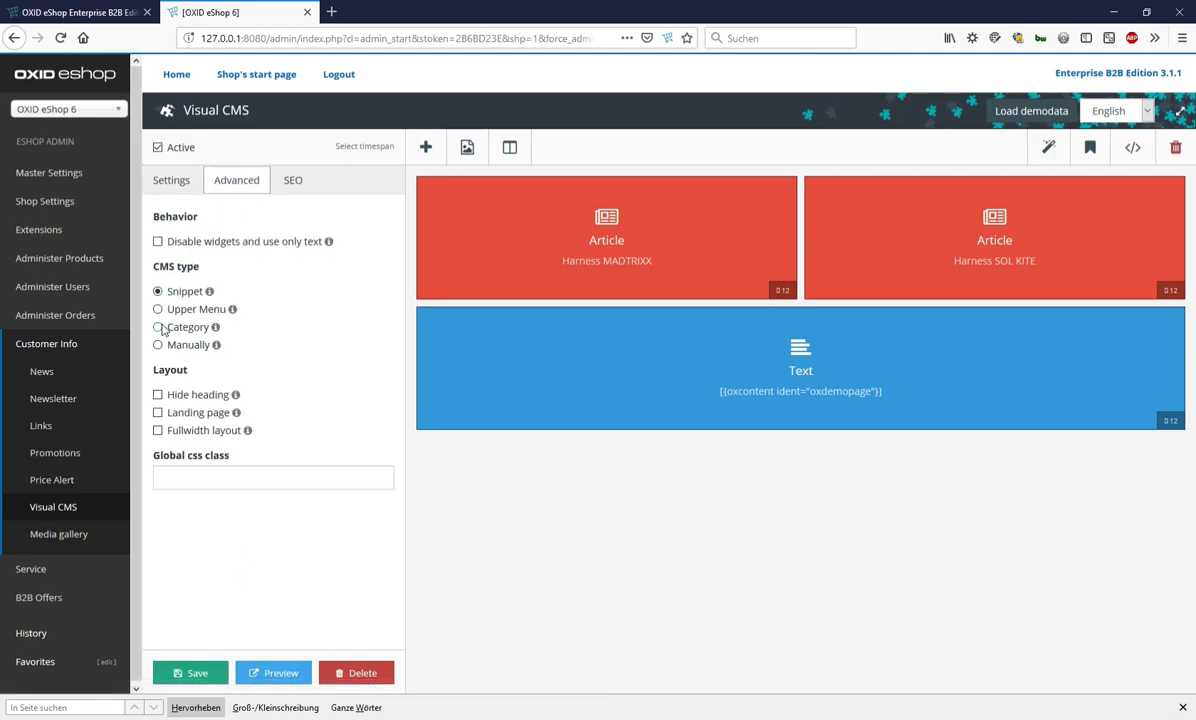
left_click(158, 327)
left_click(198, 674)
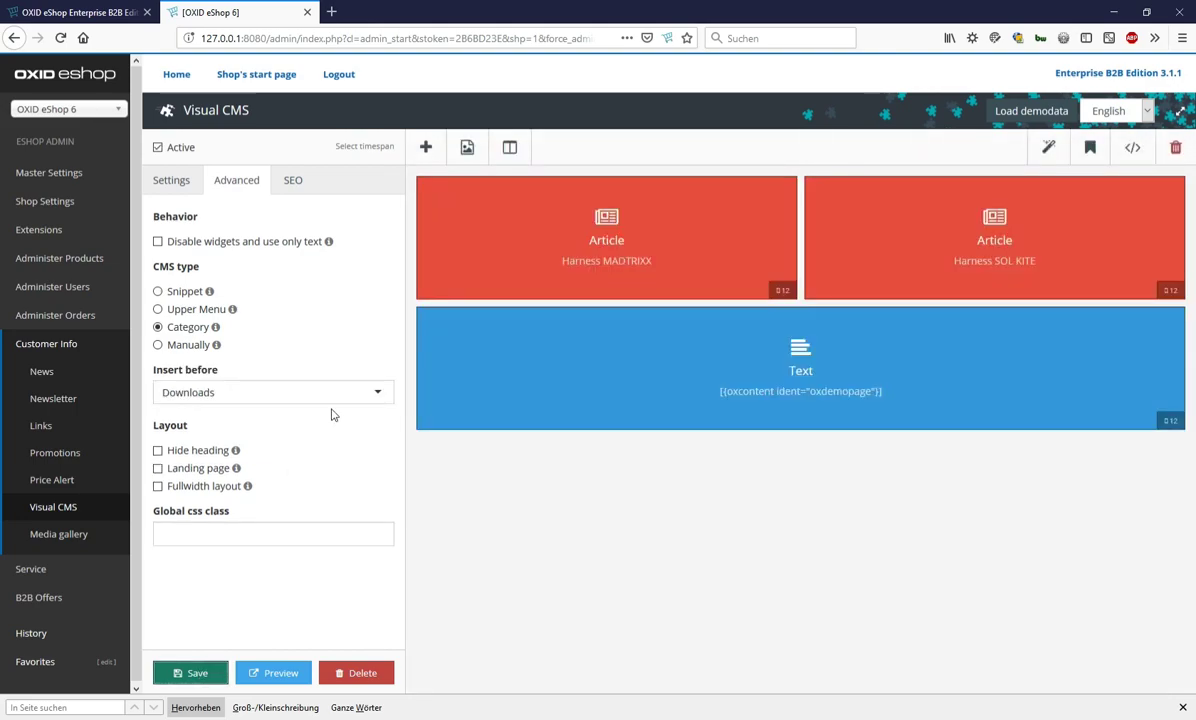
Insert the category before Stories > Sample Category and save
left_click(372, 390)
scroll(288, 485, "down", 8)
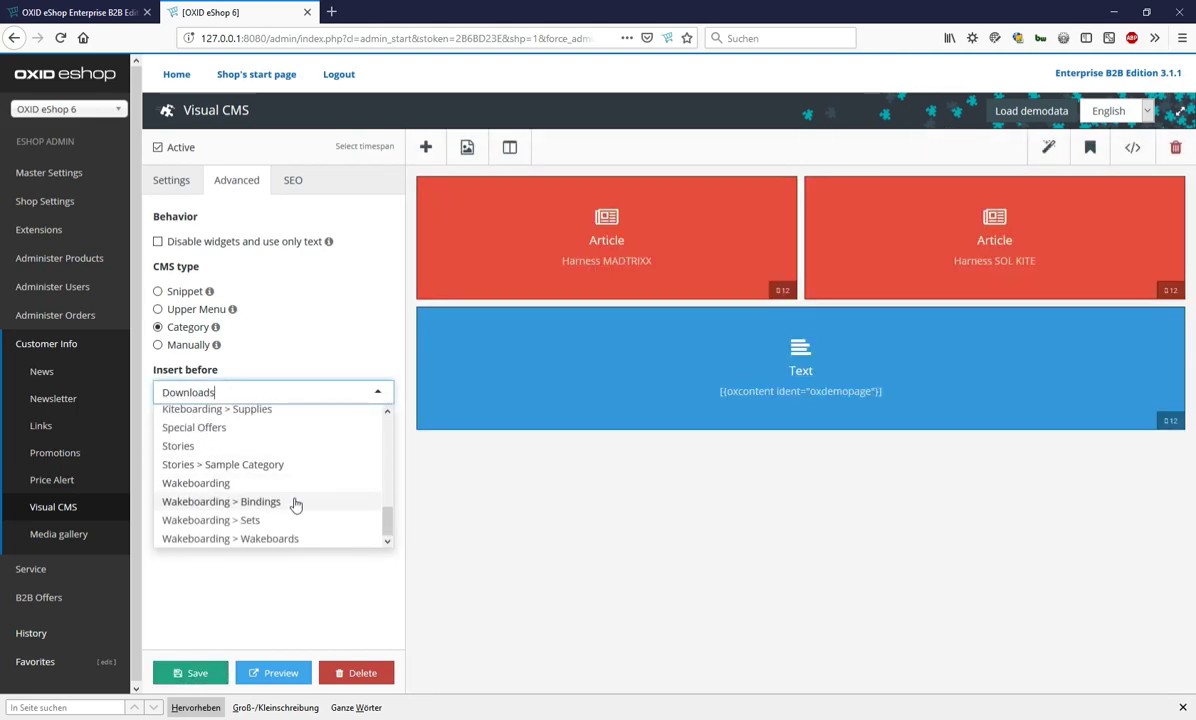
left_click(281, 465)
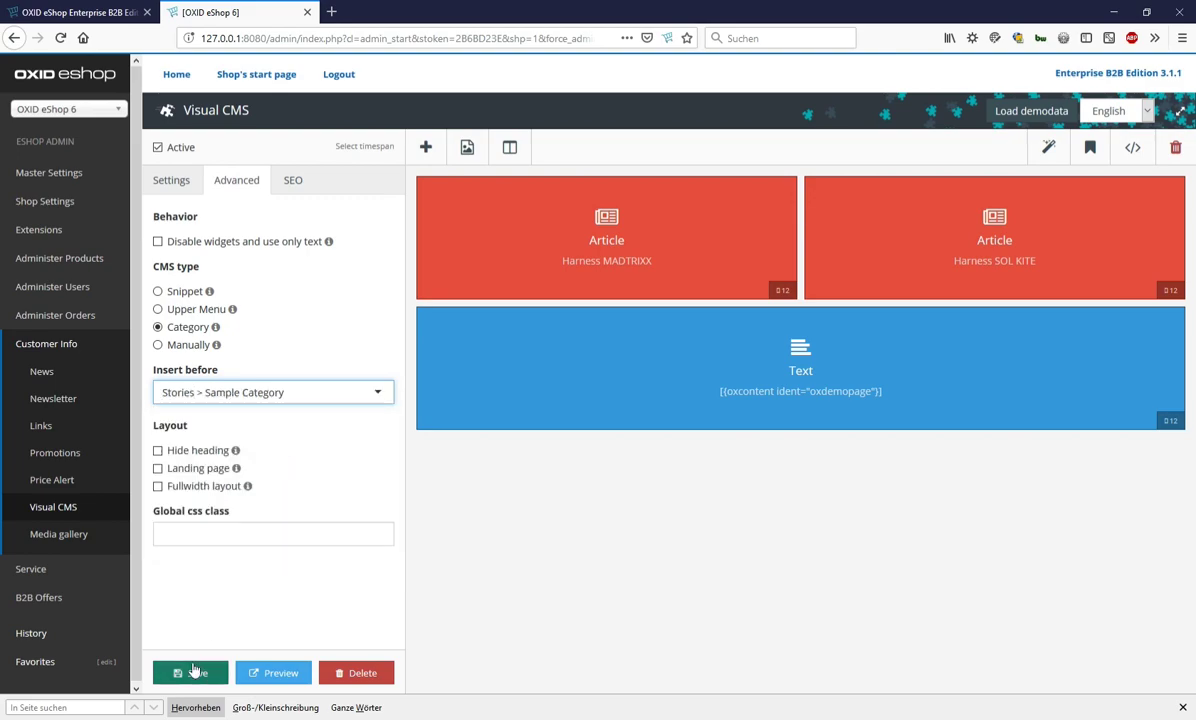
left_click(195, 675)
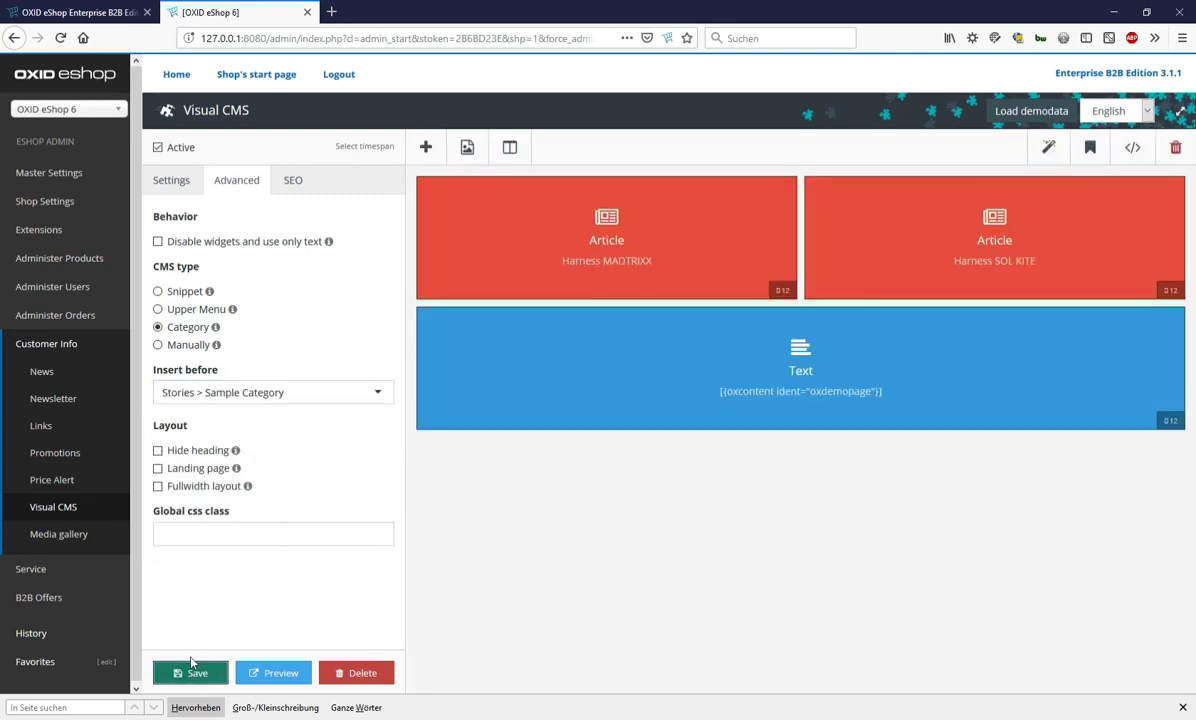
Reload the storefront, open Stories > Demo, and scroll to check both harness articles above the landing-page banner
left_click(103, 13)
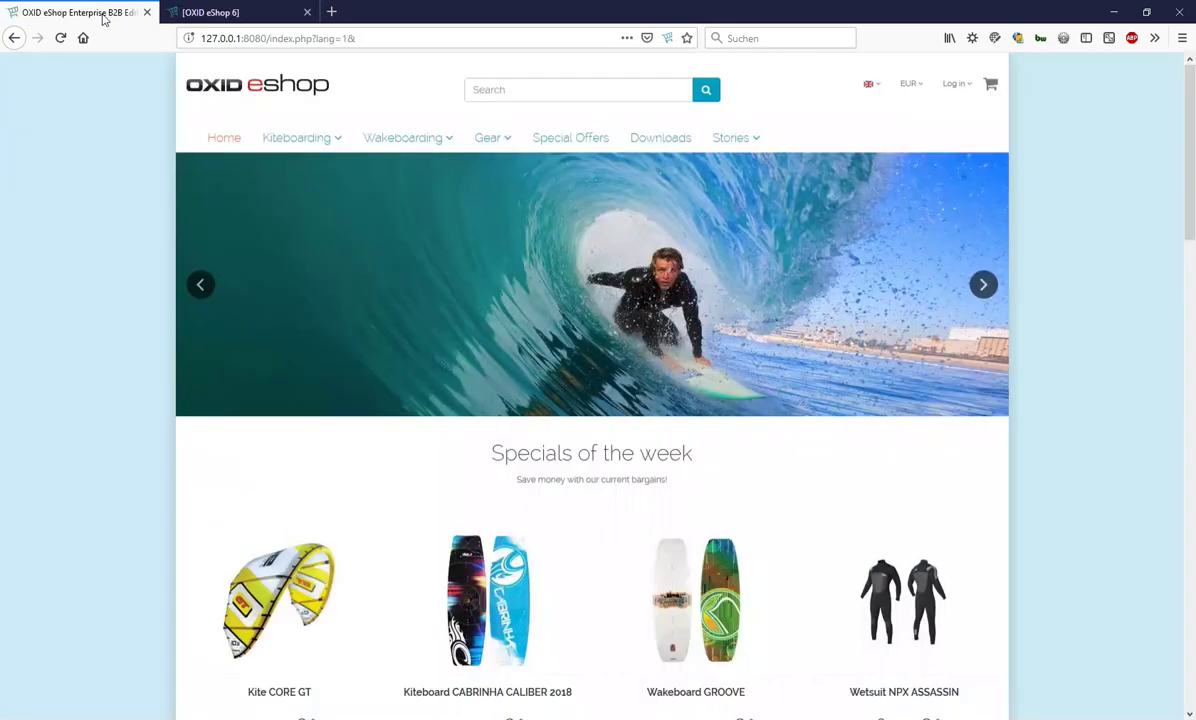
left_click(222, 88)
mouse_move(742, 140)
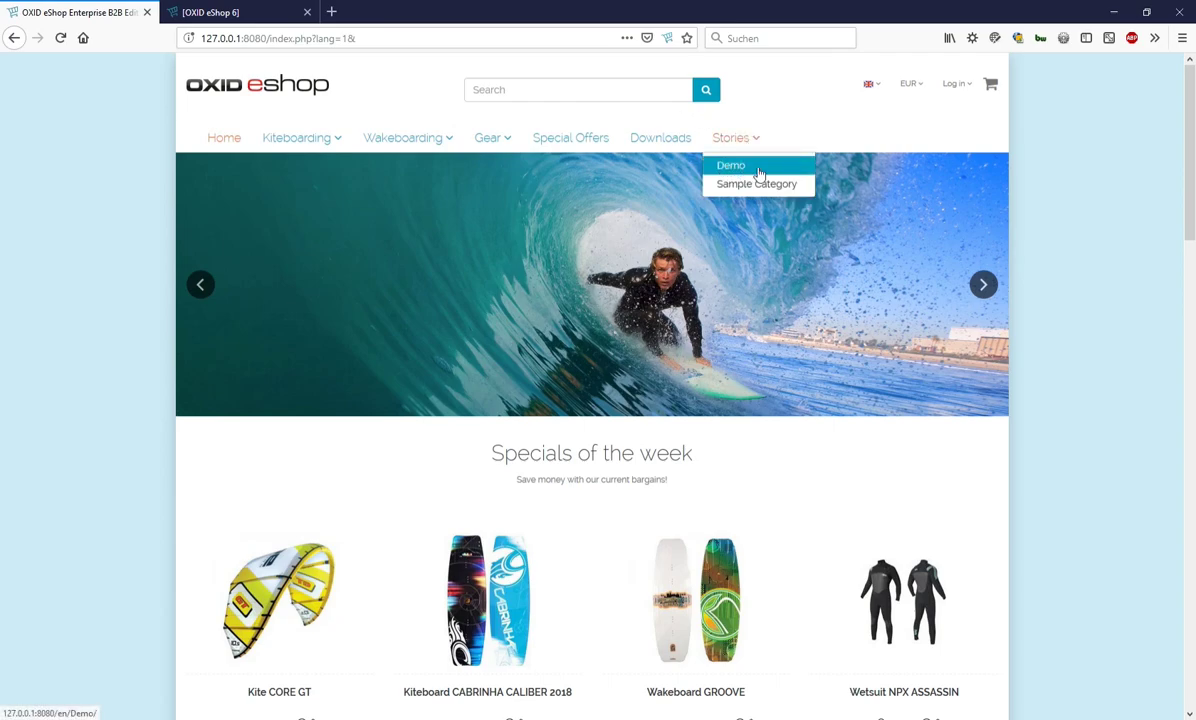
left_click(759, 170)
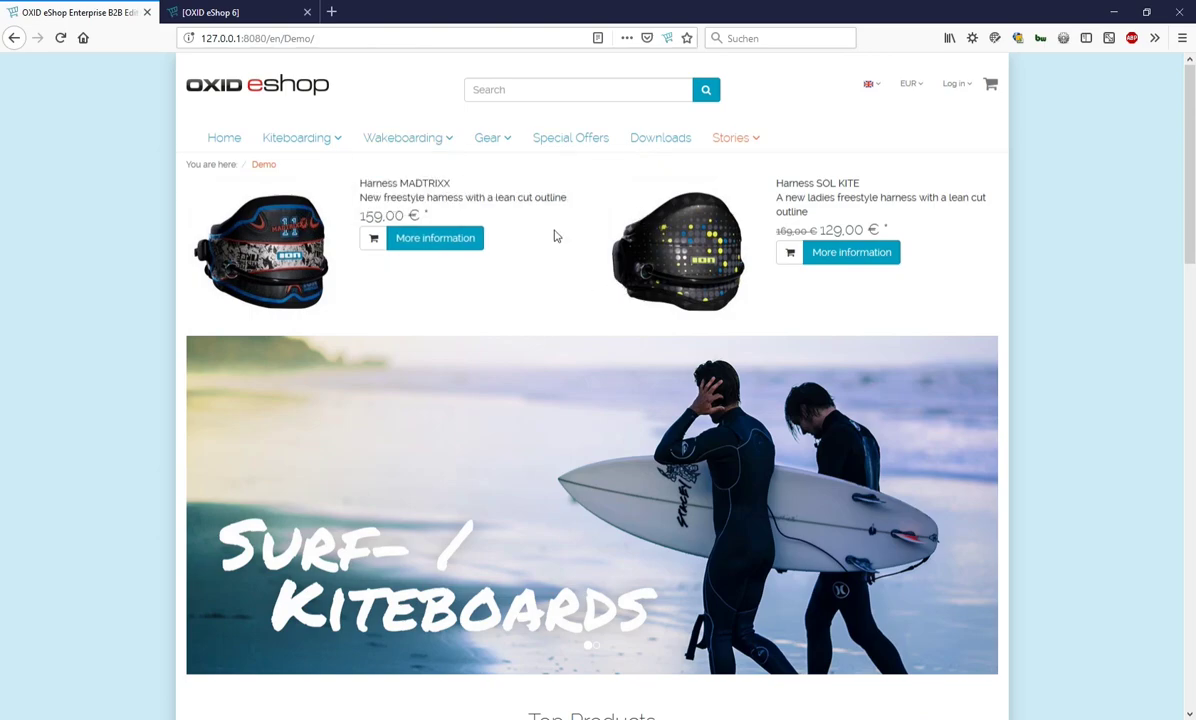
scroll(559, 289, "down", 5)
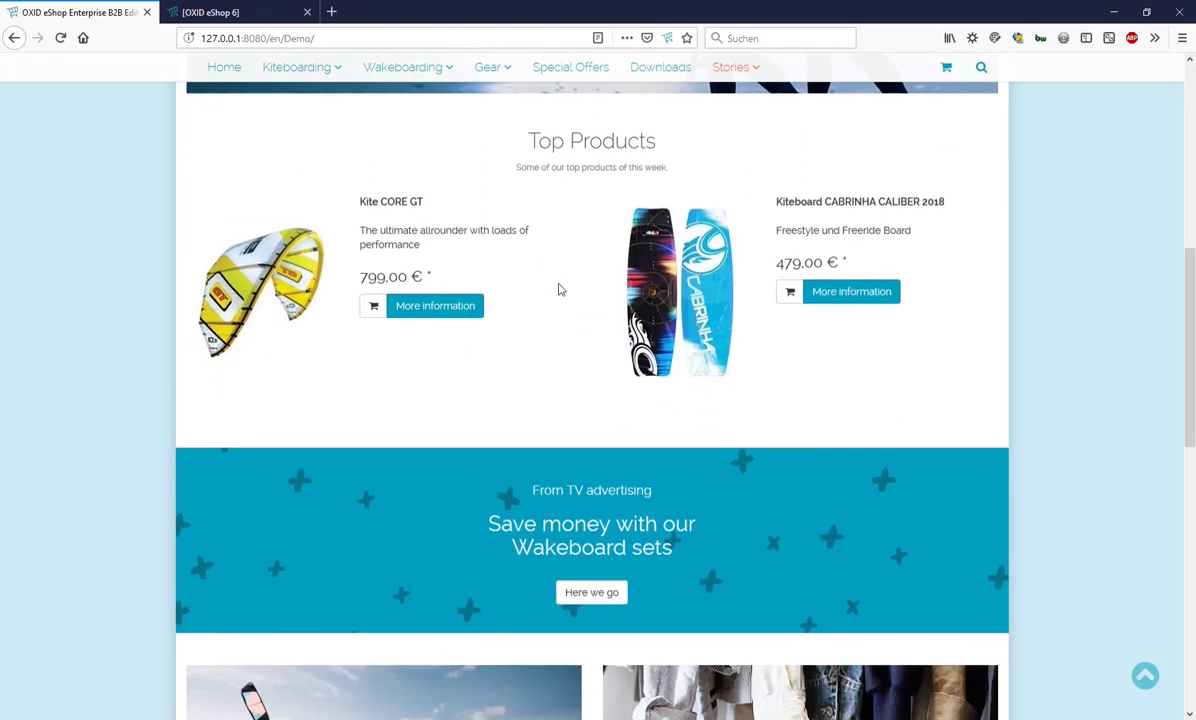
scroll(559, 289, "up", 4)
scroll(559, 289, "up", 2)
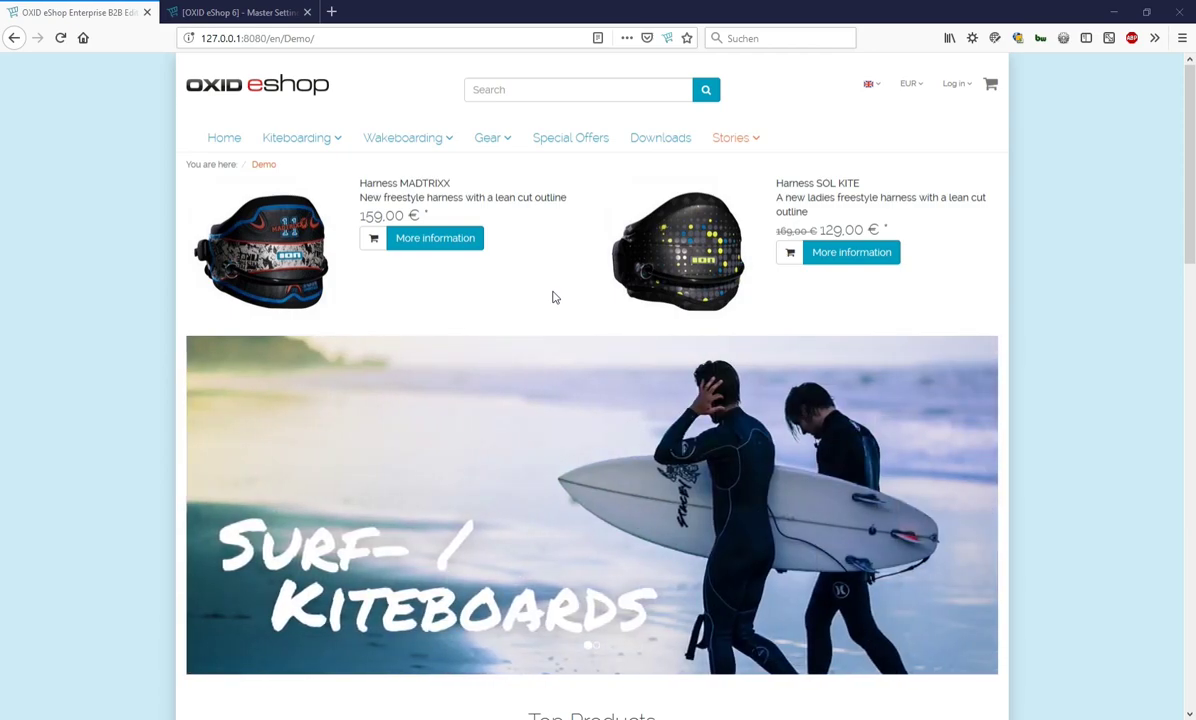
Switch the Visual CMS editing language to Deutsch and load it without saving the English page
left_click(273, 14)
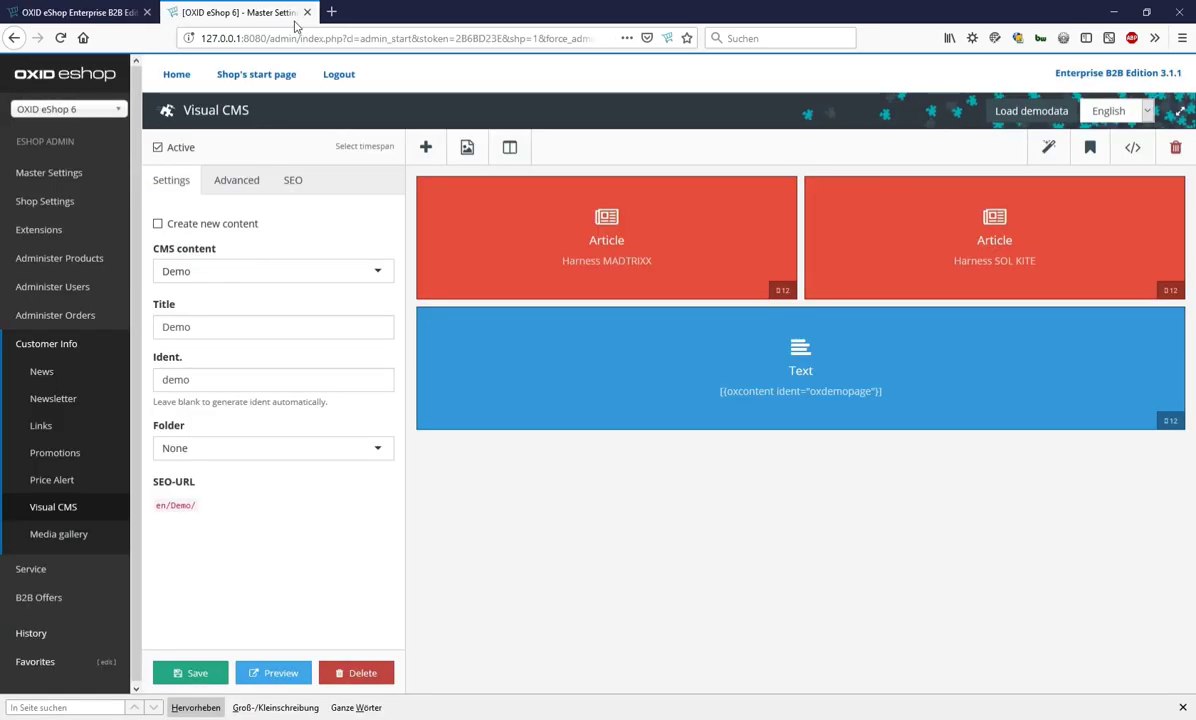
left_click(1150, 112)
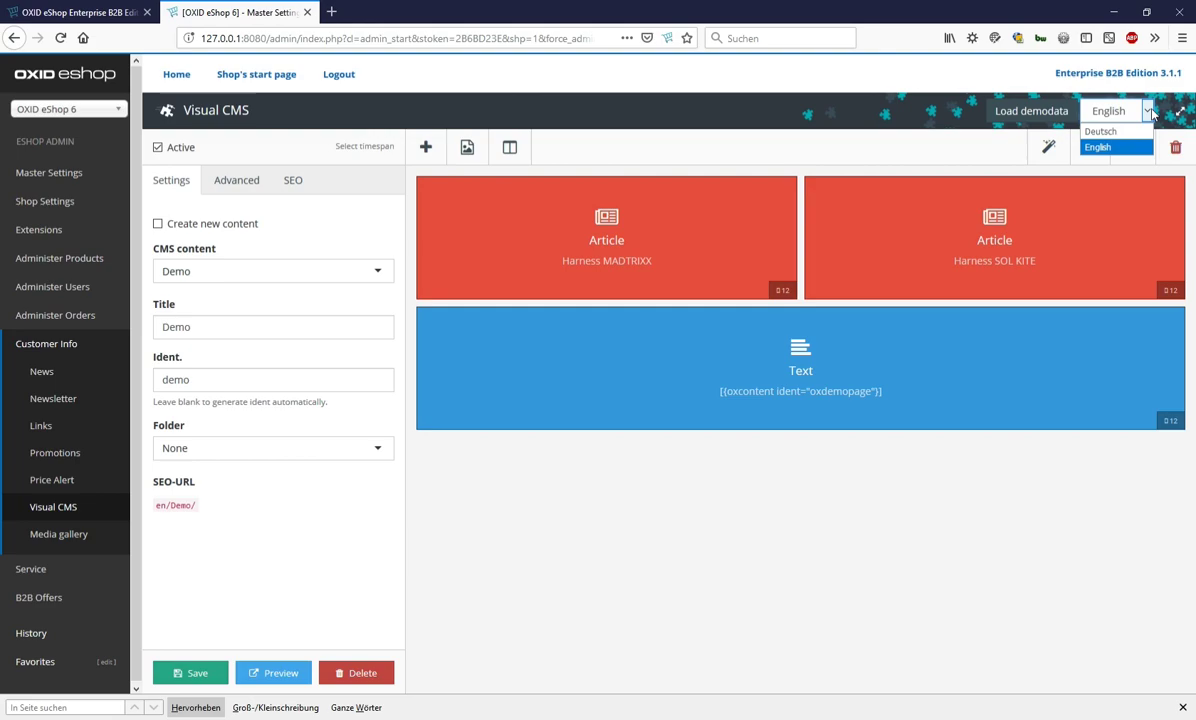
left_click(1103, 132)
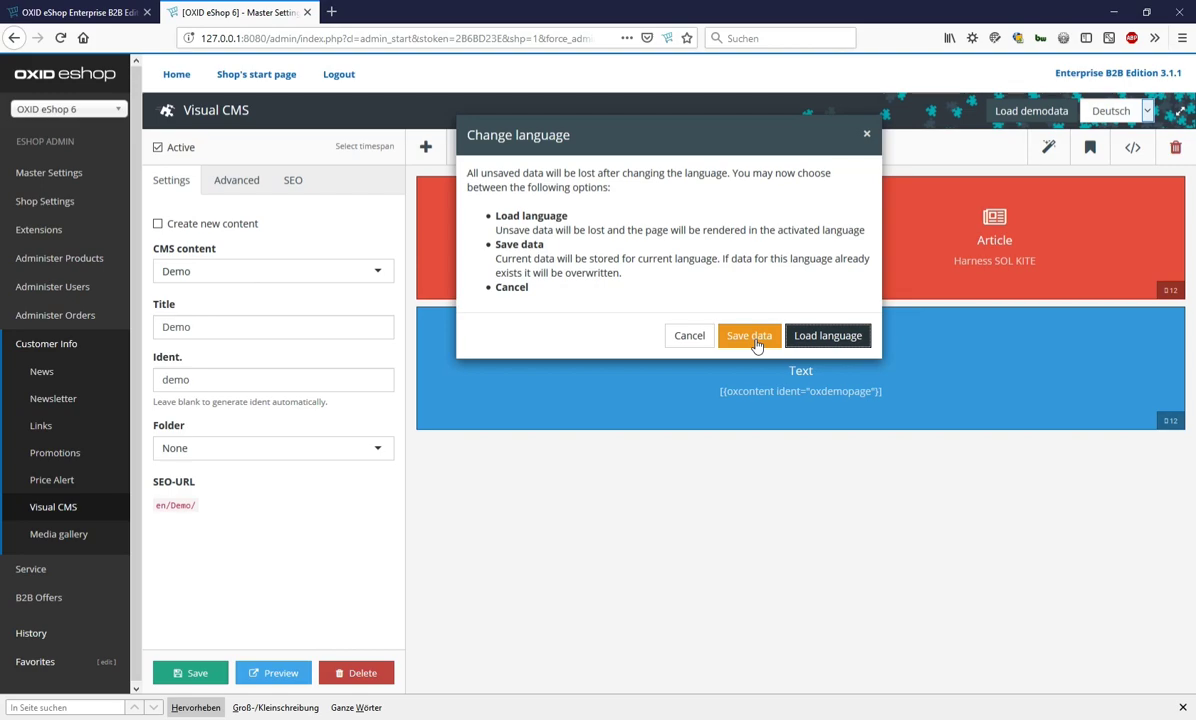
left_click(814, 338)
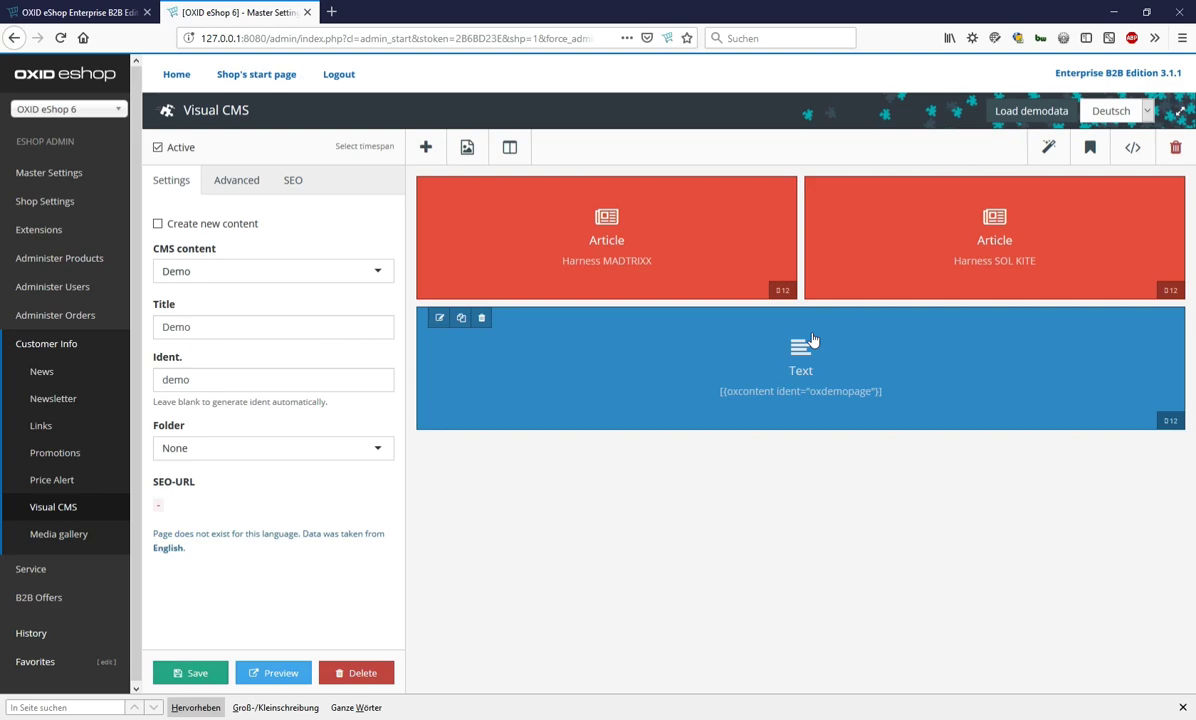
Delete the landing-page Text widget and add a Text widget with 'Neue Seite' formatted as Überschrift 1
left_click(481, 317)
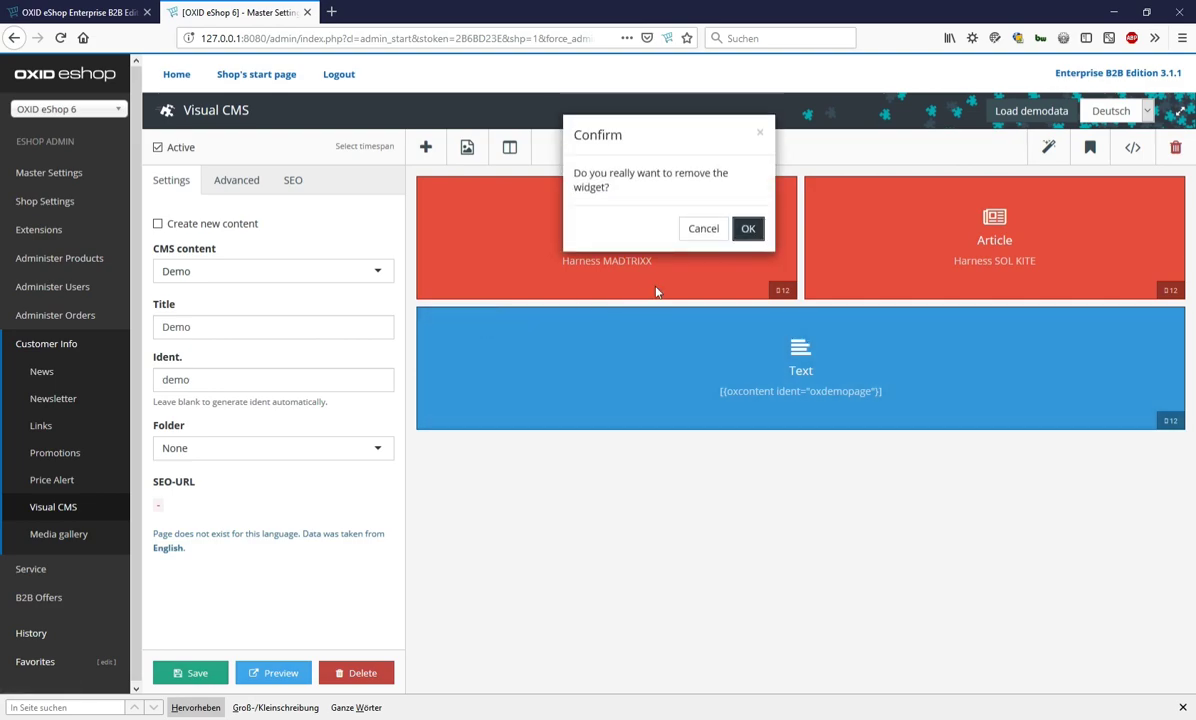
left_click(749, 229)
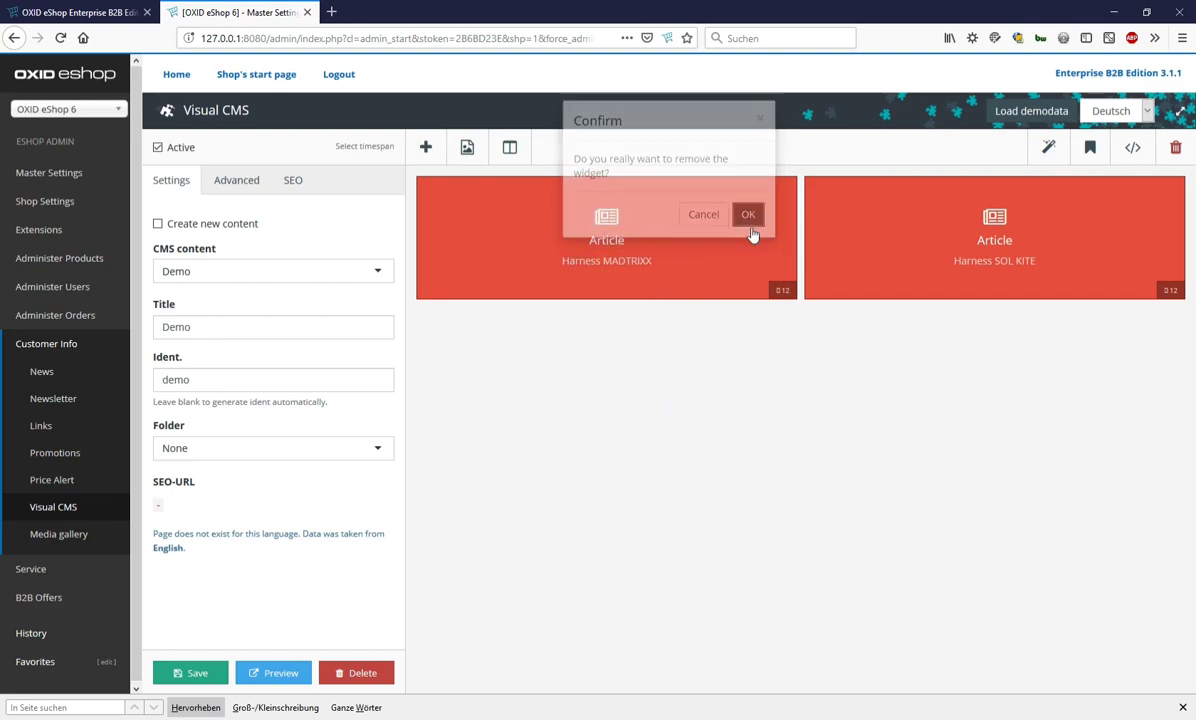
left_click(426, 149)
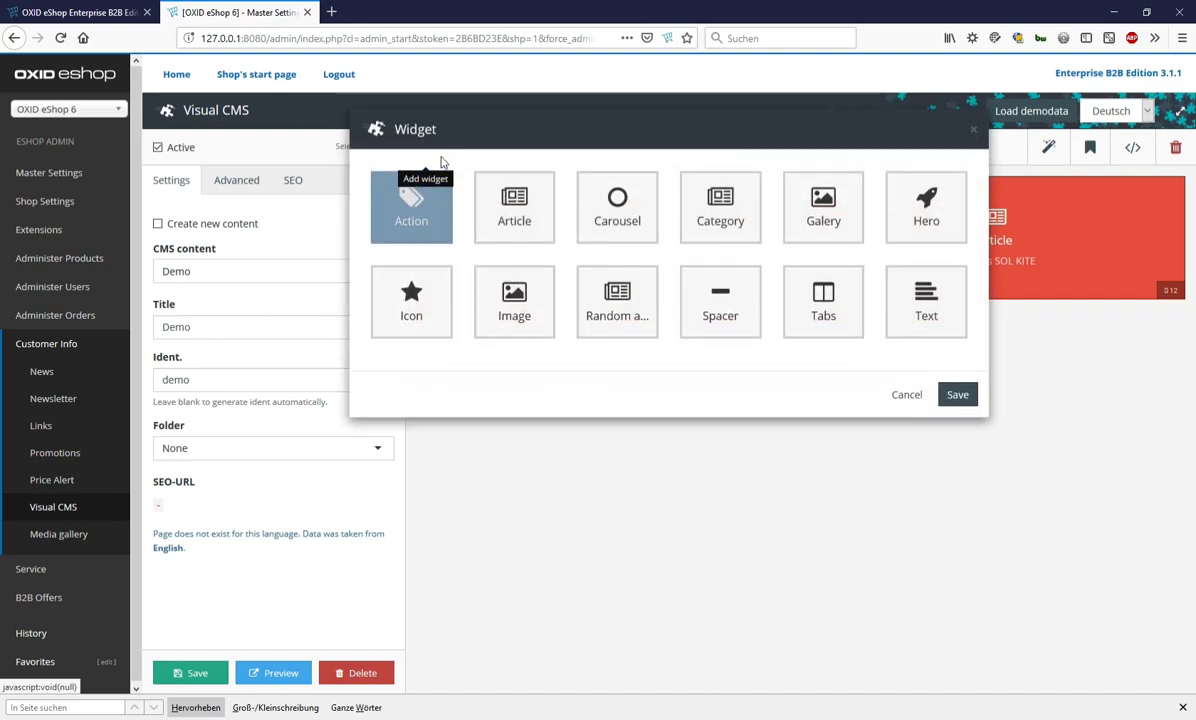
left_click(935, 321)
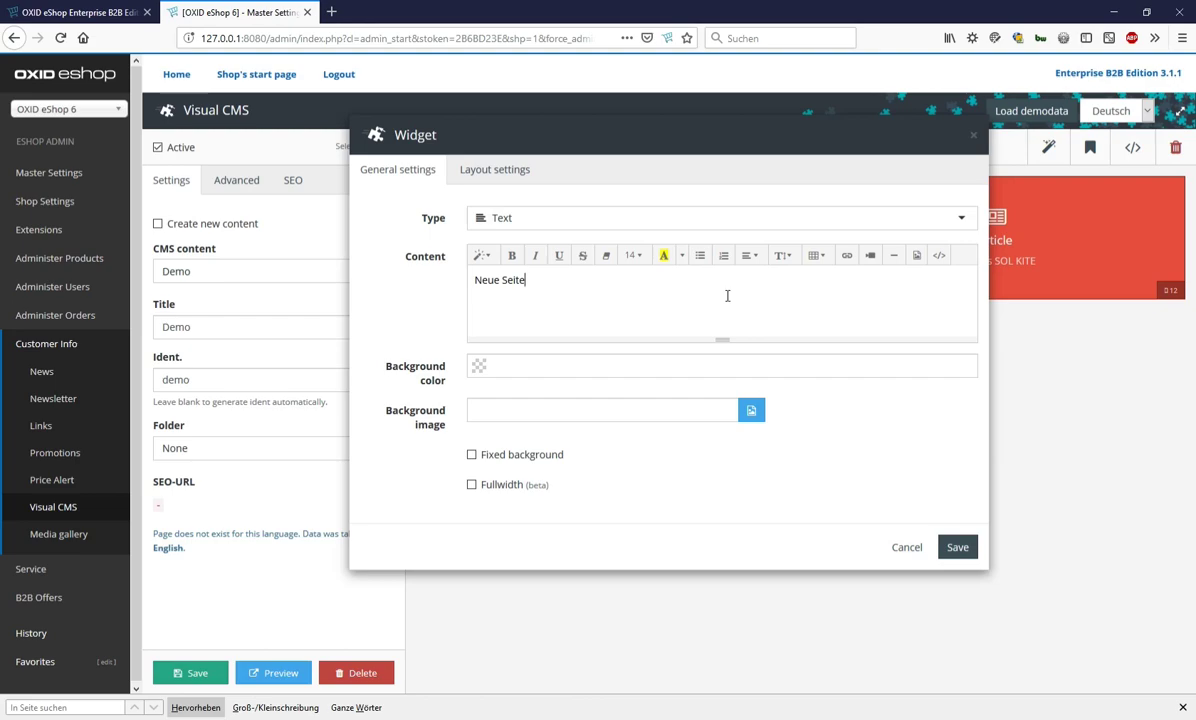
left_click_drag(727, 296, 468, 281)
left_click(481, 255)
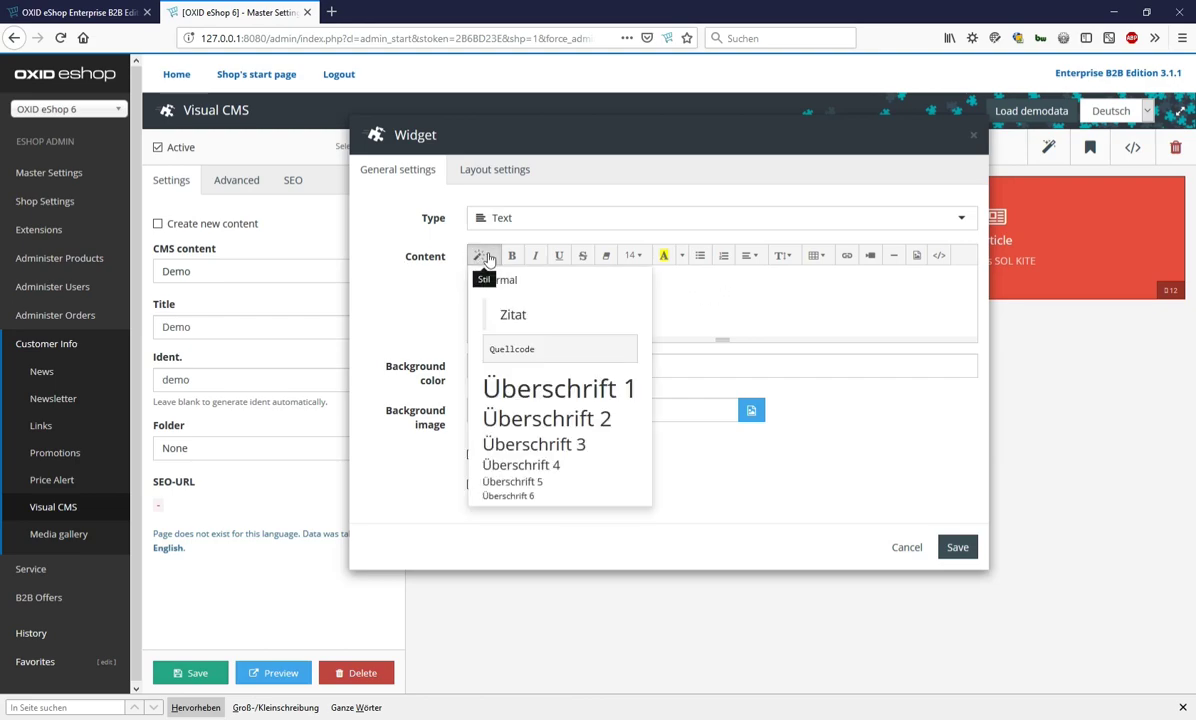
left_click(533, 386)
left_click(955, 547)
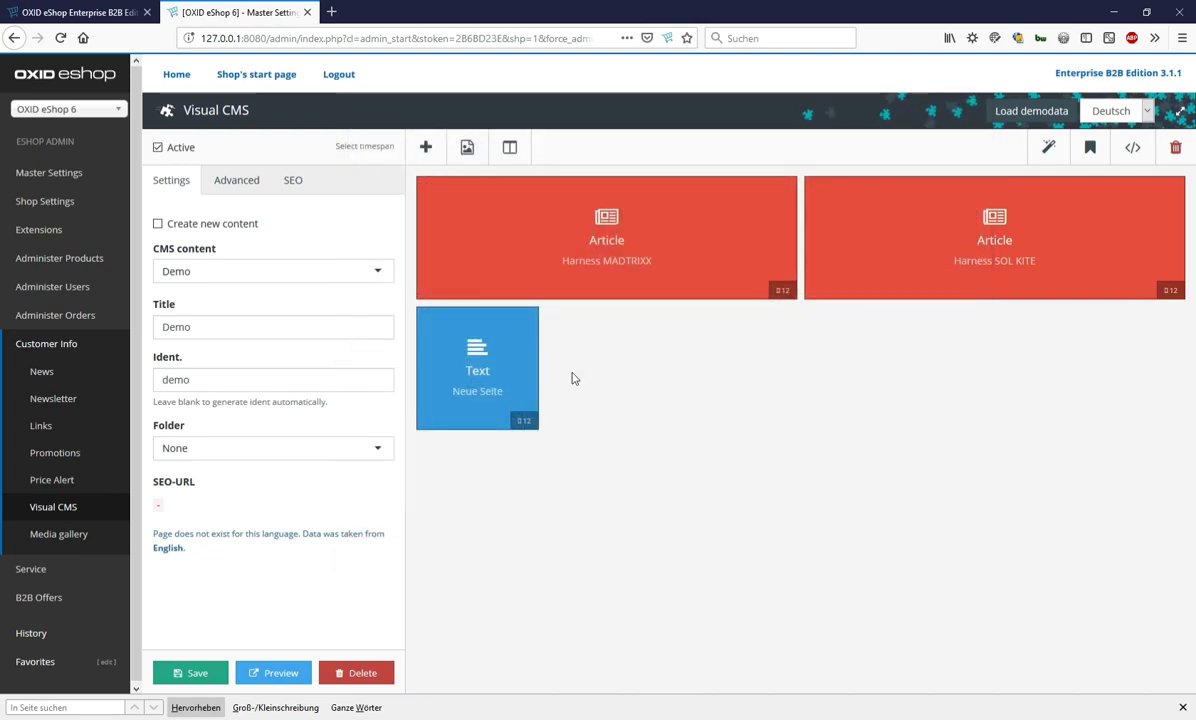
Move the Neue Seite widget to the top row, stretch it full width, and save the German version
left_click_drag(428, 318, 426, 182)
left_click_drag(537, 237, 1025, 234)
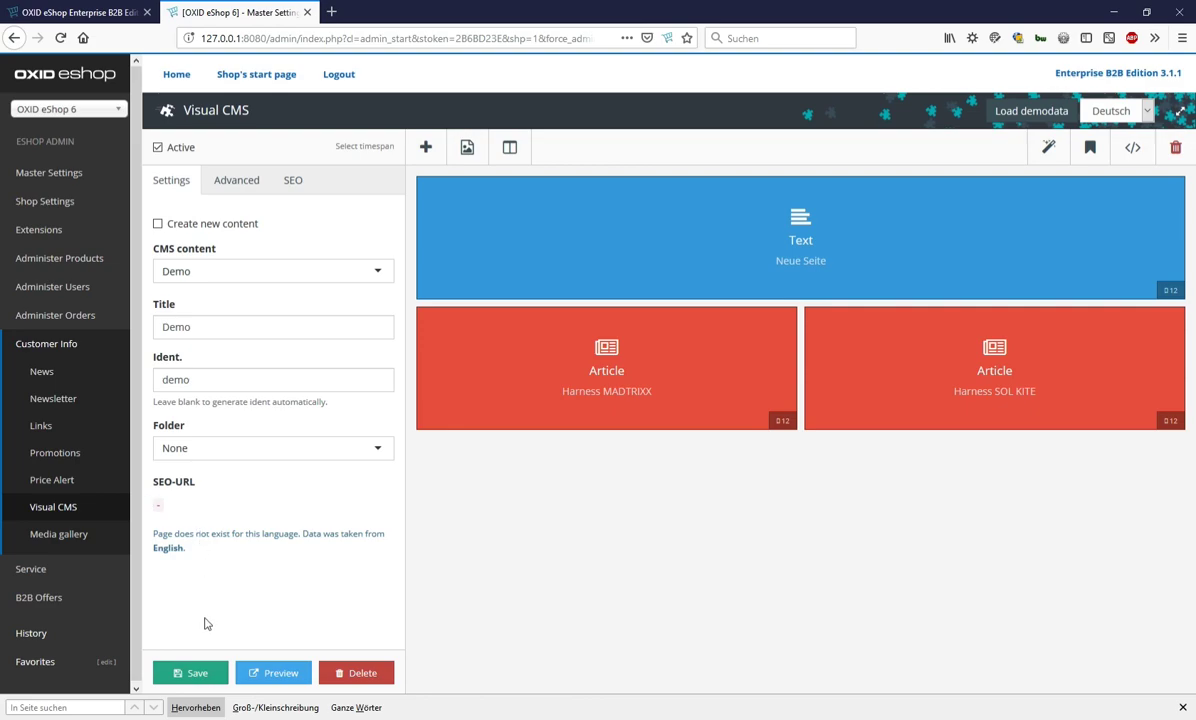
left_click(197, 676)
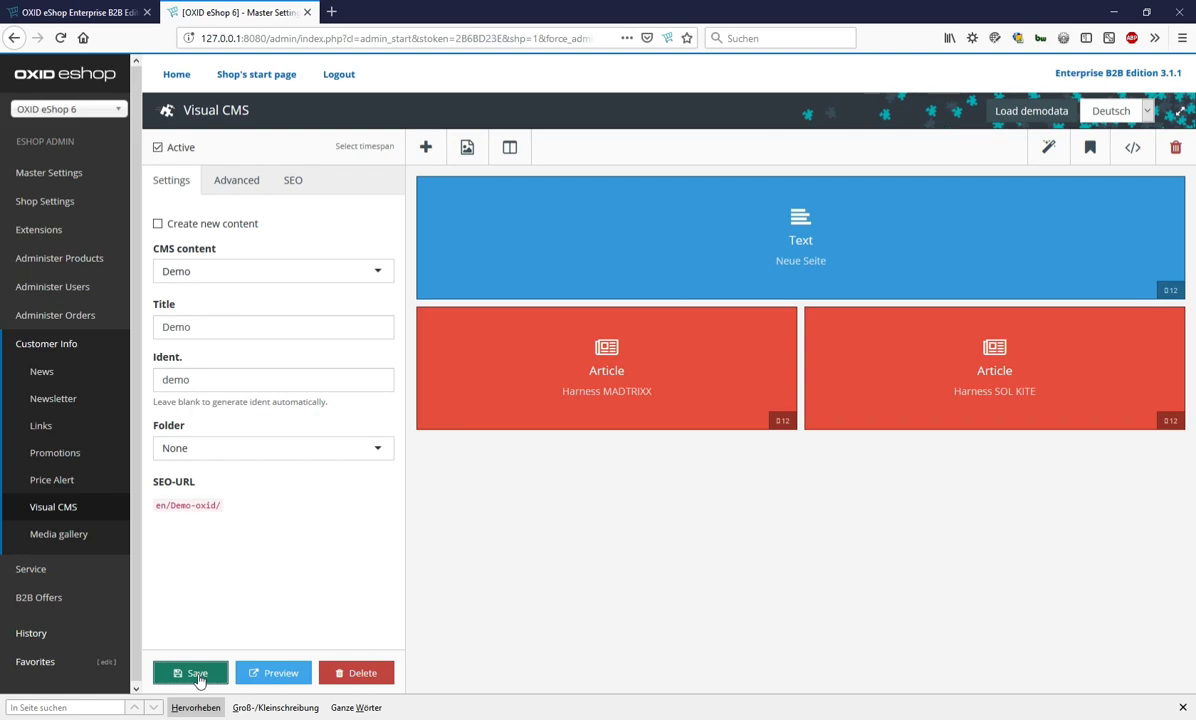
left_click(112, 13)
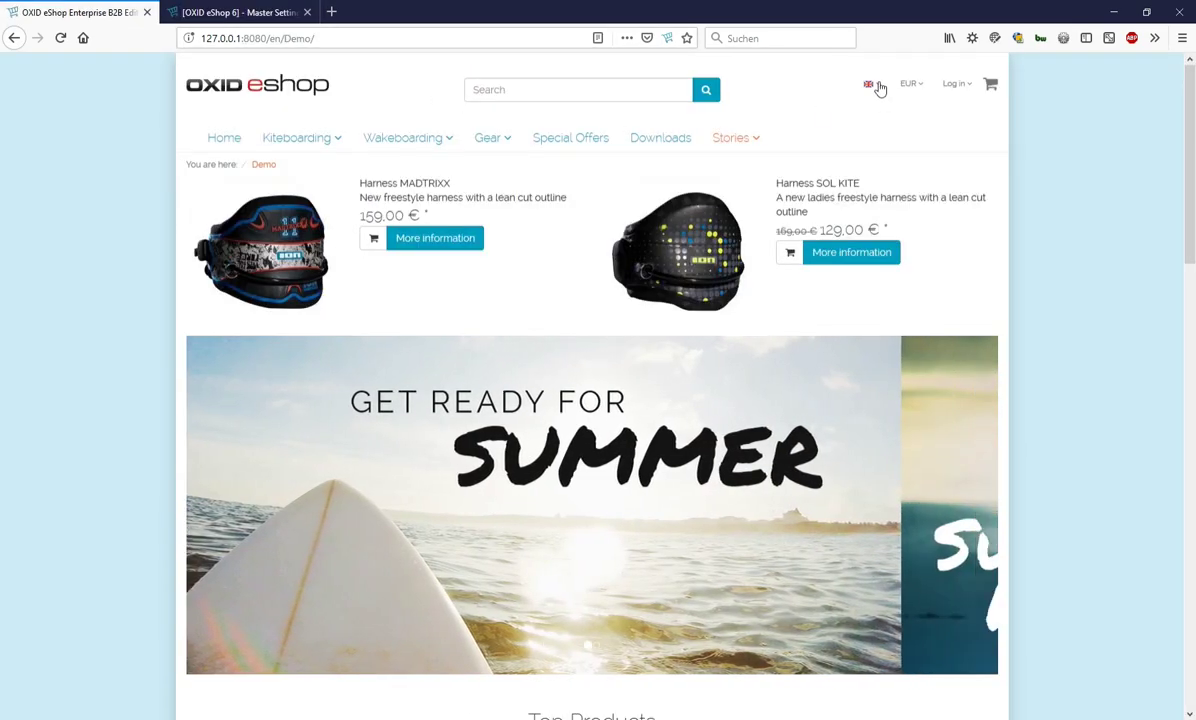
Switch the storefront language to Deutsch to see the German Demo page
left_click(878, 89)
left_click(868, 108)
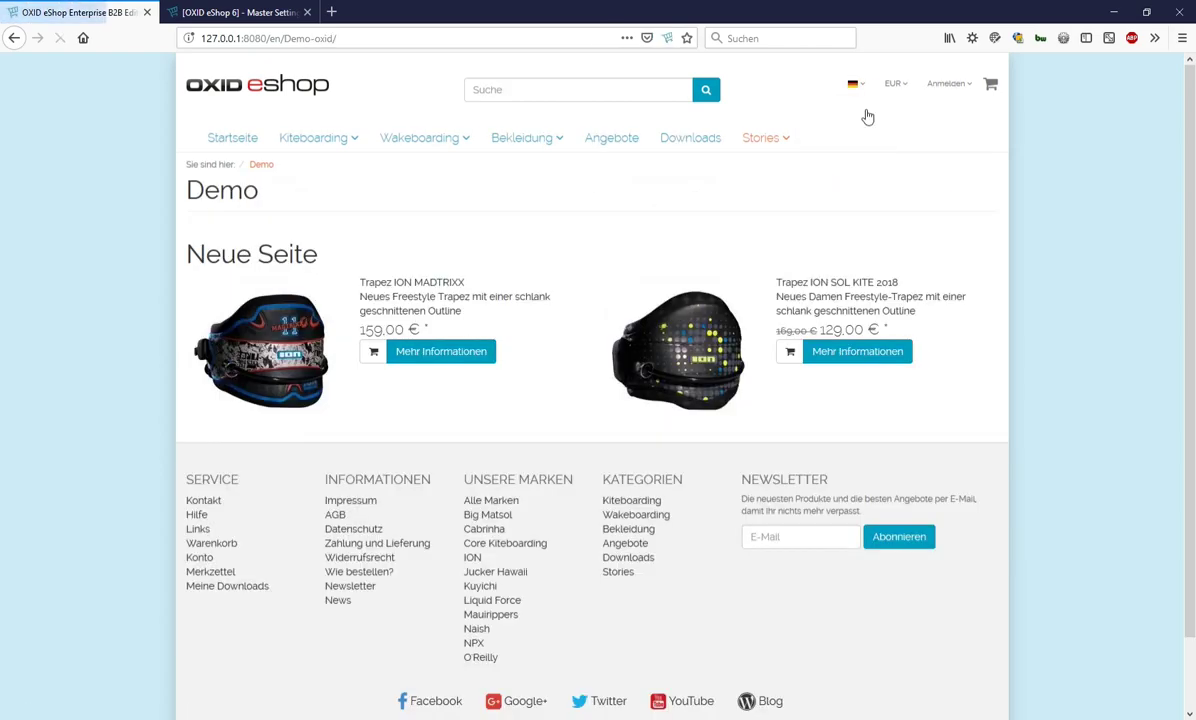